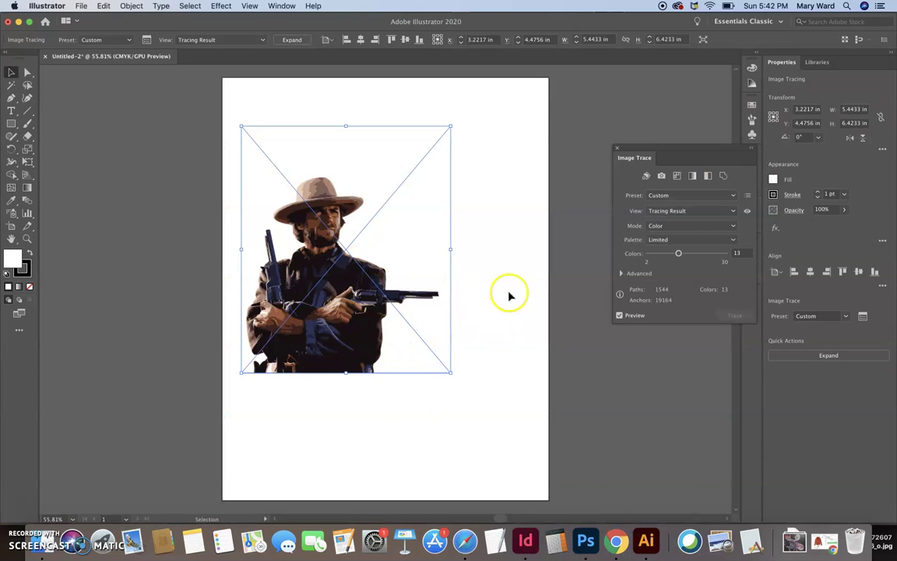
Step: Deselect the traced cowboy image, then nudge it slightly to the right on the artboard
left_click(476, 281)
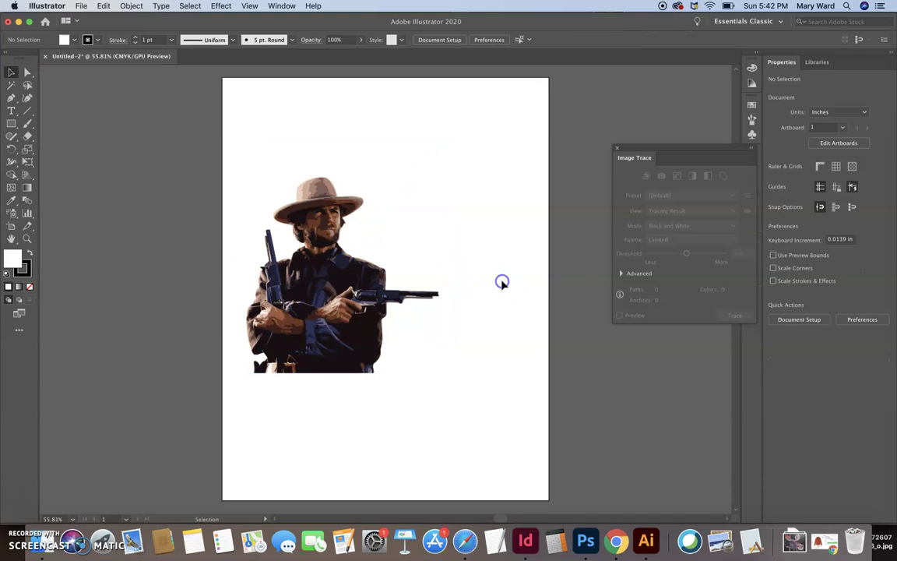
left_click_drag(377, 324, 413, 323)
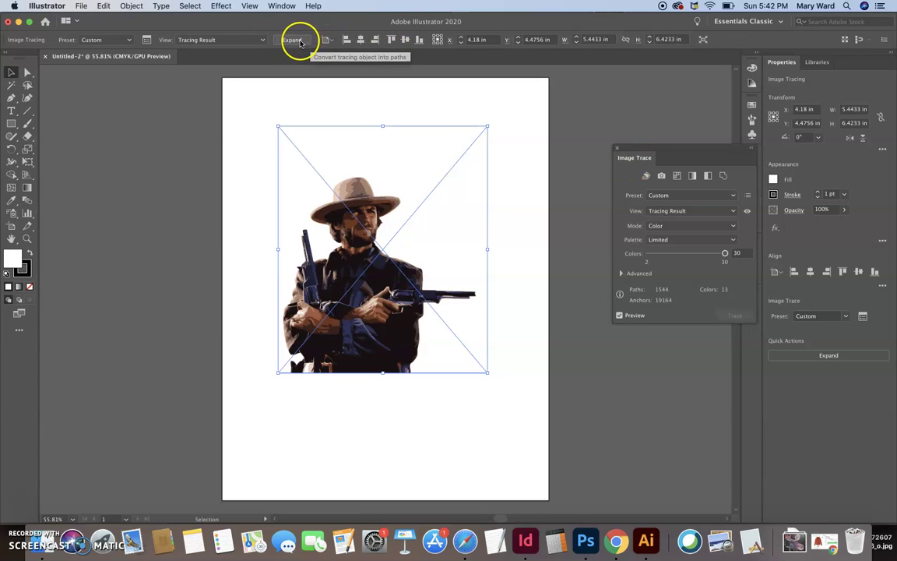
Step: Expand the cowboy tracing into editable paths and zoom in on the figure
left_click(300, 41)
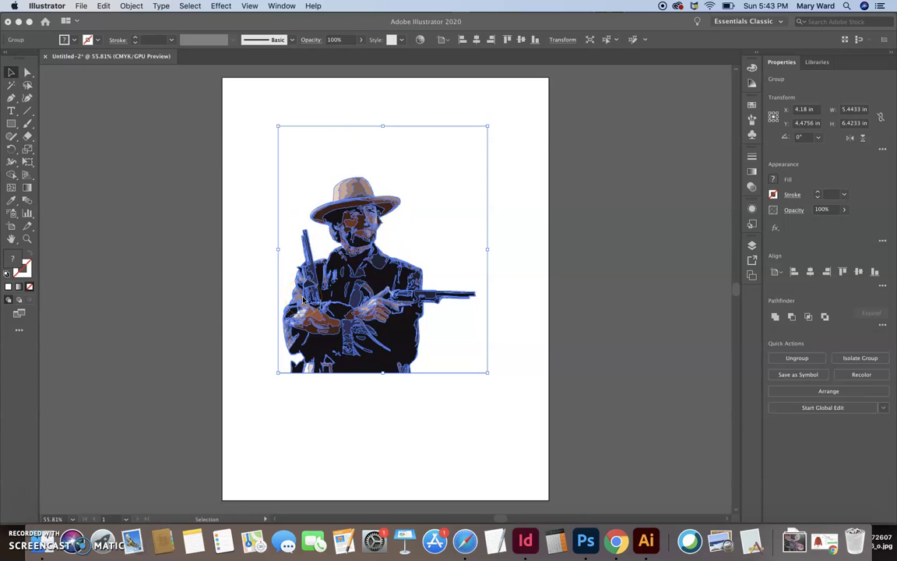
left_click(300, 298)
key("super+equal")
key("super+equal")
key("super+equal")
left_click(295, 221)
Step: With Direct Selection, drag the white background shape off the artboard and delete it
left_click(23, 74)
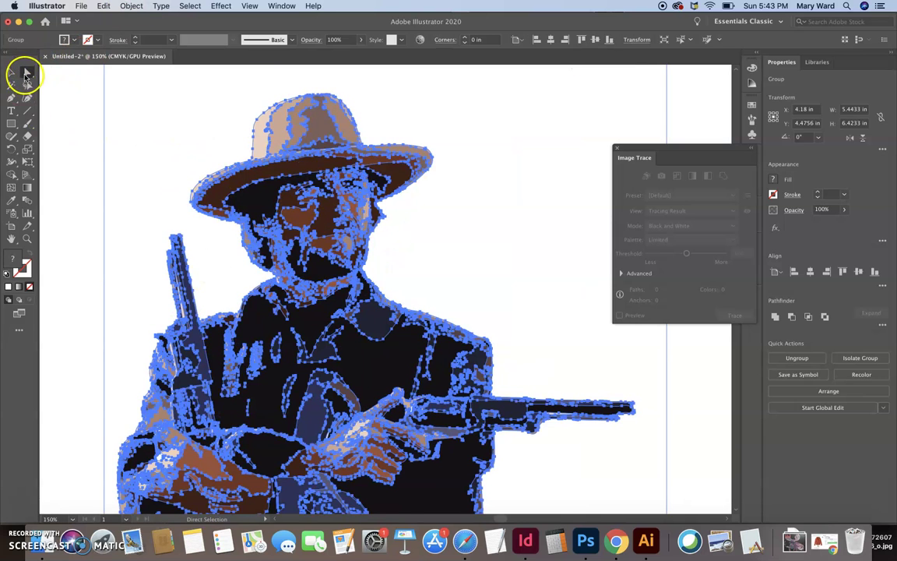
left_click(26, 72)
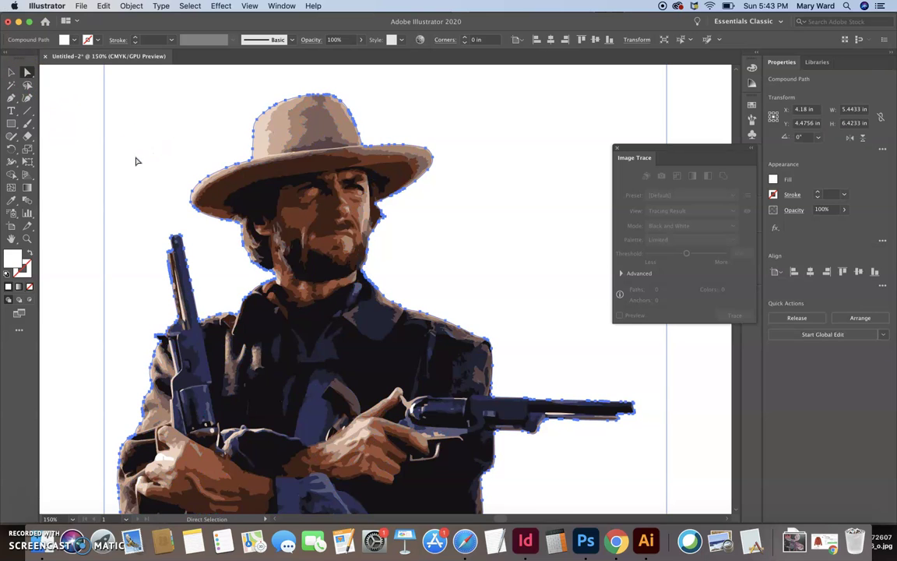
left_click(133, 158)
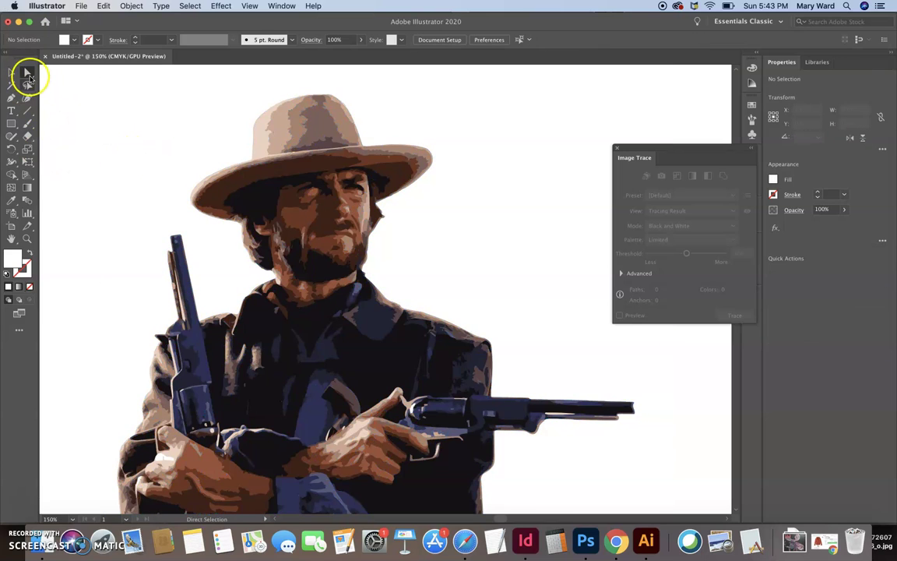
left_click(79, 141)
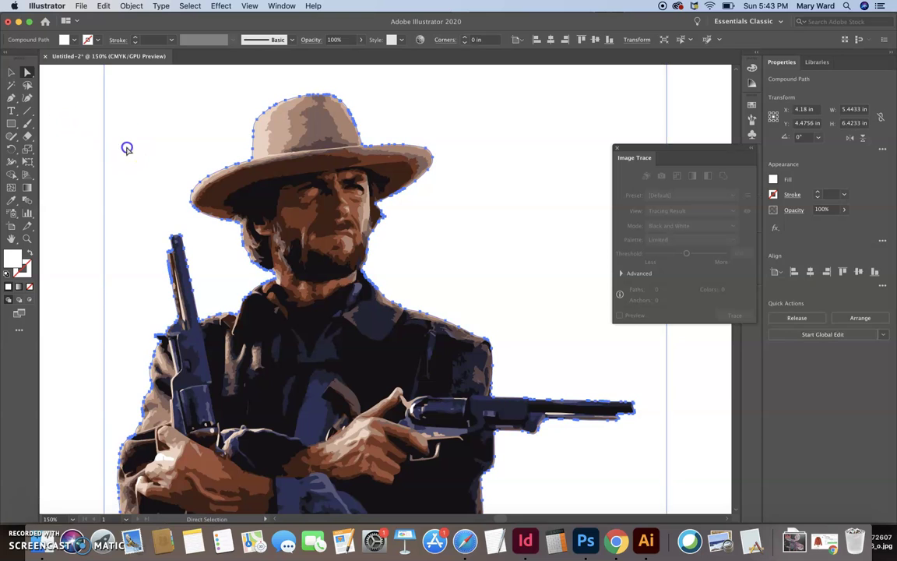
left_click_drag(130, 153, 86, 160)
key("super+minus")
key("super+minus")
key("super+minus")
key("super+minus")
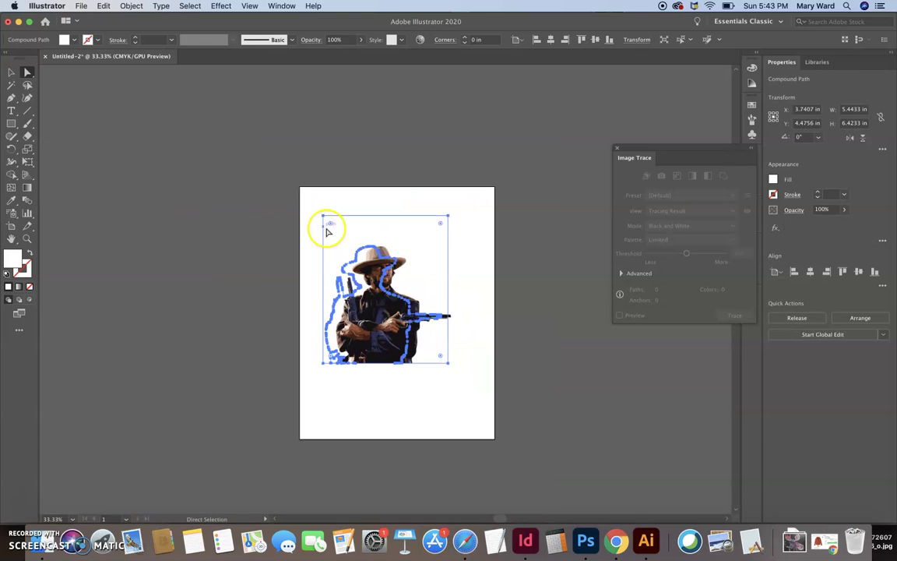
left_click_drag(331, 226, 134, 230)
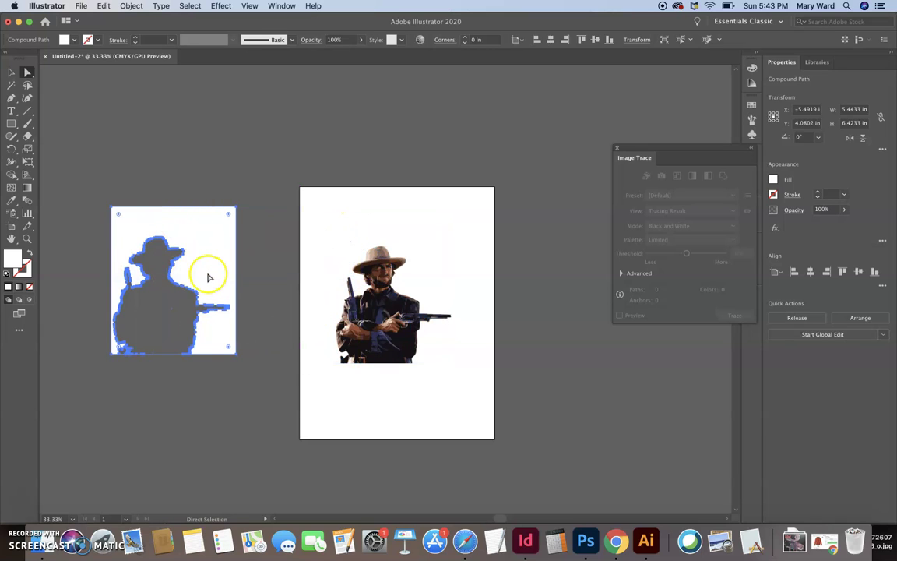
key("Delete")
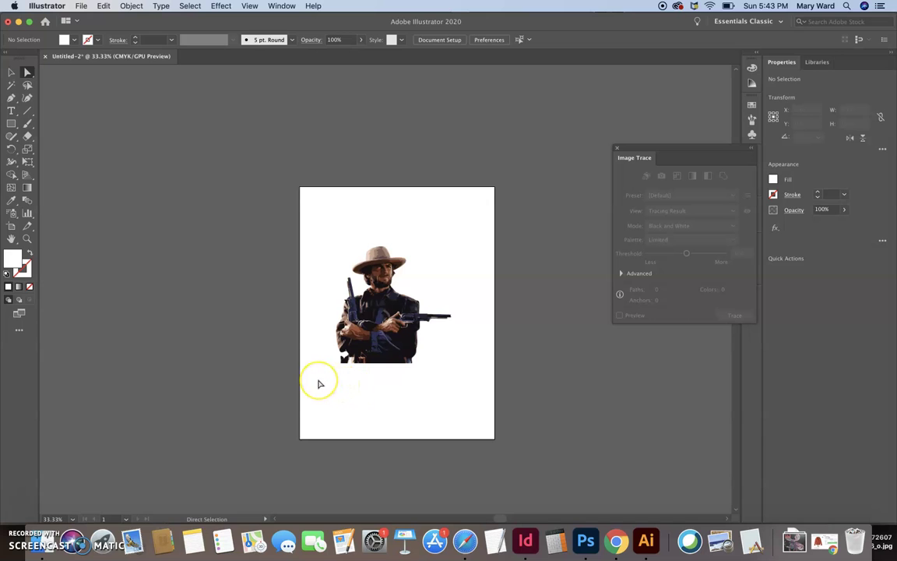
key("super+plus")
key("super+plus")
key("super+plus")
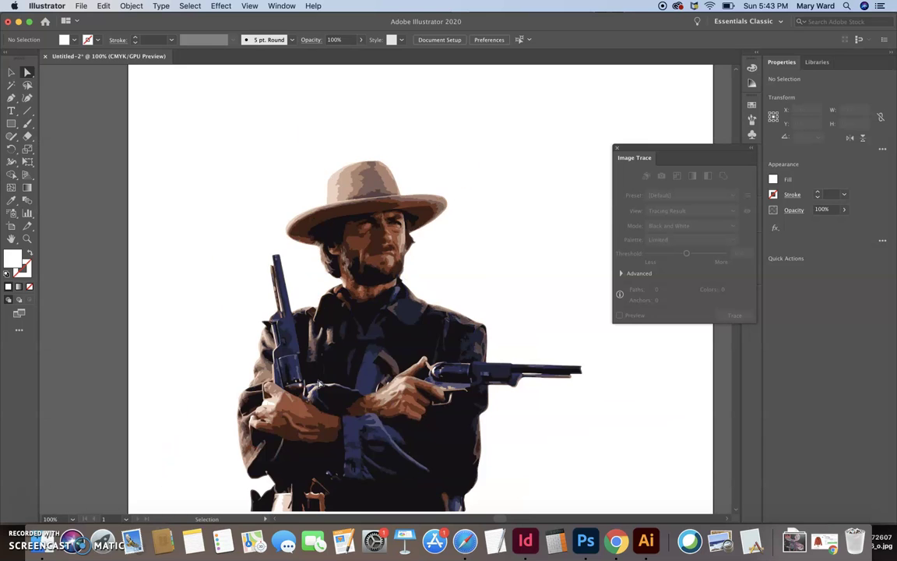
key("super+minus")
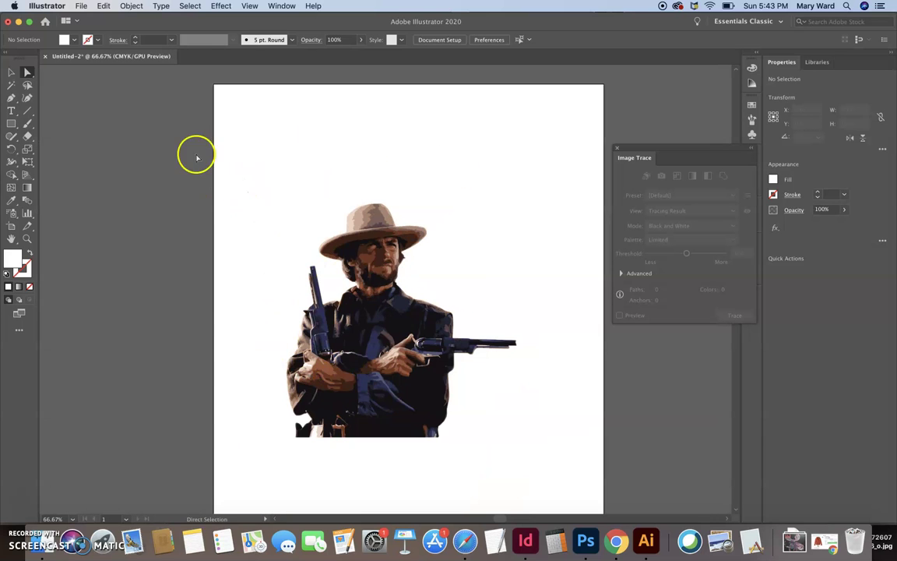
Step: Save the artwork as ClintClipped.ai in the native Illustrator format
left_click(81, 5)
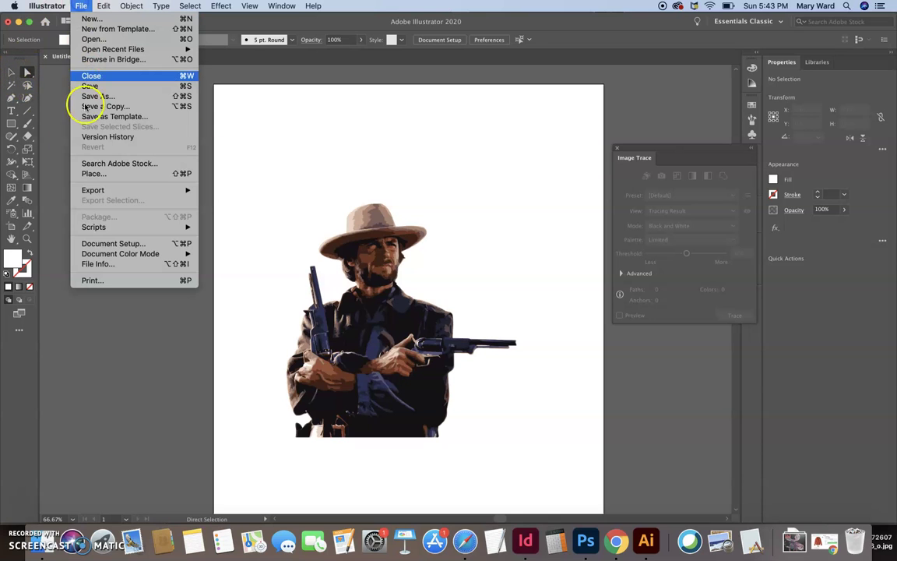
left_click(100, 95)
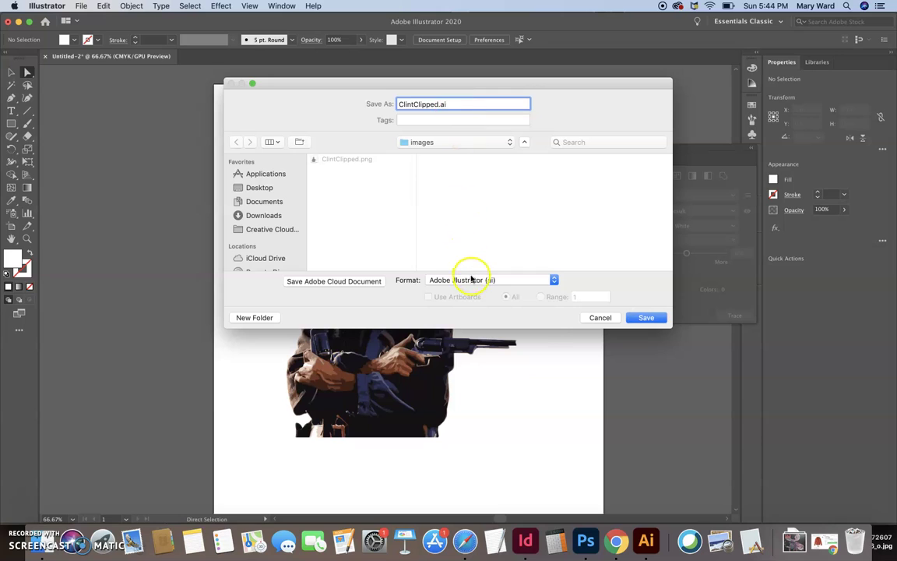
left_click(471, 279)
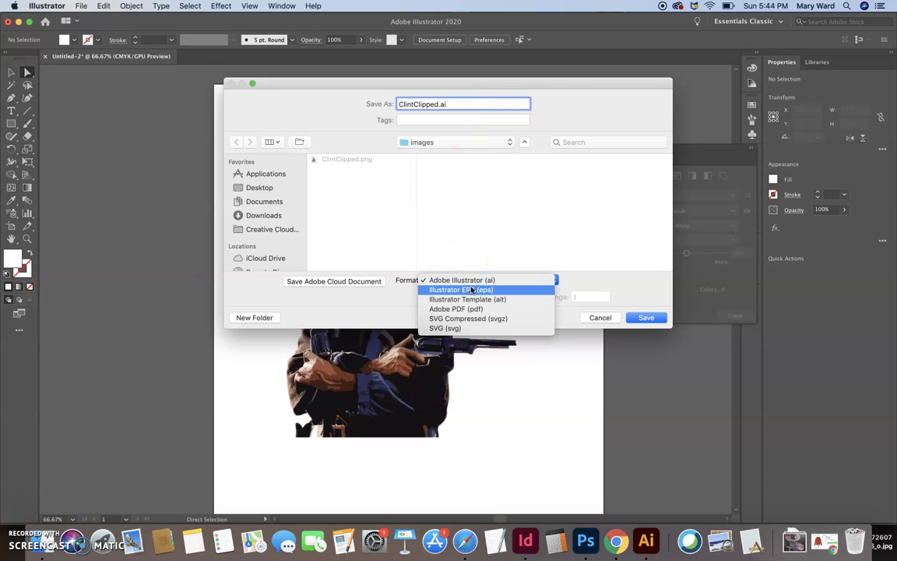
left_click(468, 281)
left_click(645, 317)
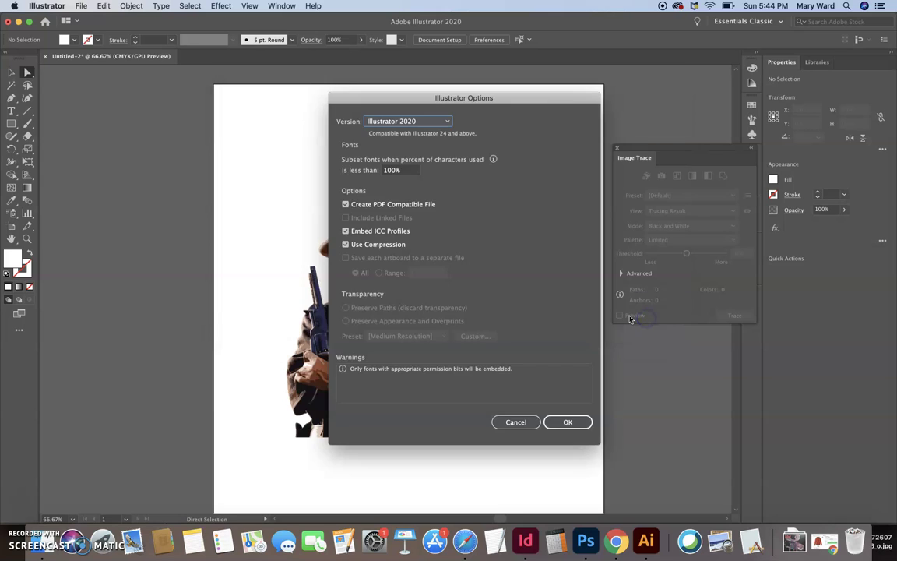
left_click(569, 423)
Step: Export the artwork as ClintClipped2.png at 300 ppi with a transparent background
left_click(82, 7)
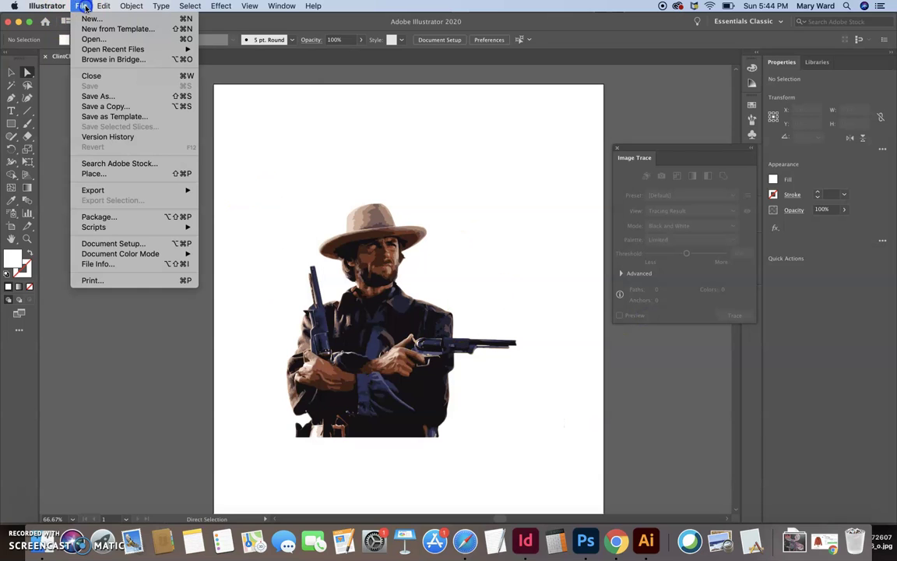
mouse_move(109, 190)
left_click(235, 200)
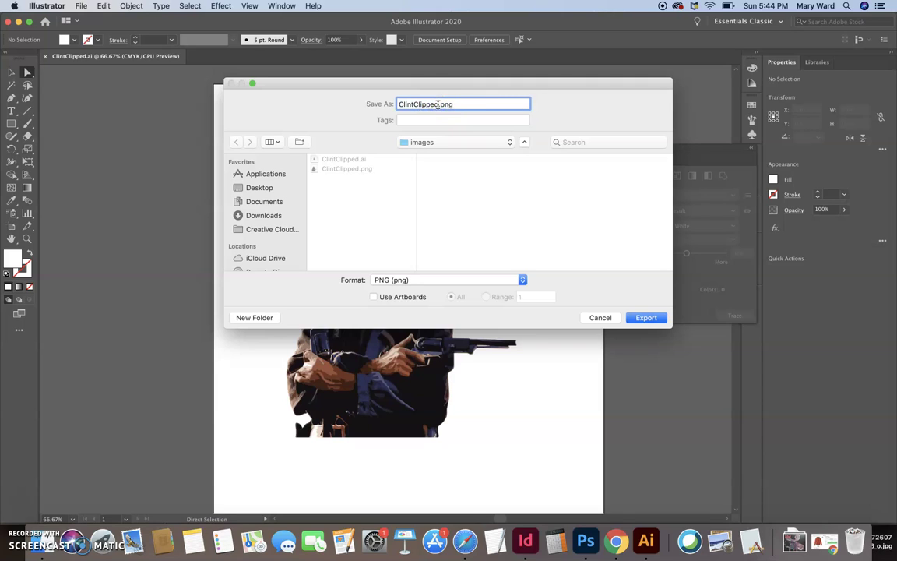
left_click(635, 318)
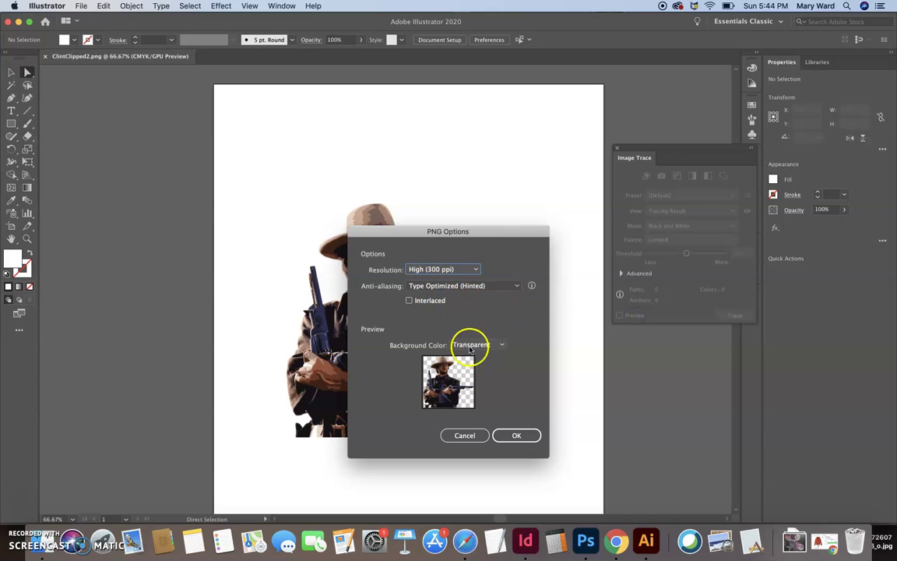
left_click(511, 434)
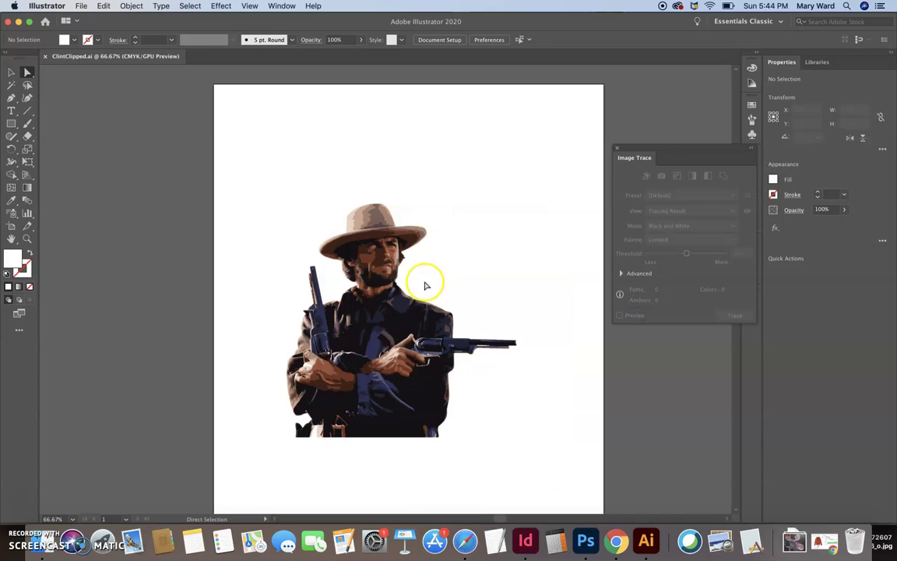
Step: In Photoshop, check the cut-out photo's image size (1633 × 1927 px, 300 ppi) without changing it
left_click(590, 545)
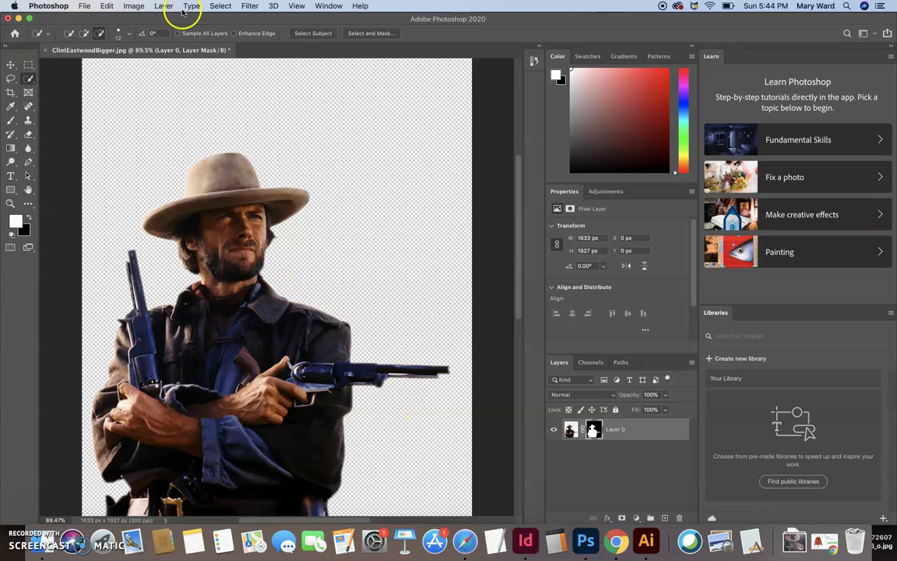
left_click(134, 7)
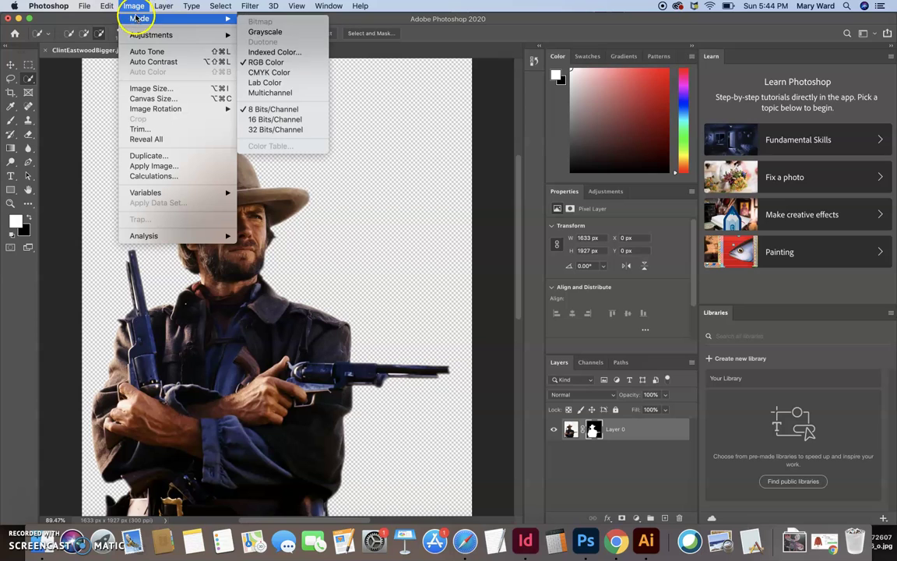
left_click(148, 89)
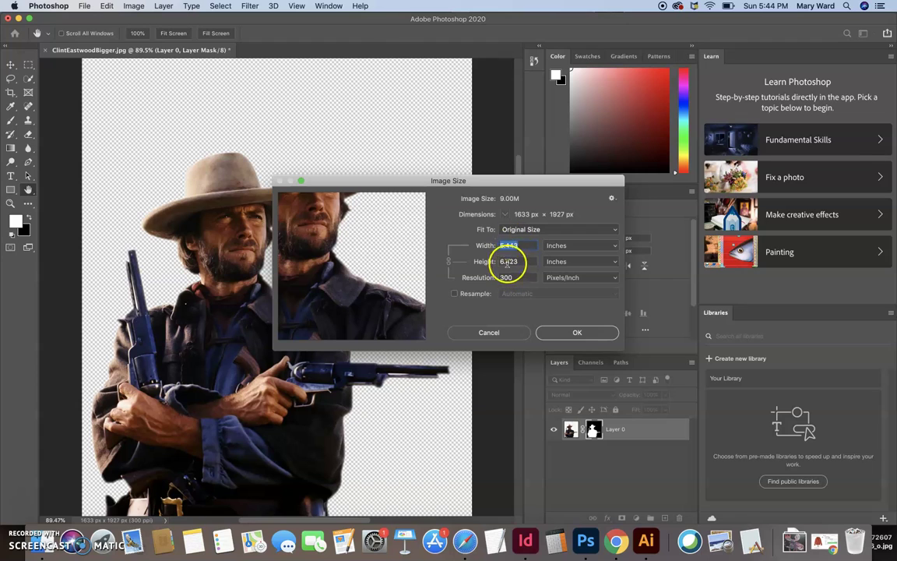
left_click(495, 340)
key("w")
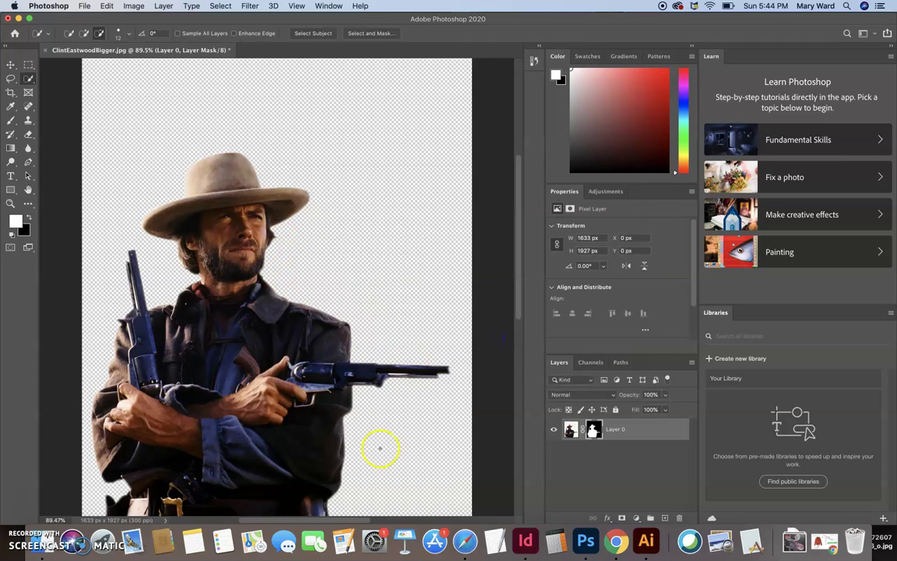
Step: Zoom in on the traced cowboy, inspect the hat brim path, then switch to InDesign
left_click(646, 541)
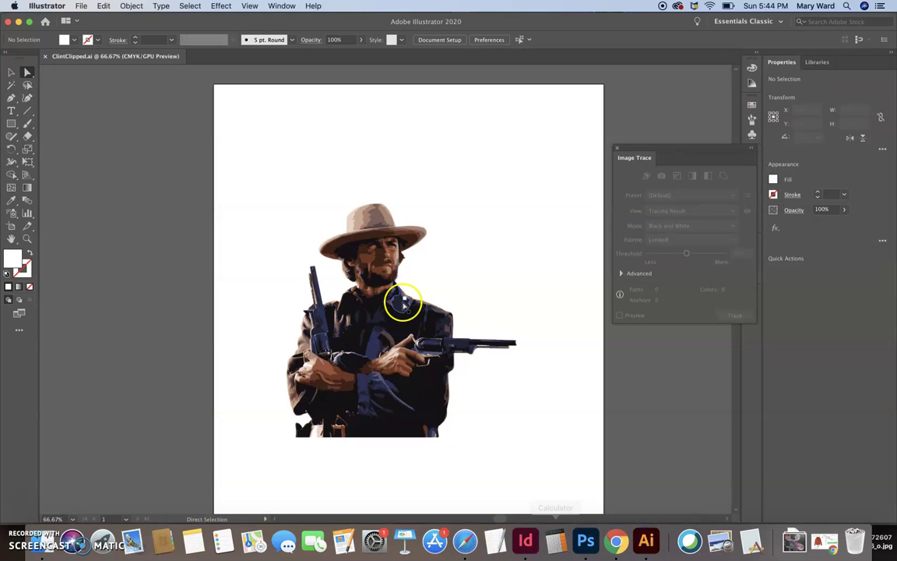
key("super+equal")
key("super+equal")
key("super+equal")
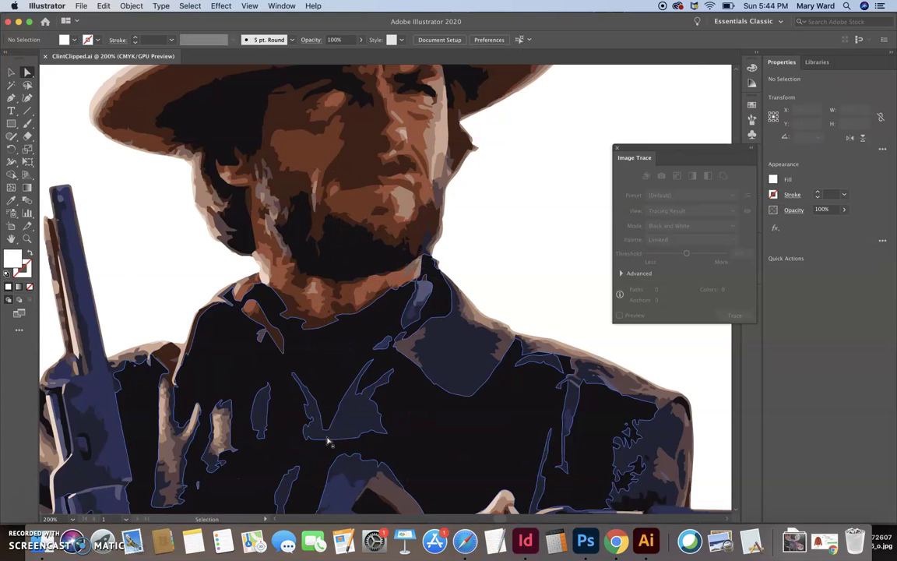
key("super+minus")
key("super+minus")
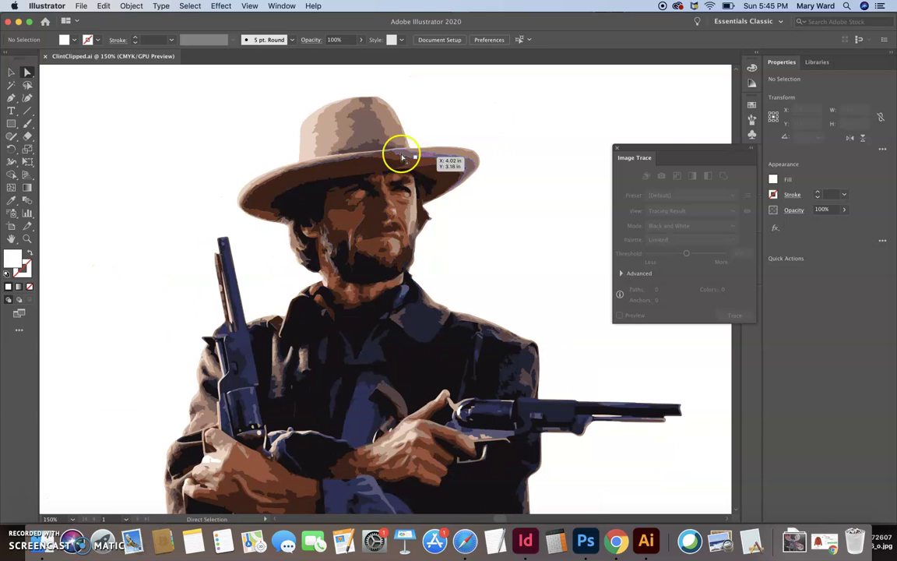
left_click(465, 148)
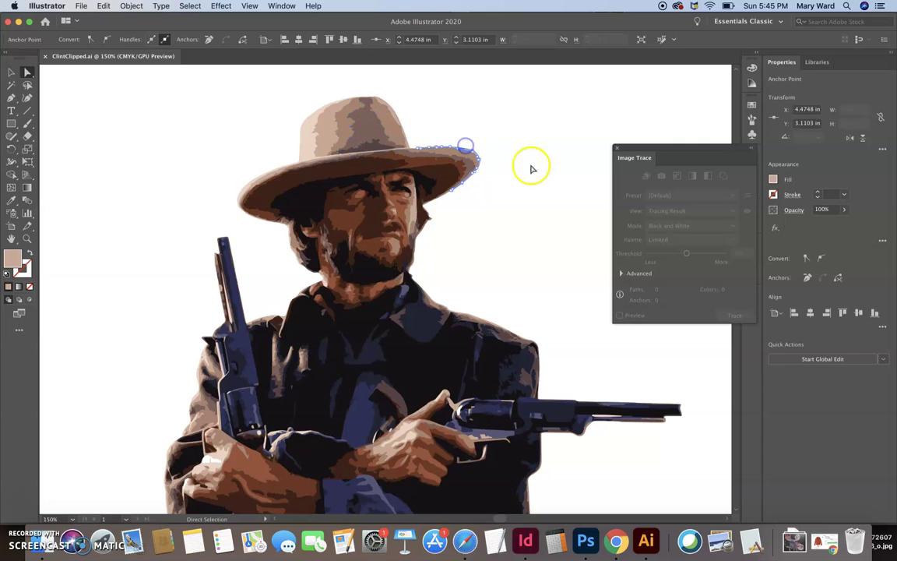
key("super+shift+a")
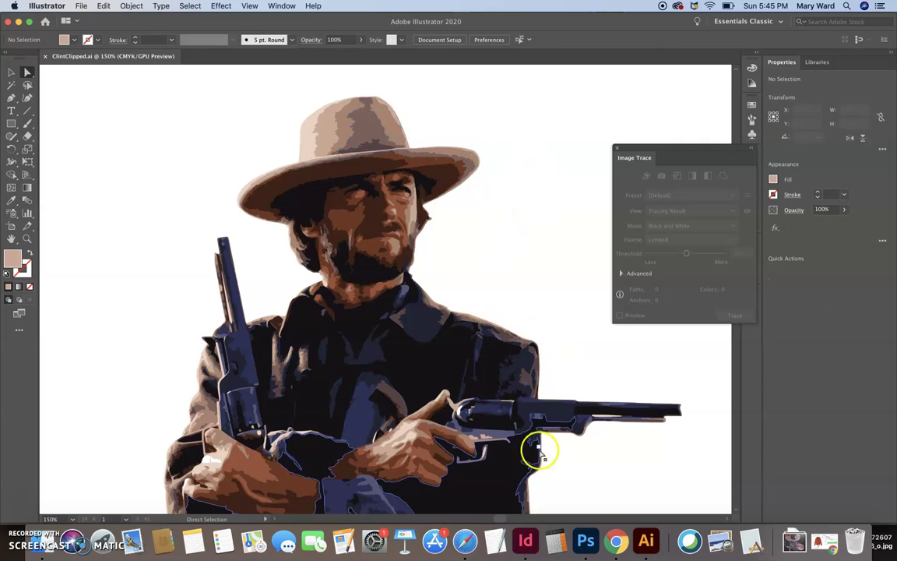
left_click(527, 541)
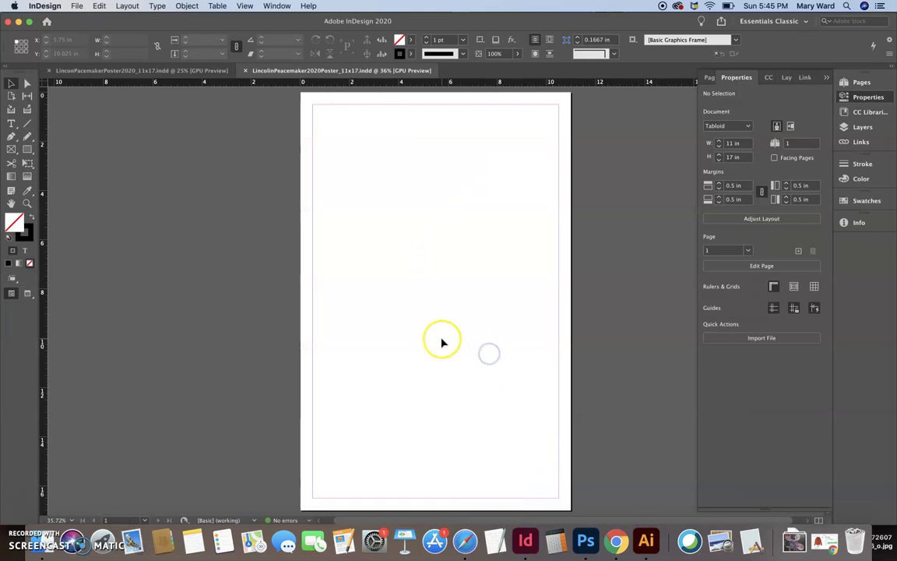
Step: View the finished LinconPacemakerPoster2020 document, then return to ClintClipped.ai in Illustrator
left_click(190, 70)
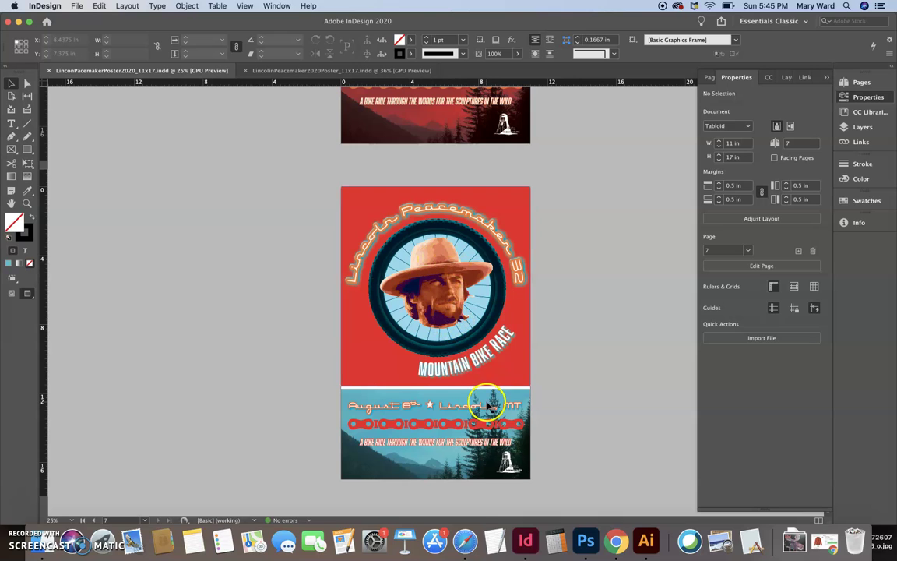
left_click(646, 540)
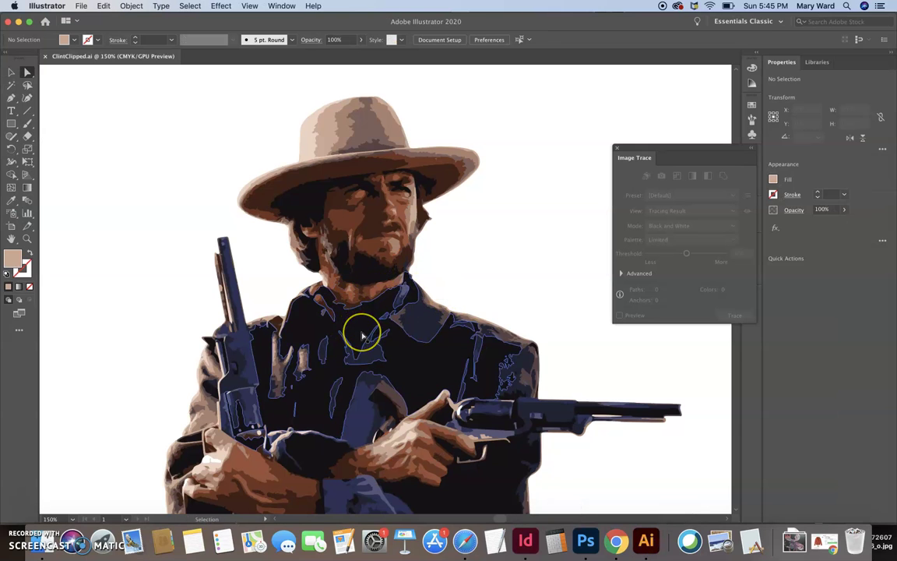
Step: Select and delete the guns, lower body and shirt paths below Clint's head
key("super+minus")
key("super+minus")
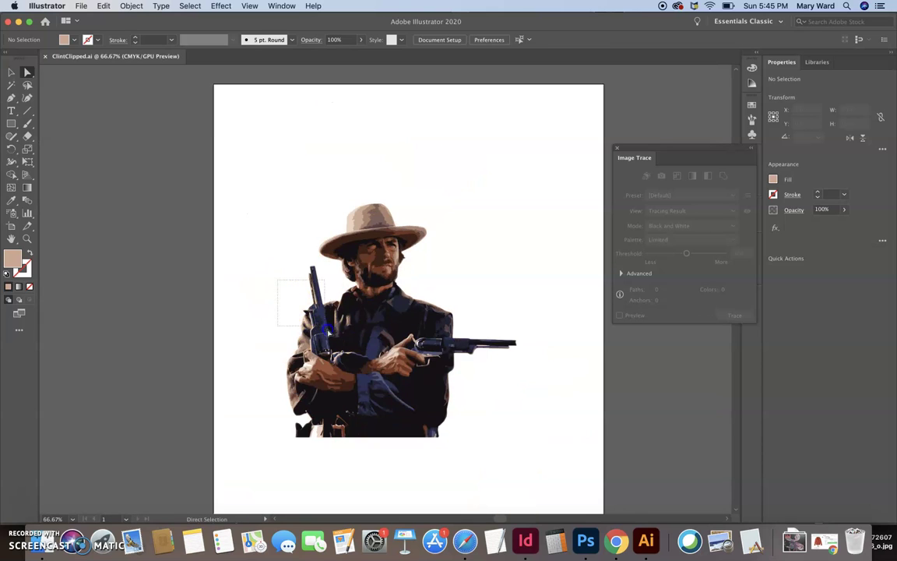
left_click_drag(329, 331, 330, 333)
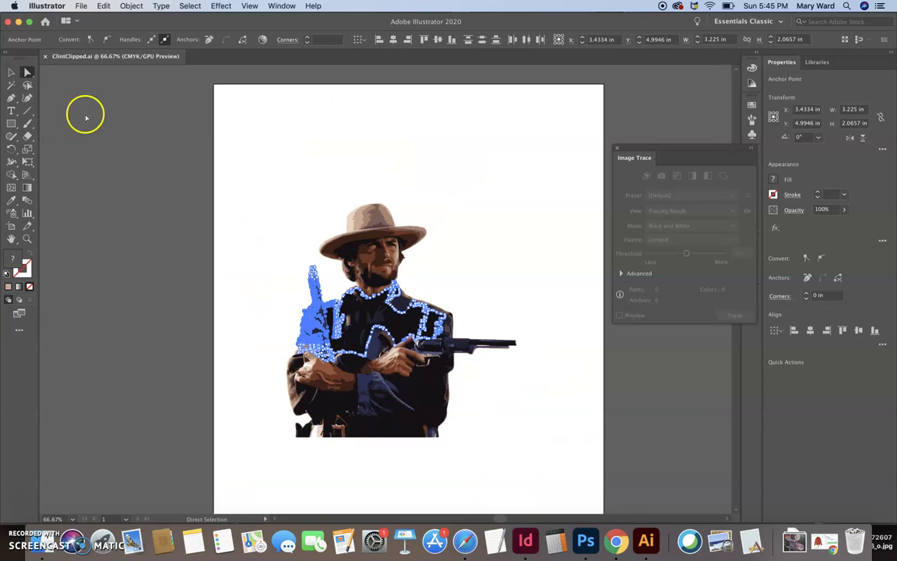
left_click(202, 261)
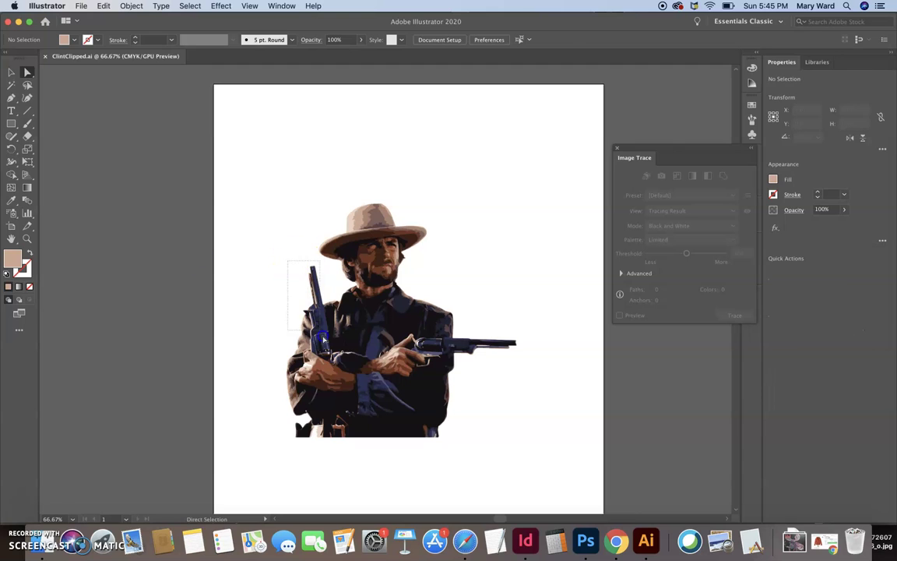
left_click_drag(328, 361, 329, 362)
key("Delete")
key("Delete")
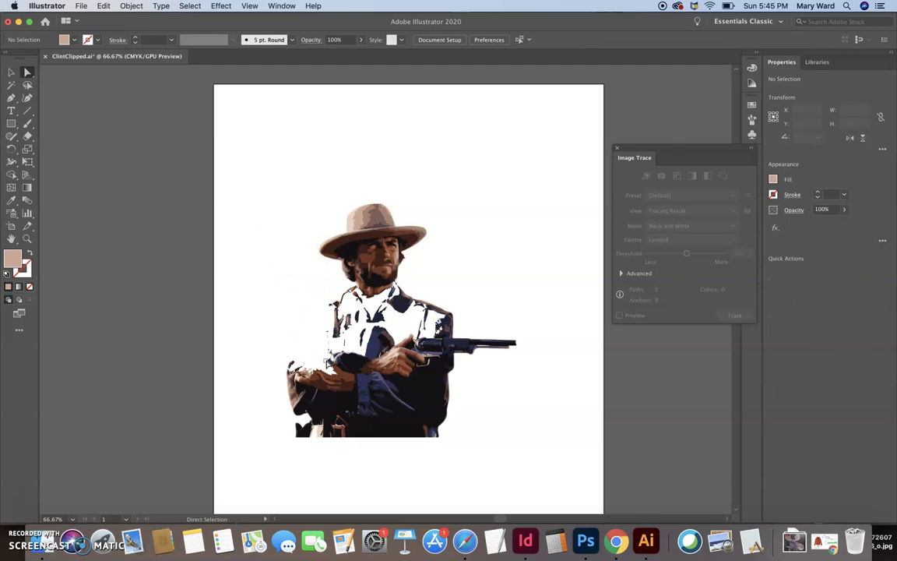
left_click(277, 306)
left_click_drag(265, 325, 365, 431)
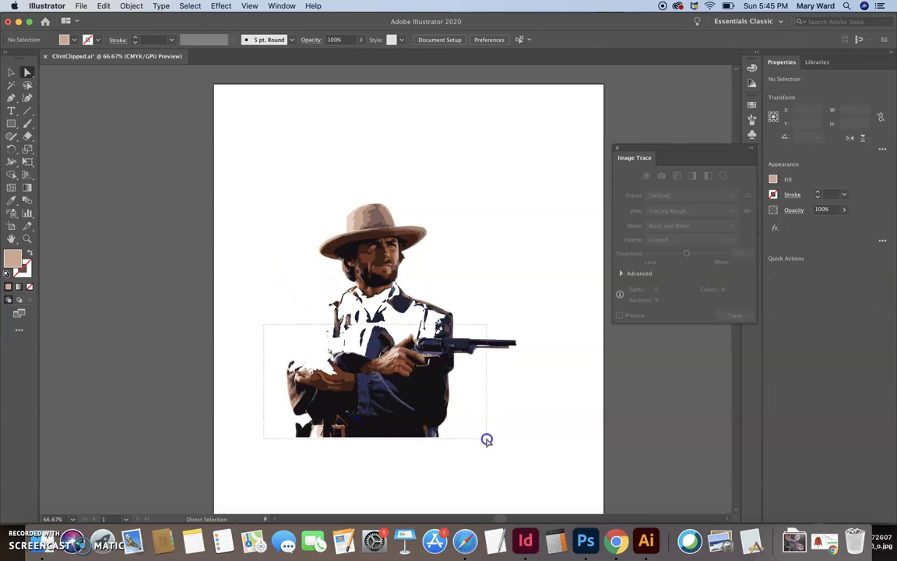
left_click_drag(487, 440, 561, 445)
key("Delete")
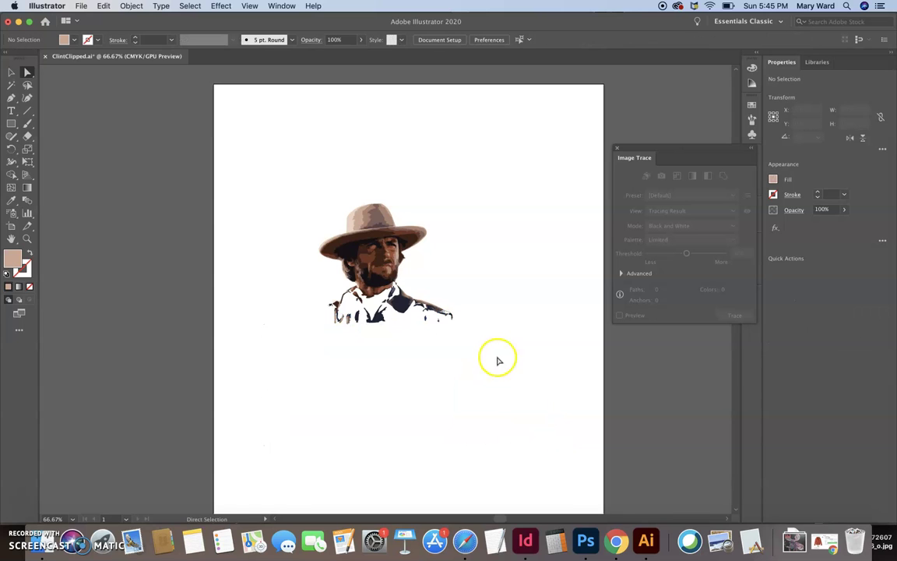
left_click_drag(498, 358, 312, 301)
key("Delete")
left_click(318, 308)
Step: Erase the leftover collar fragments and slivers around the chin and jaw with the Eraser
key("super+equal")
key("super+equal")
key("super+equal")
key("super+equal")
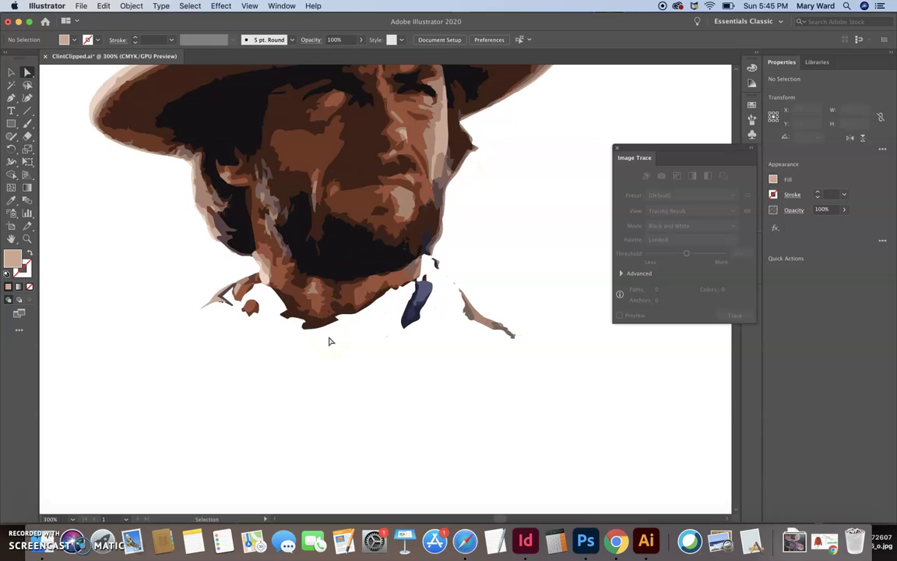
left_click(27, 136)
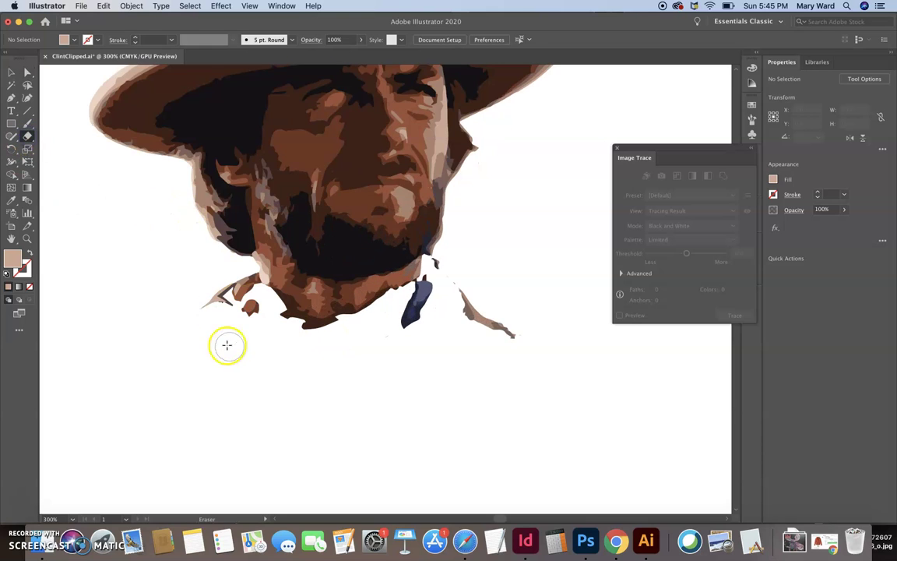
mouse_move(204, 298)
left_mouse_down()
mouse_move(250, 283)
mouse_move(286, 318)
mouse_move(358, 326)
mouse_move(395, 319)
mouse_move(436, 288)
mouse_move(455, 287)
mouse_move(456, 309)
mouse_move(488, 320)
left_mouse_up()
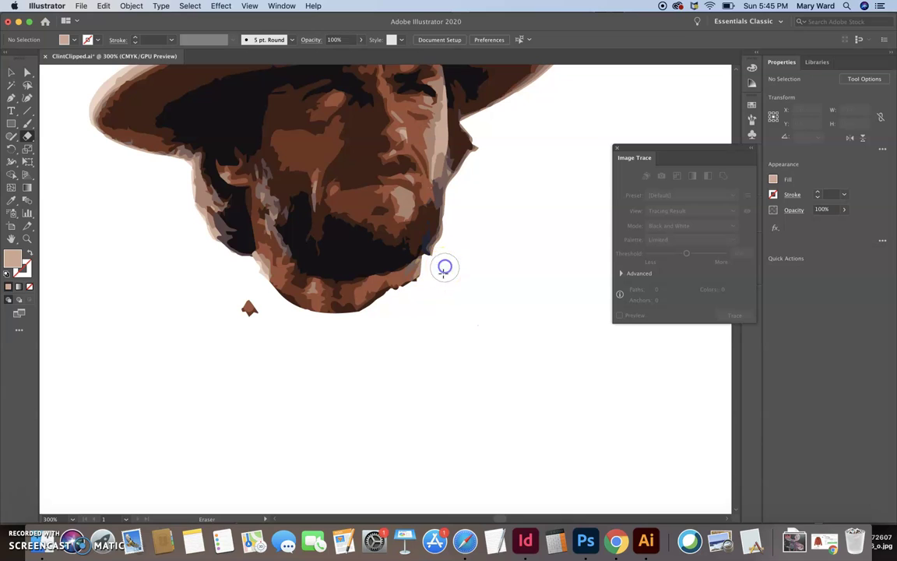
left_click_drag(445, 267, 426, 288)
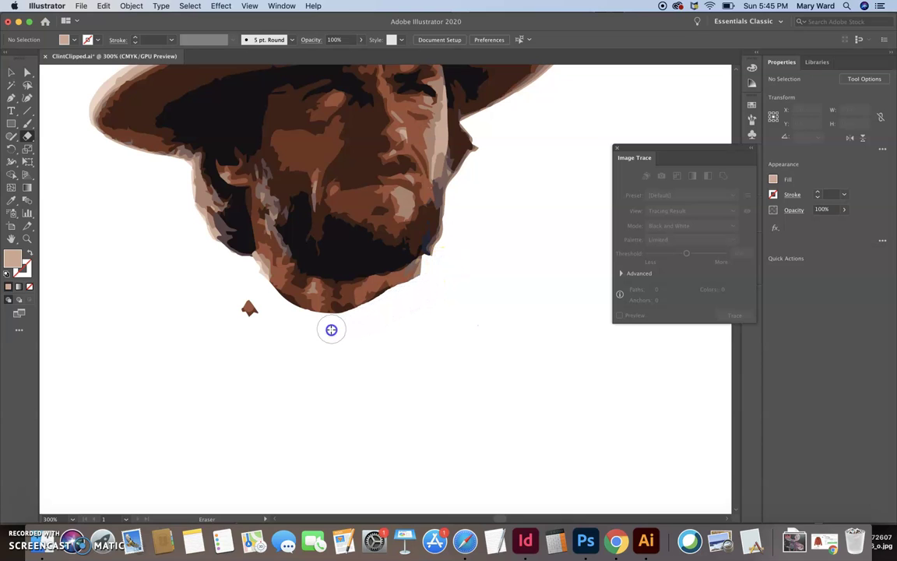
left_click_drag(290, 330, 239, 305)
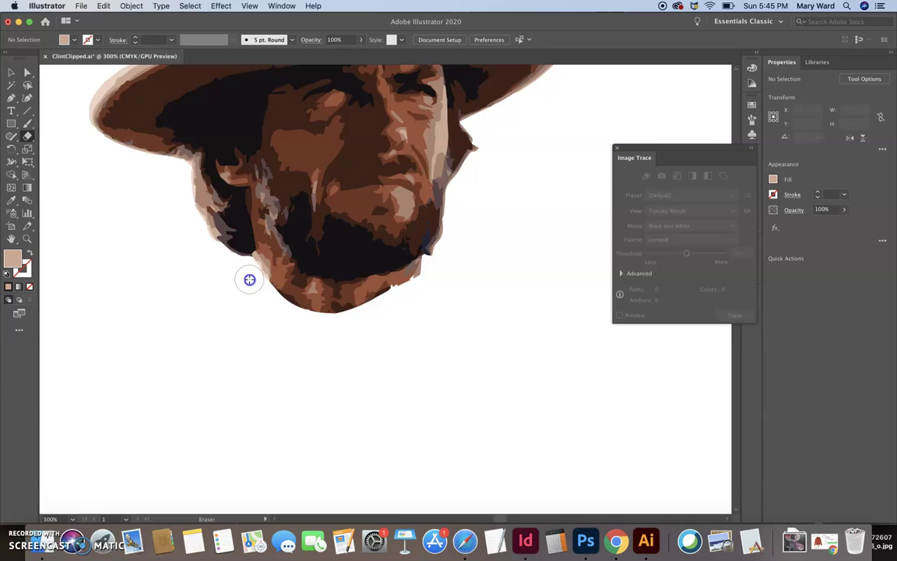
left_click_drag(249, 279, 222, 248)
mouse_move(397, 308)
left_mouse_down()
mouse_move(410, 314)
mouse_move(403, 292)
mouse_move(397, 301)
left_mouse_up()
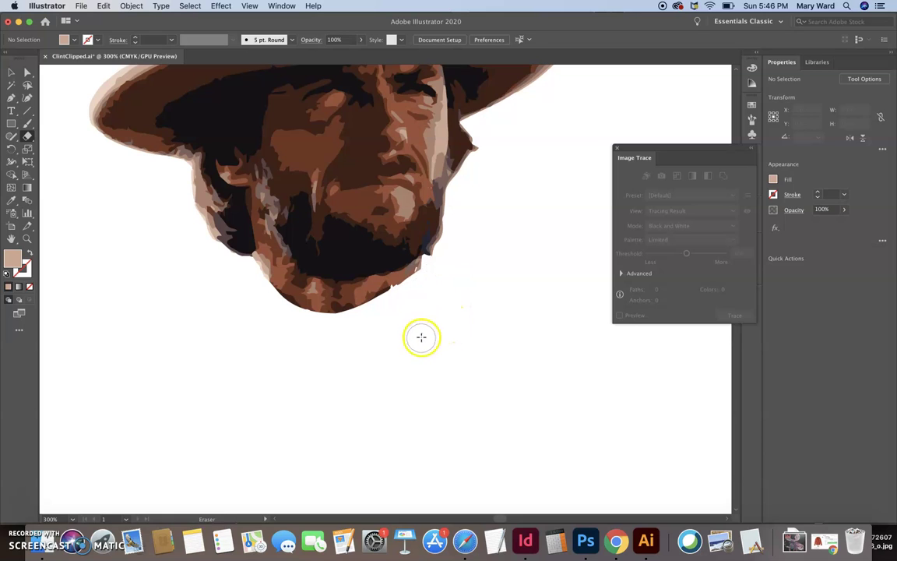
key("super+minus")
key("super+minus")
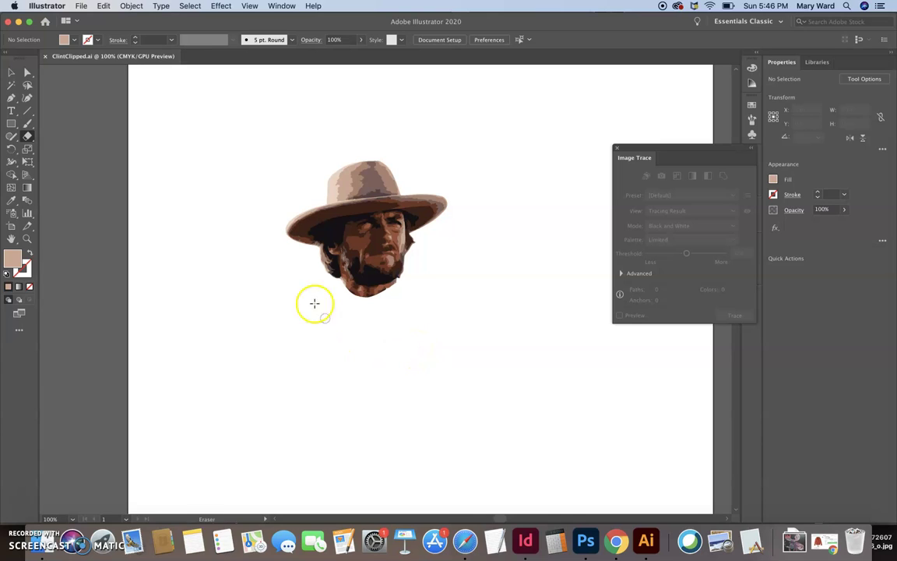
Step: Export the head-and-hat as ClintClipped.png at a custom resolution, replacing the earlier file
left_click_drag(303, 274, 296, 300)
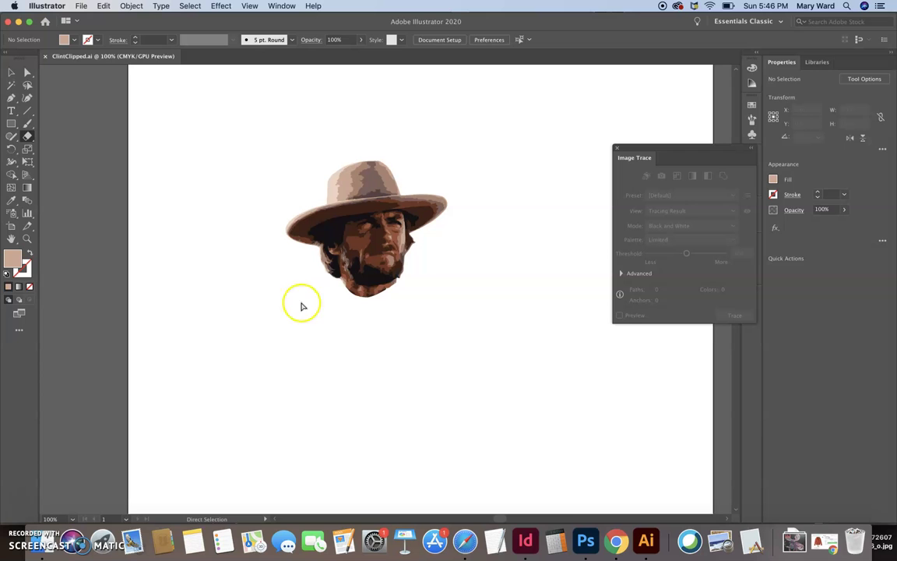
left_click(84, 8)
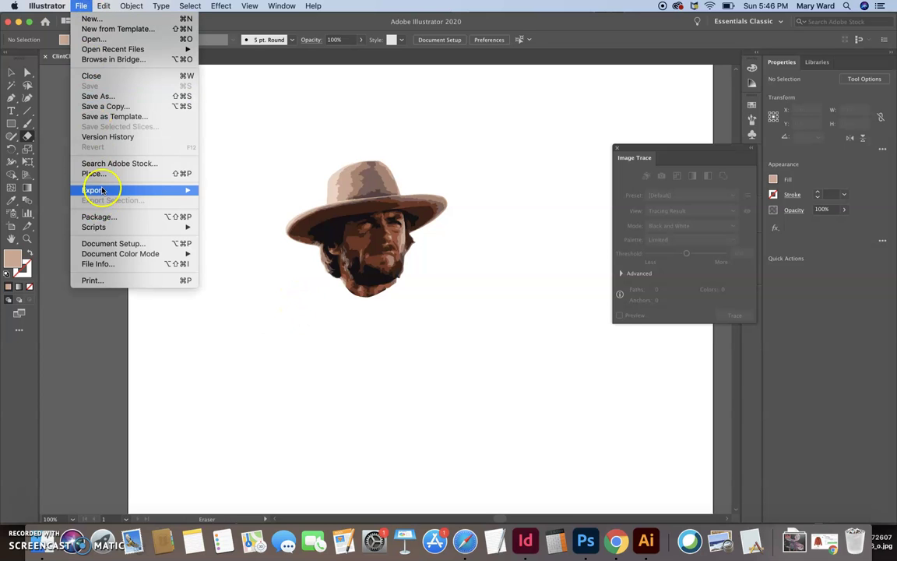
mouse_move(104, 190)
left_click(225, 201)
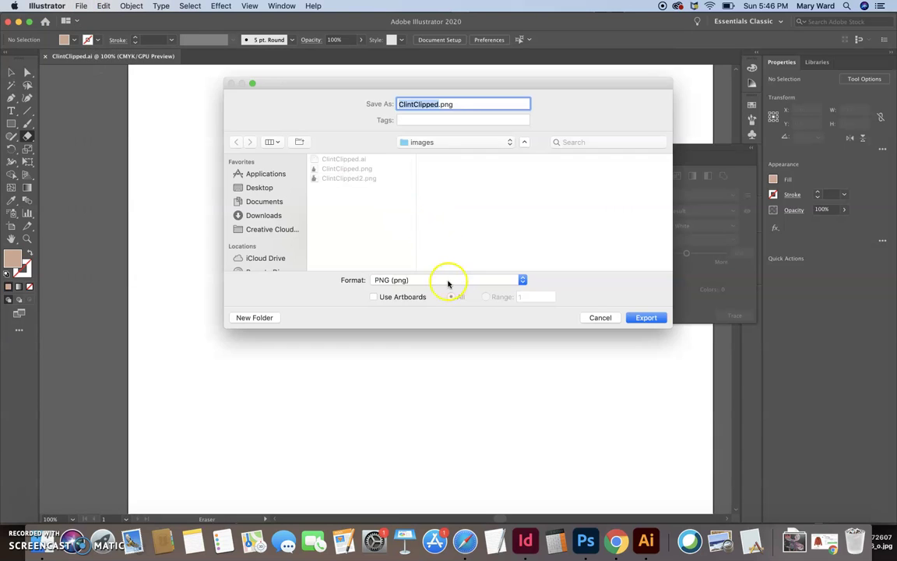
left_click(644, 318)
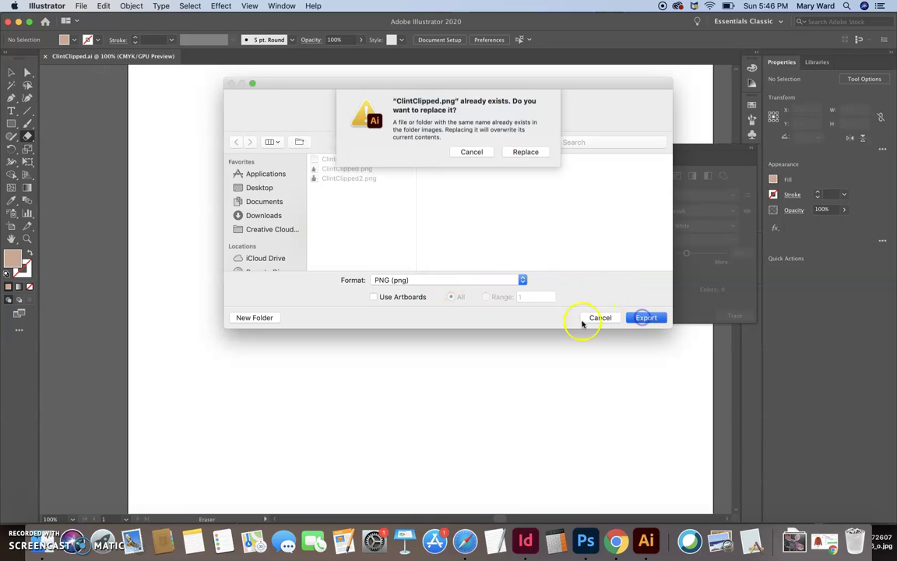
left_click(519, 155)
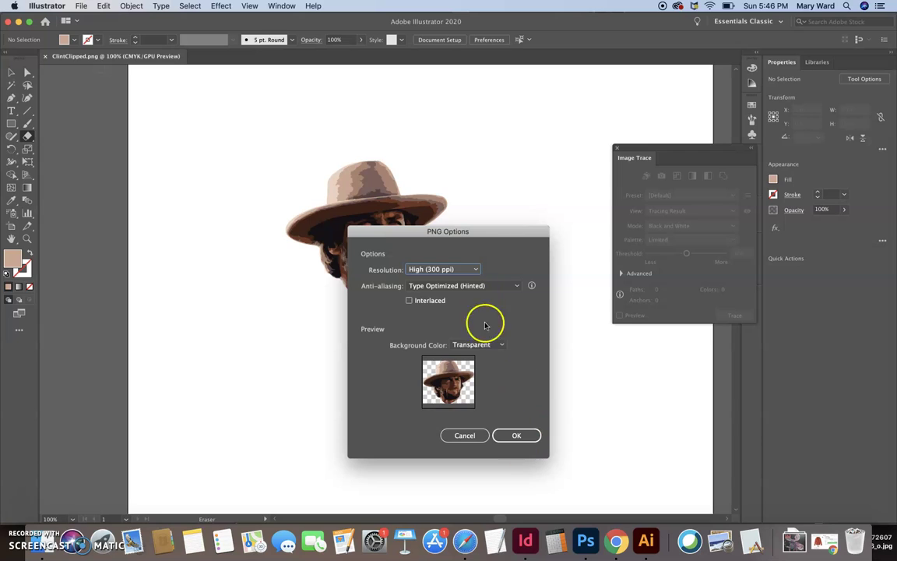
left_click(476, 270)
left_click(425, 353)
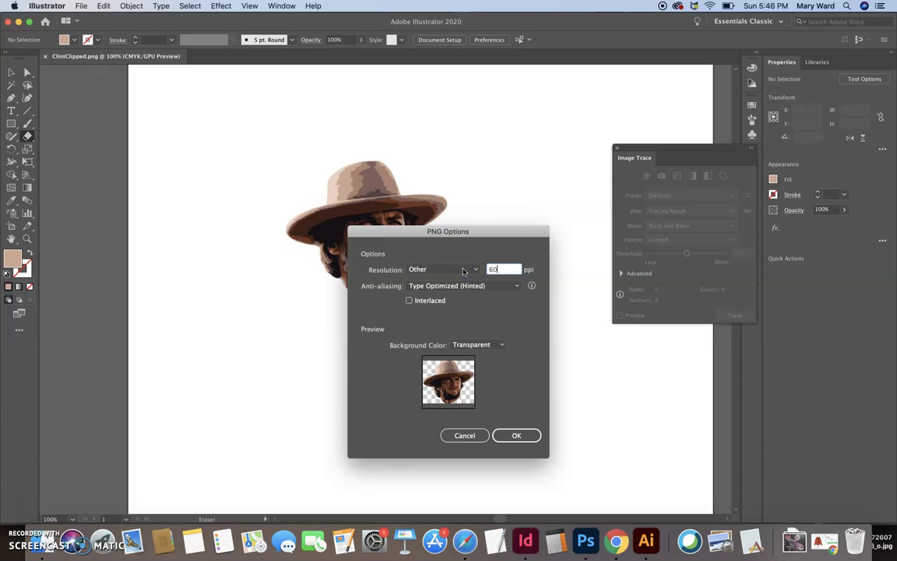
left_click(514, 434)
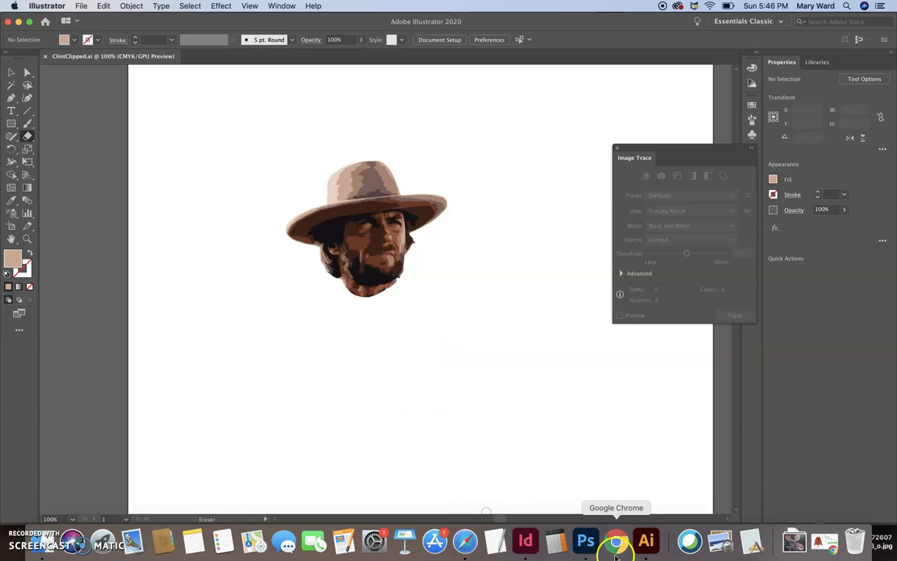
Step: Bring InDesign forward and switch between the blank and finished poster documents, ending on the finished one
left_click(529, 543)
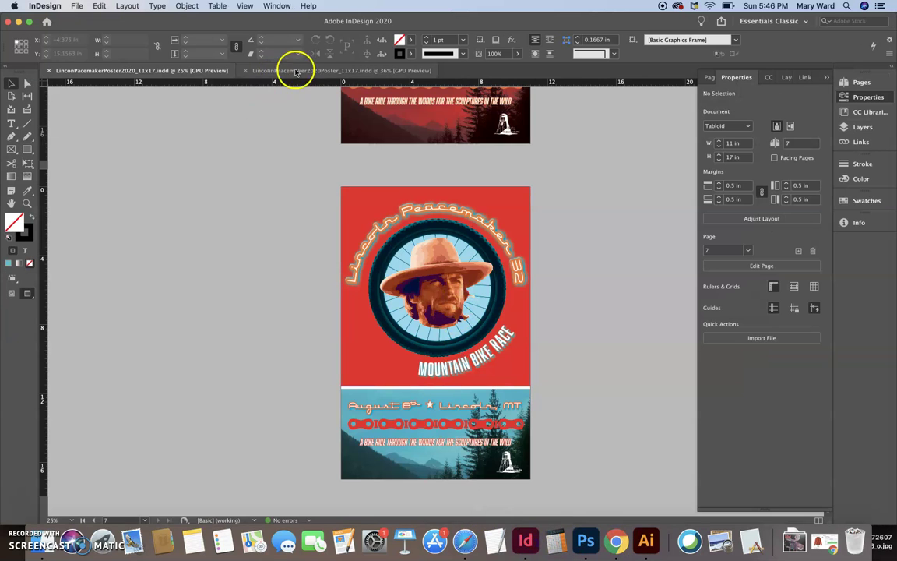
left_click(320, 71)
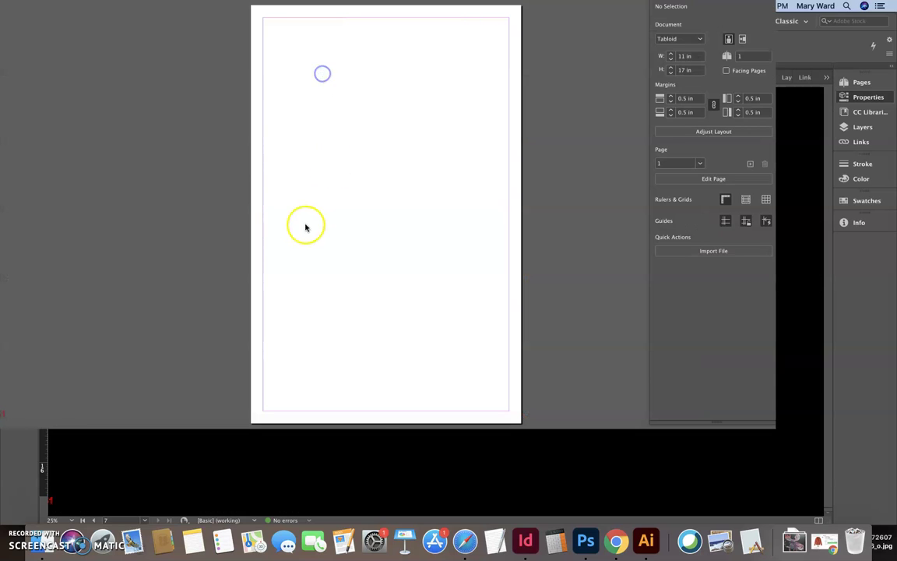
left_click(179, 66)
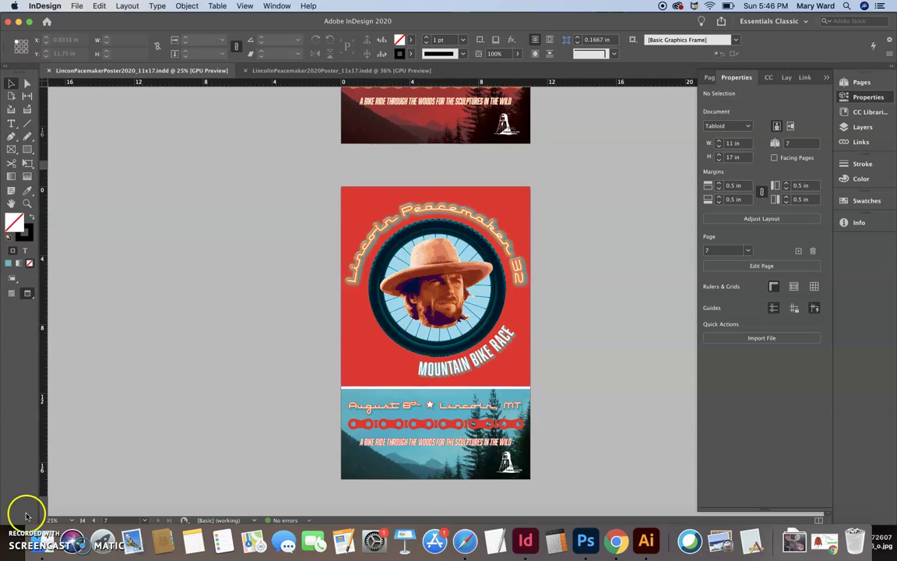
Step: In the images folder, preview BikeWheel.ai and then BikeWheel.png
left_click(45, 546)
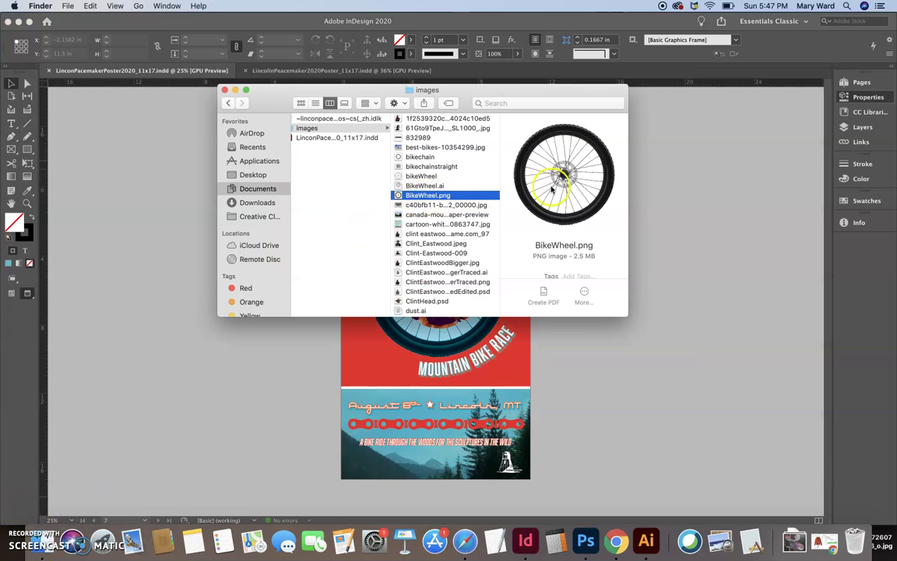
left_click_drag(540, 94, 324, 222)
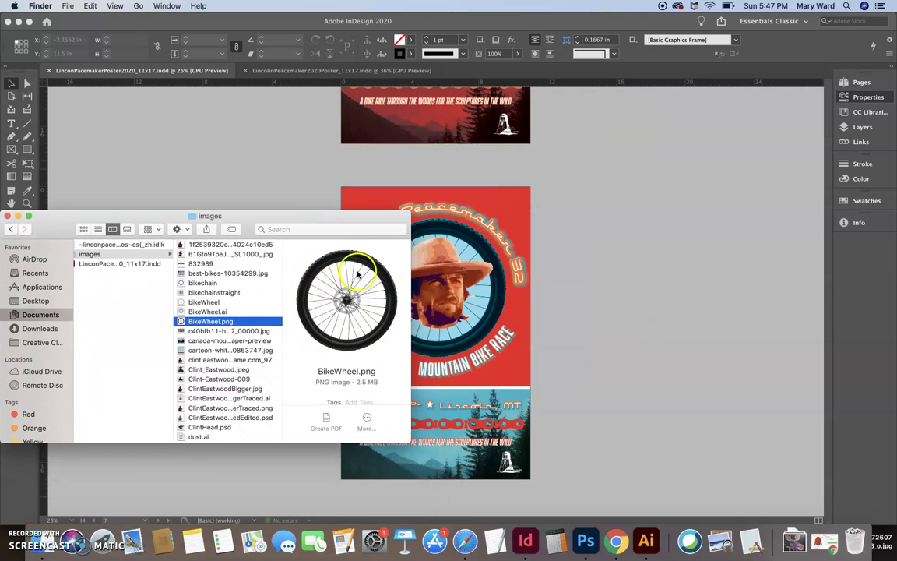
left_click(218, 312)
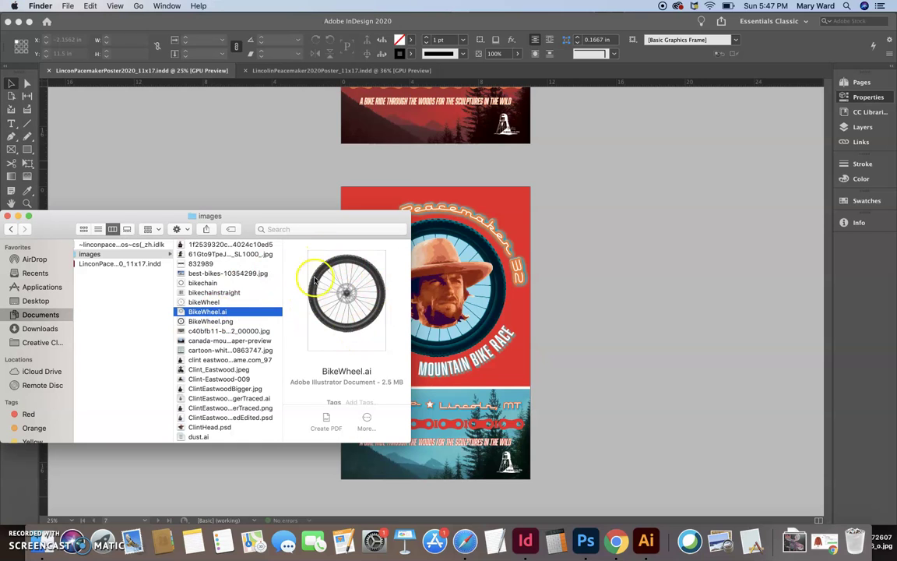
left_click(222, 322)
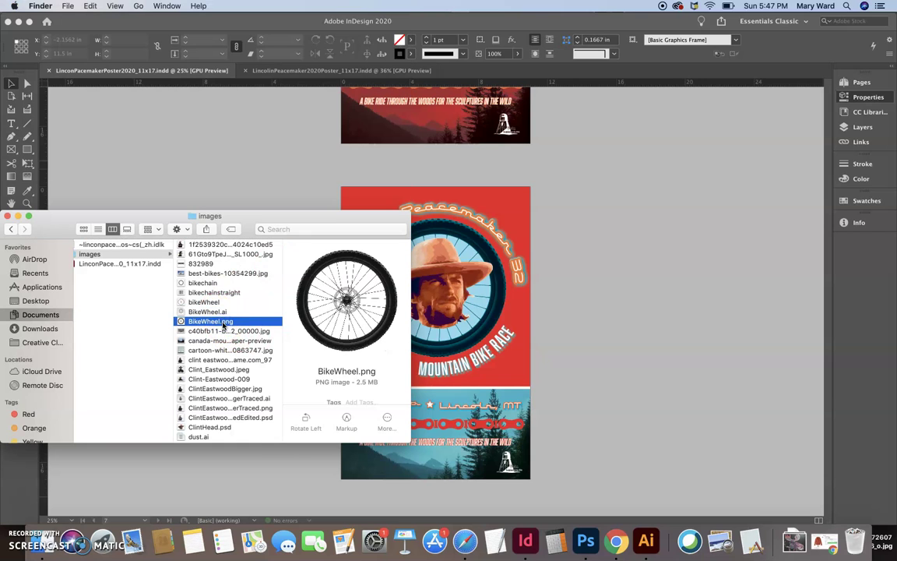
left_click(218, 313)
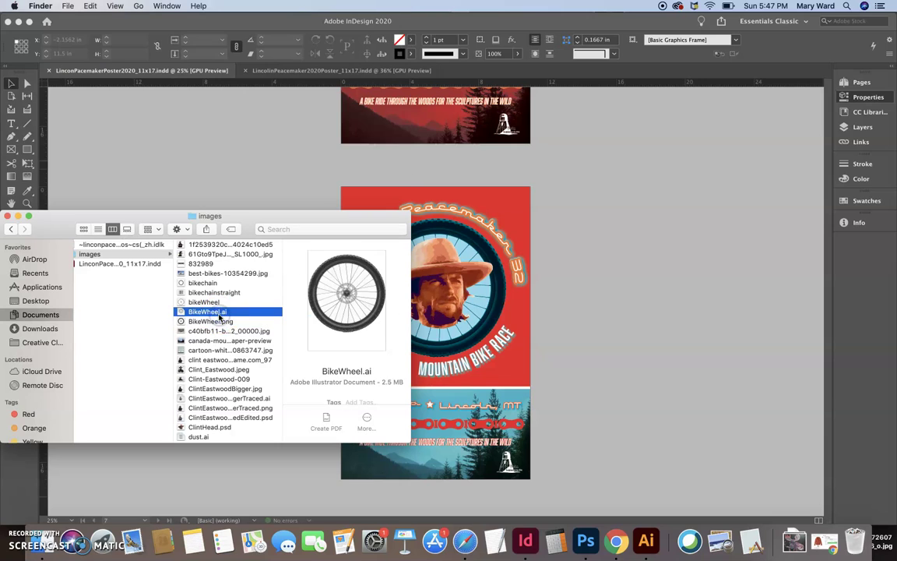
left_click(229, 322)
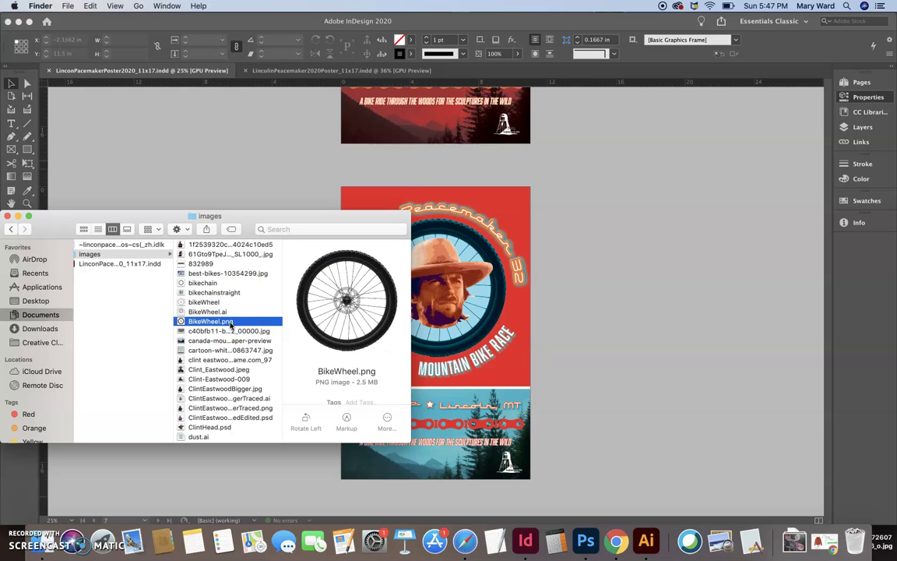
Step: Try sending BikeWheel.png to Photoshop by dragging it to the Dock, then return to the folder
left_click_drag(227, 324, 593, 547)
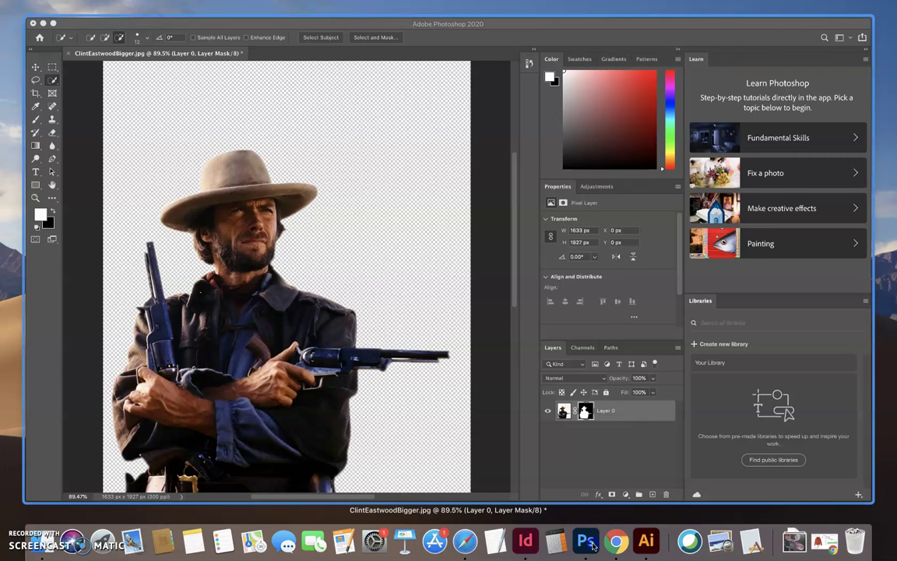
left_click(90, 44)
left_click(18, 18)
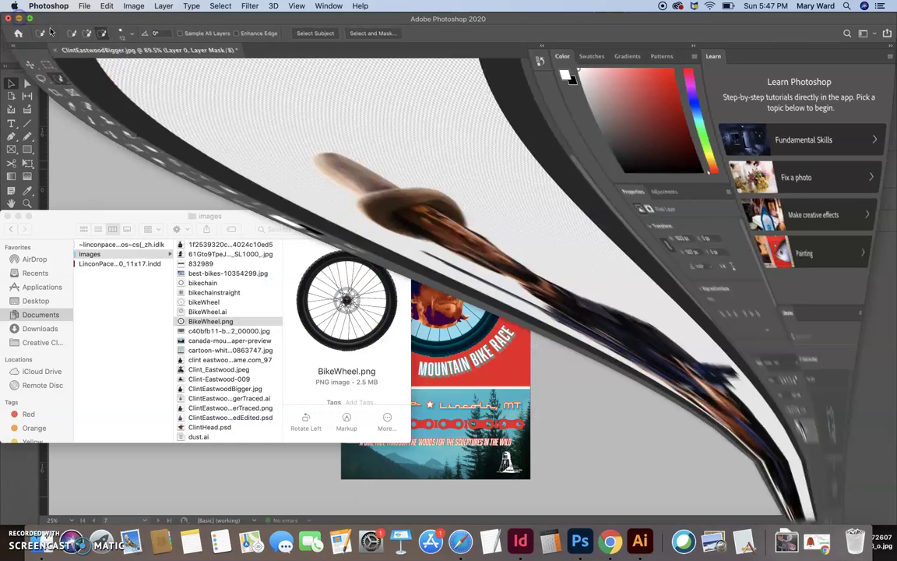
left_click_drag(231, 332, 203, 315)
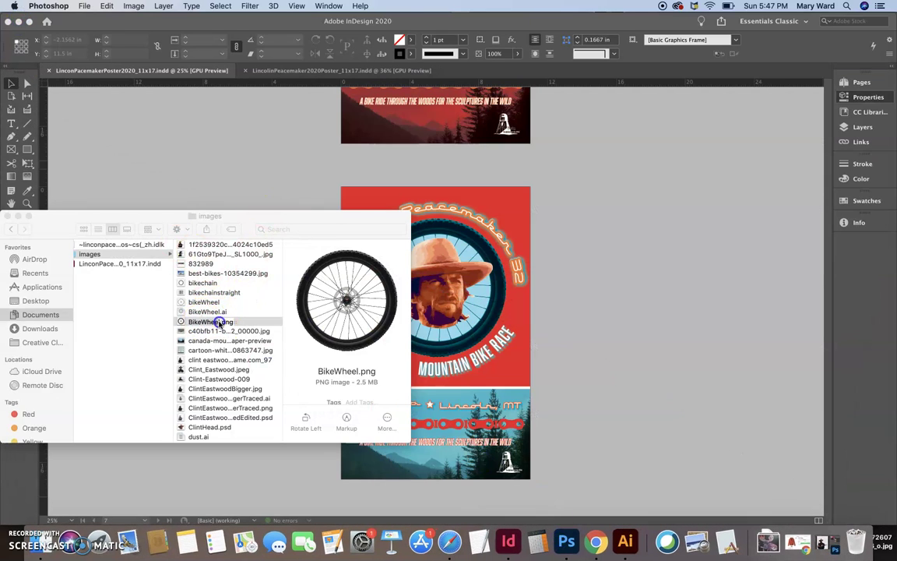
left_click_drag(303, 372, 370, 159)
left_click(21, 17)
right_click(205, 324)
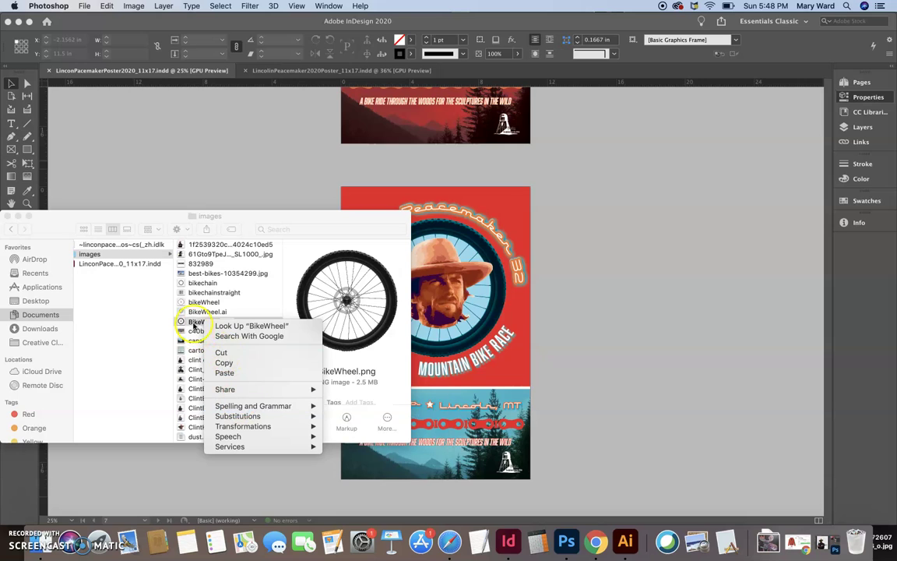
left_click(194, 324)
left_click(194, 322)
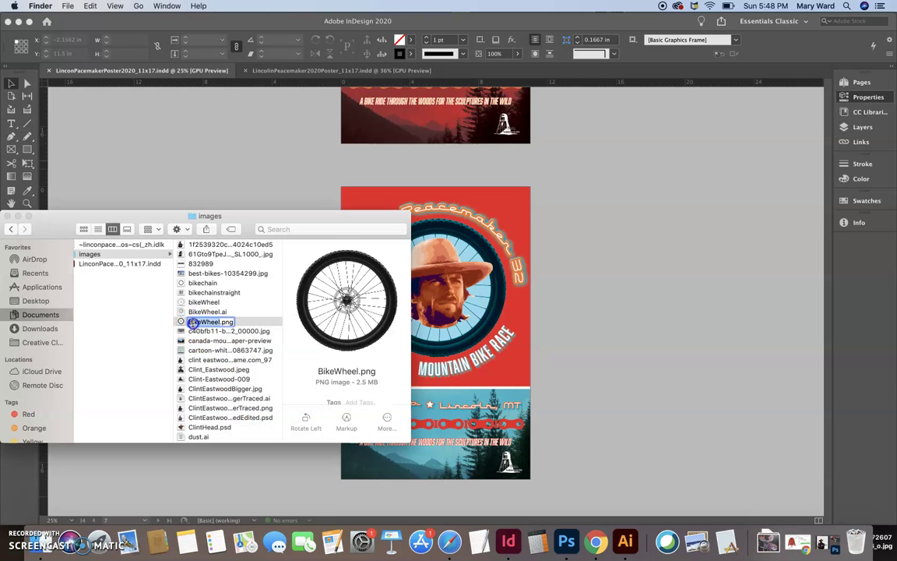
Step: In Photoshop, browse to the Documents folder in File > Open using list view
left_click(537, 539)
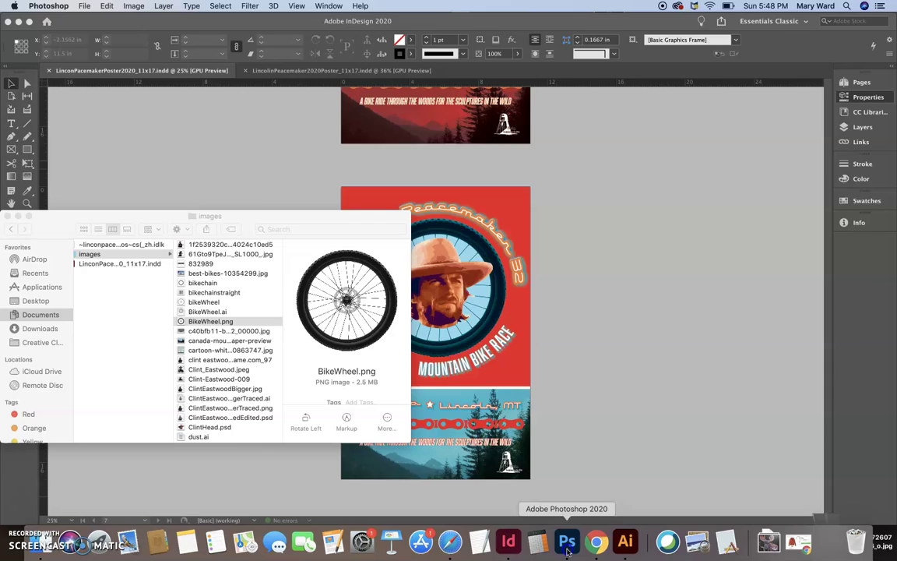
left_click(276, 233)
left_click(84, 6)
left_click(101, 26)
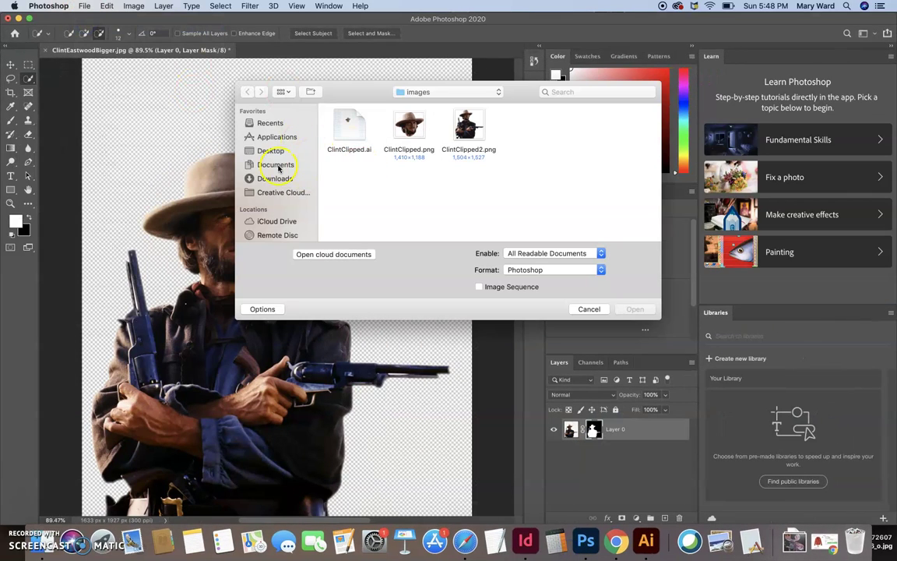
left_click(279, 166)
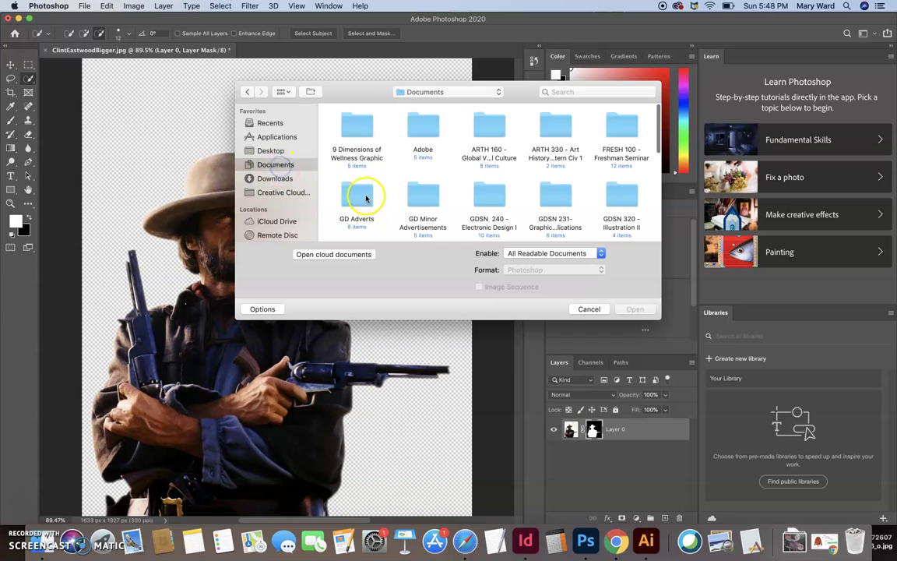
left_click(285, 92)
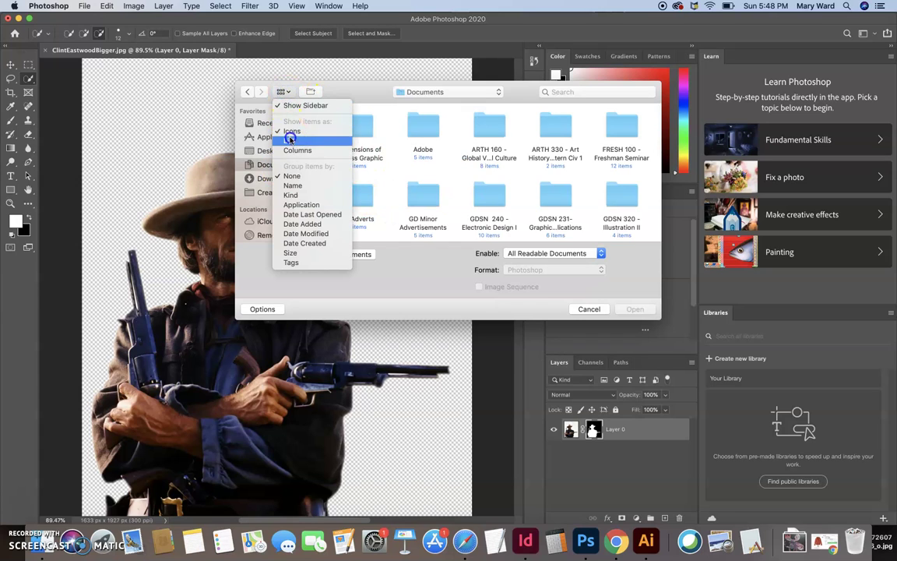
left_click(290, 140)
scroll(382, 172, "down", 2)
Step: Open BikeWheel.png from the Lincoln Peacemaker 32 Bike Race 2020 images folder
double_click(383, 172)
left_click(252, 91)
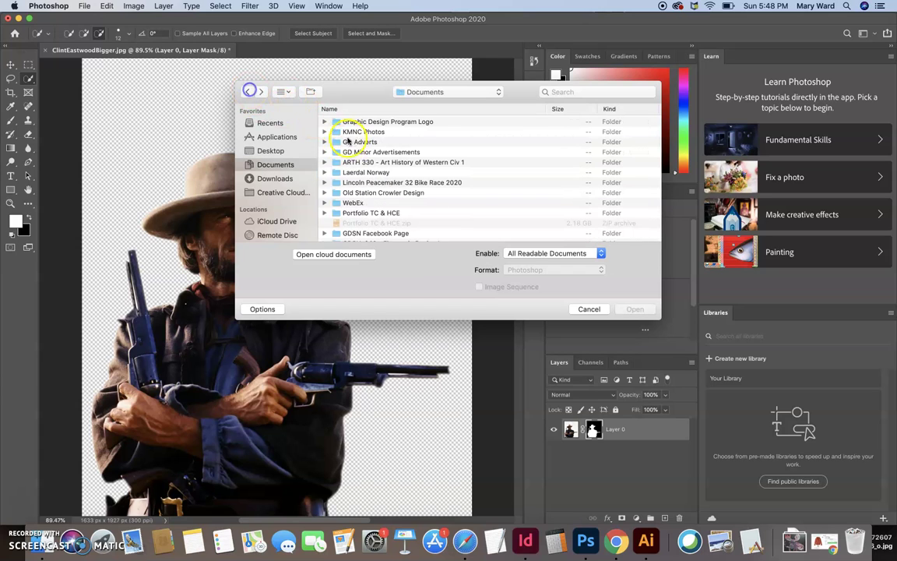
double_click(363, 180)
left_click(348, 144)
scroll(370, 196, "down", 5)
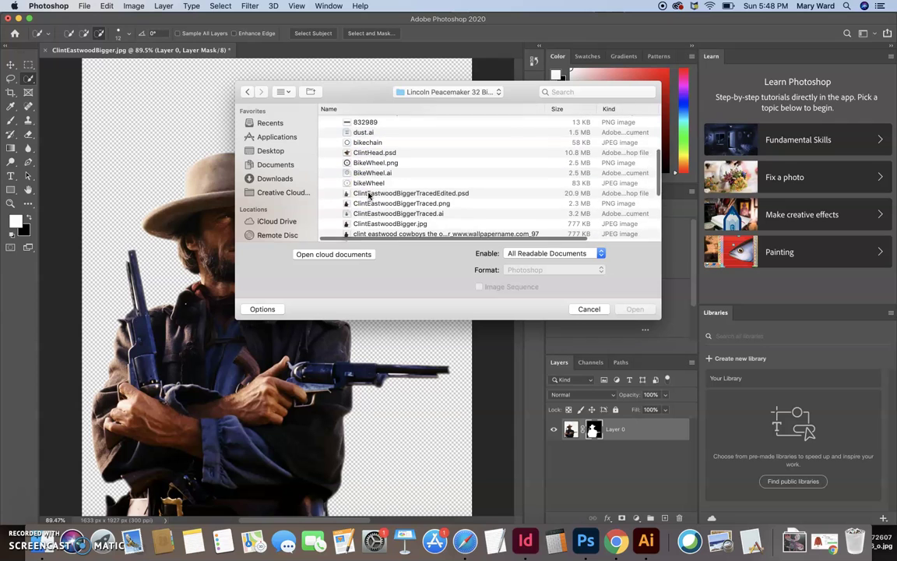
left_click(371, 163)
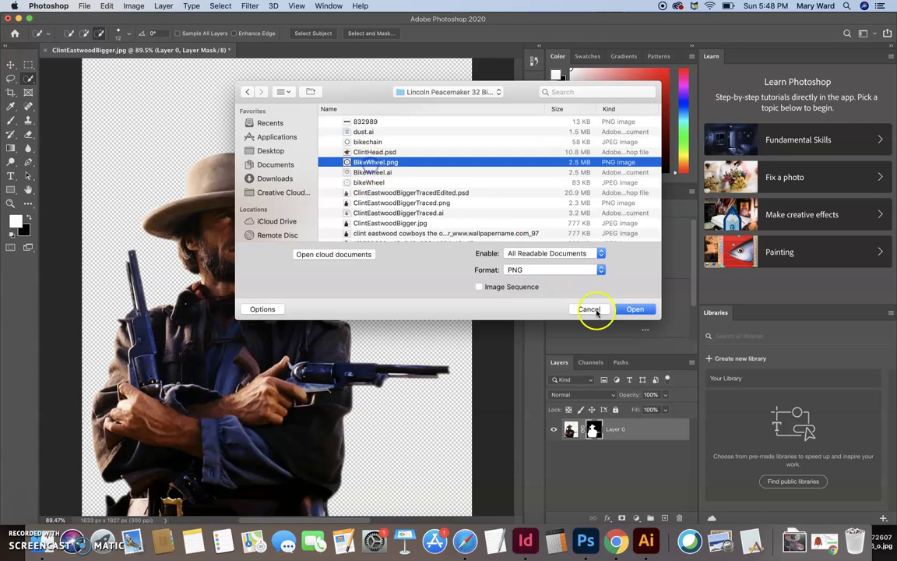
left_click(636, 309)
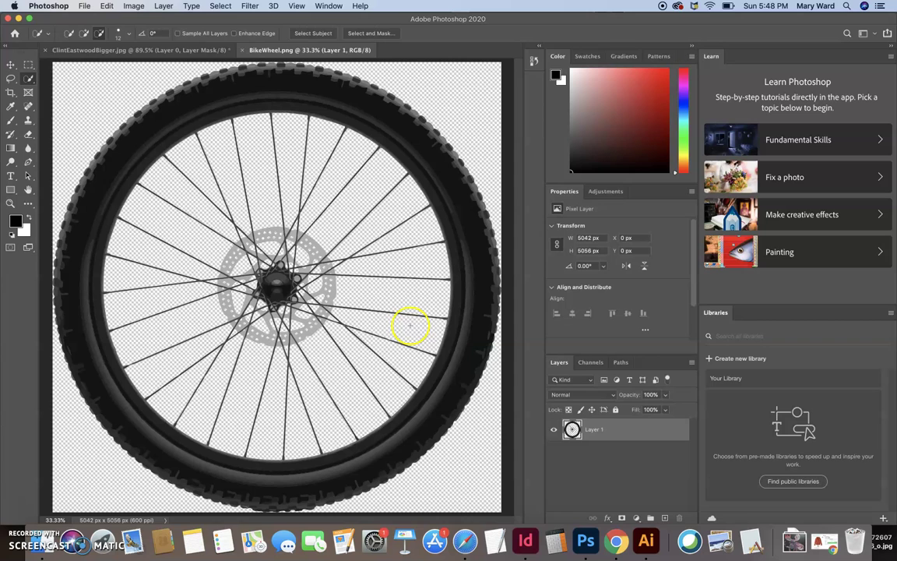
Step: Check the wheel's Image Size (8.403 × 8.427 in at 600 ppi), cancel, and return to InDesign
left_click(132, 7)
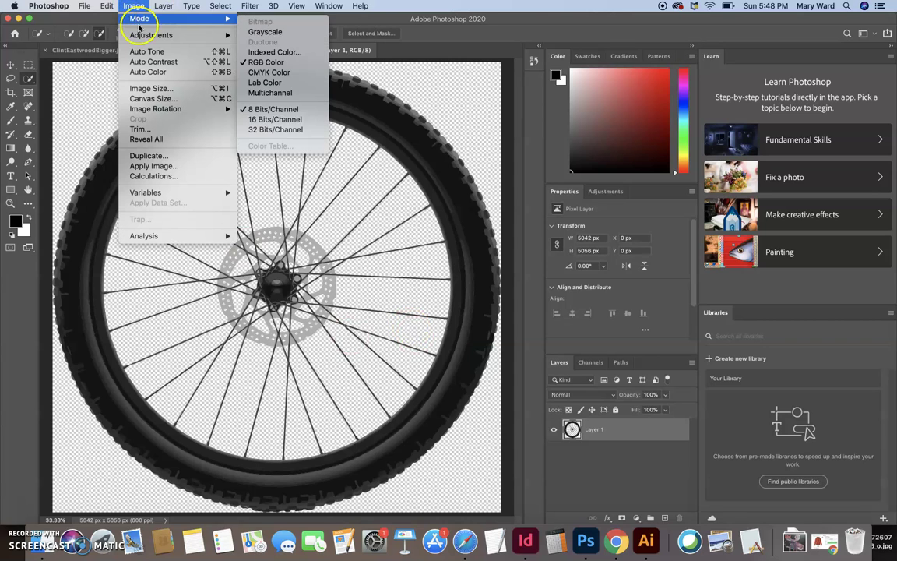
left_click(148, 88)
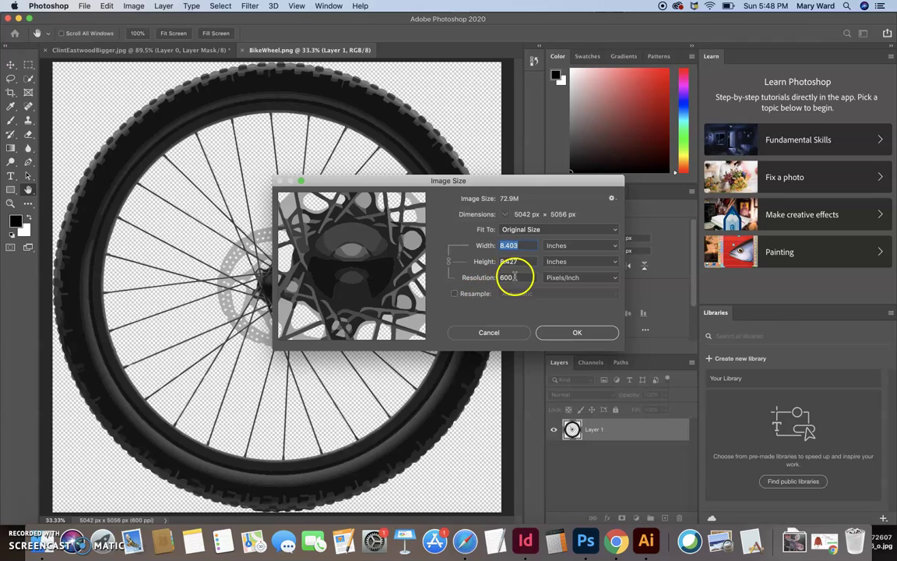
left_click(507, 335)
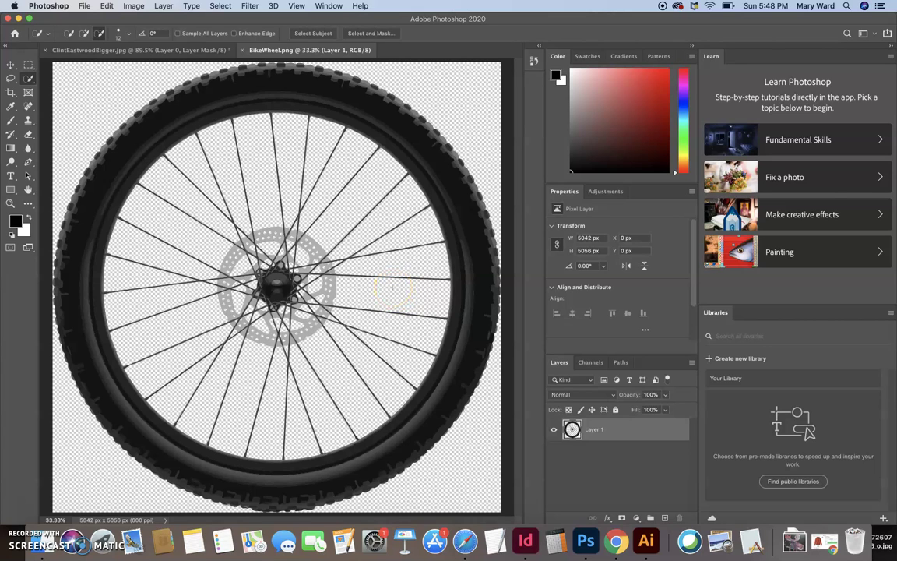
left_click(526, 543)
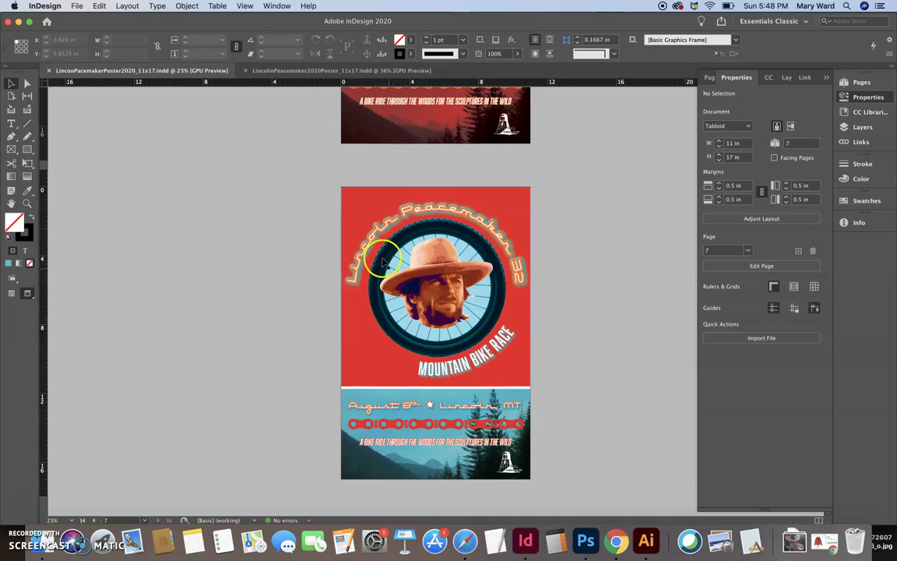
Step: In Illustrator, create a new Letter 8.5 × 11 in CMYK document, Untitled-3
left_click(311, 70)
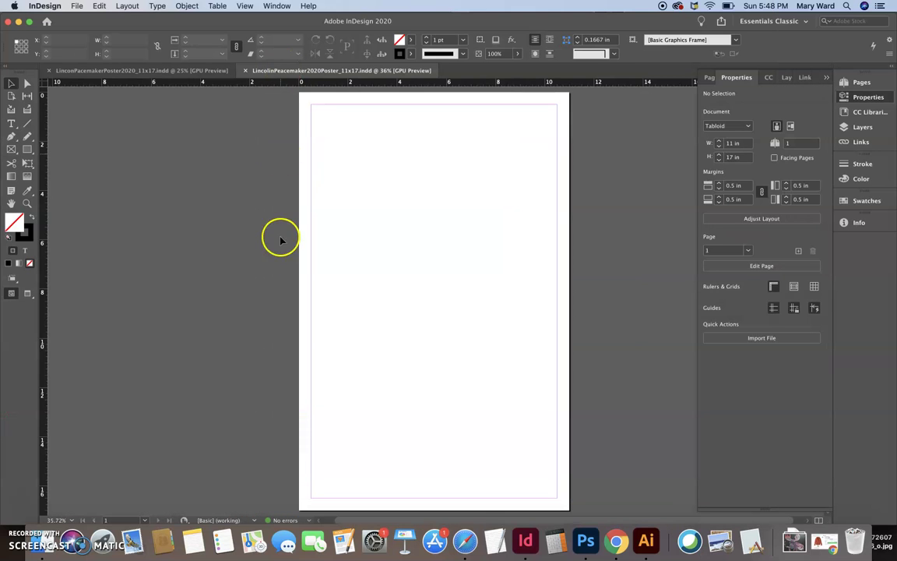
left_click(281, 251)
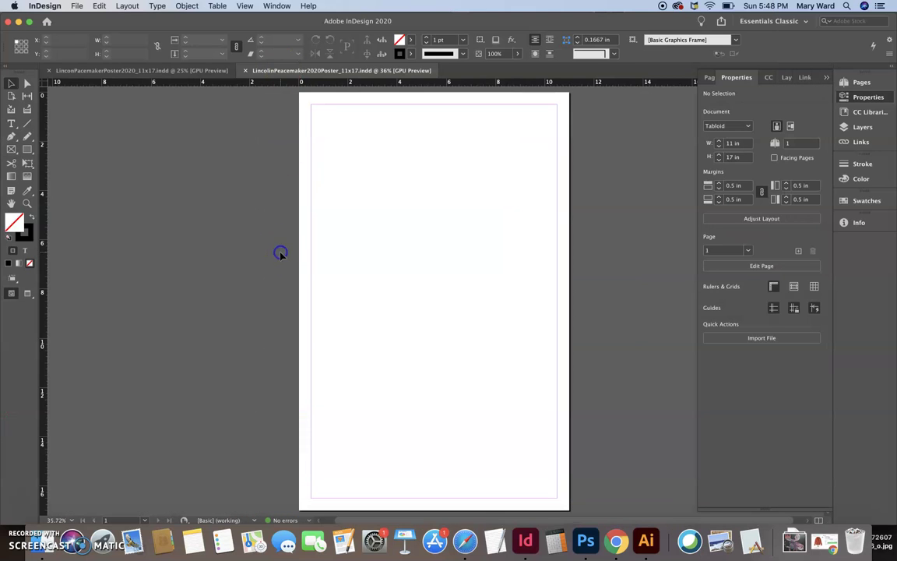
left_click(646, 541)
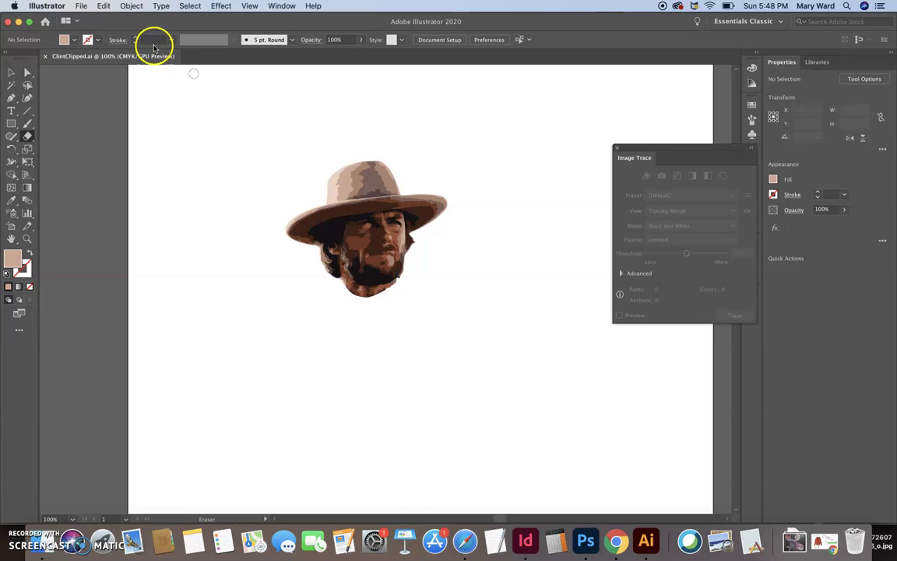
left_click(81, 5)
left_click(90, 18)
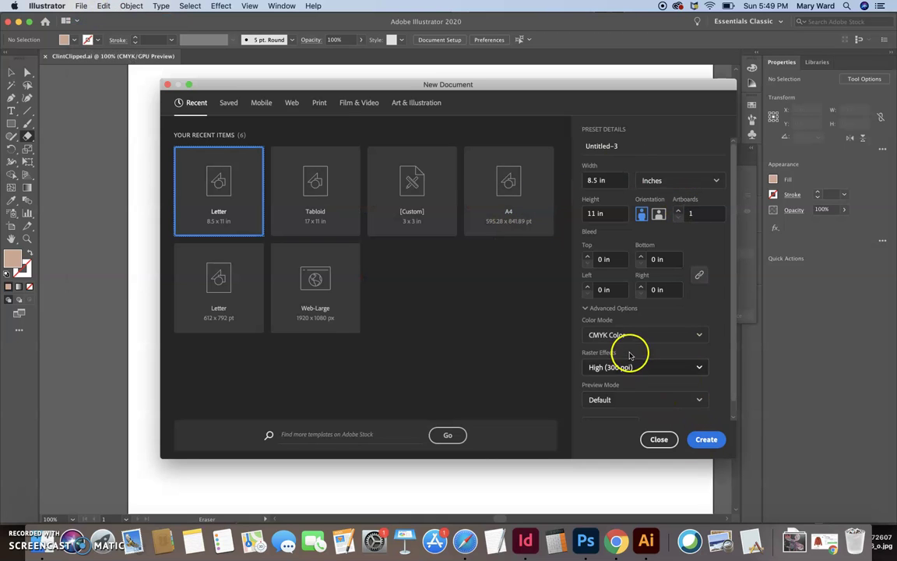
left_click(705, 439)
left_click(81, 5)
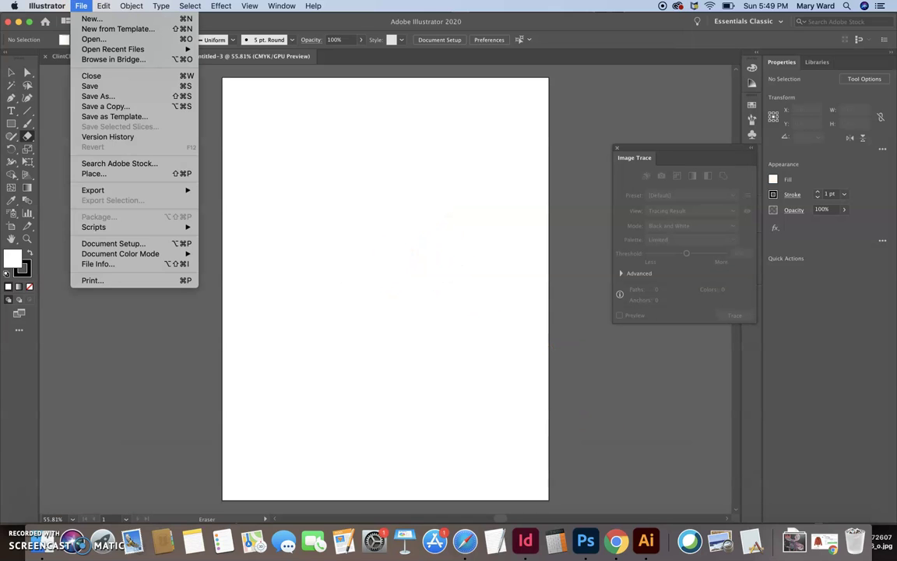
Step: Place BikeWheel.png as a linked image from Documents > Lincoln Peacemaker 32 Bike Race 2020 > images
left_click(101, 173)
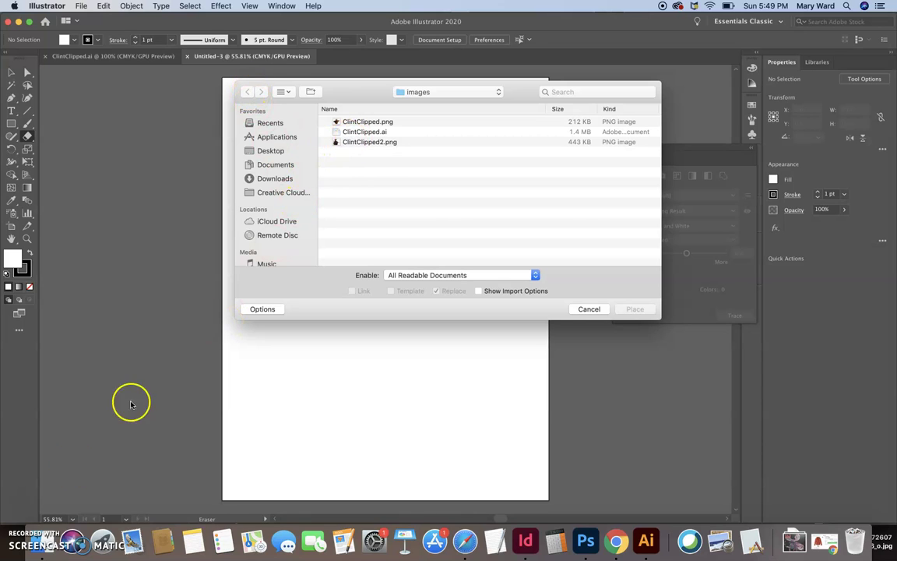
left_click(24, 499)
left_click(247, 93)
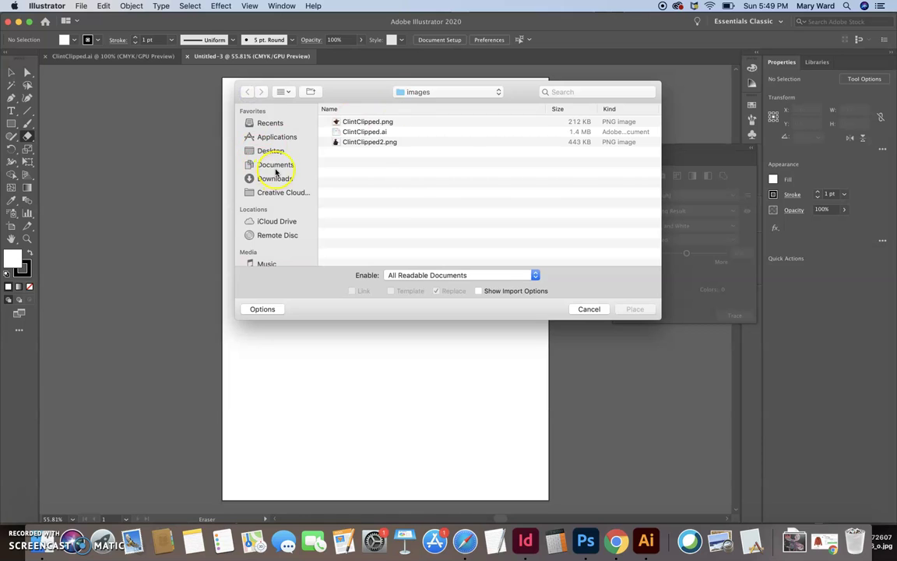
left_click(276, 165)
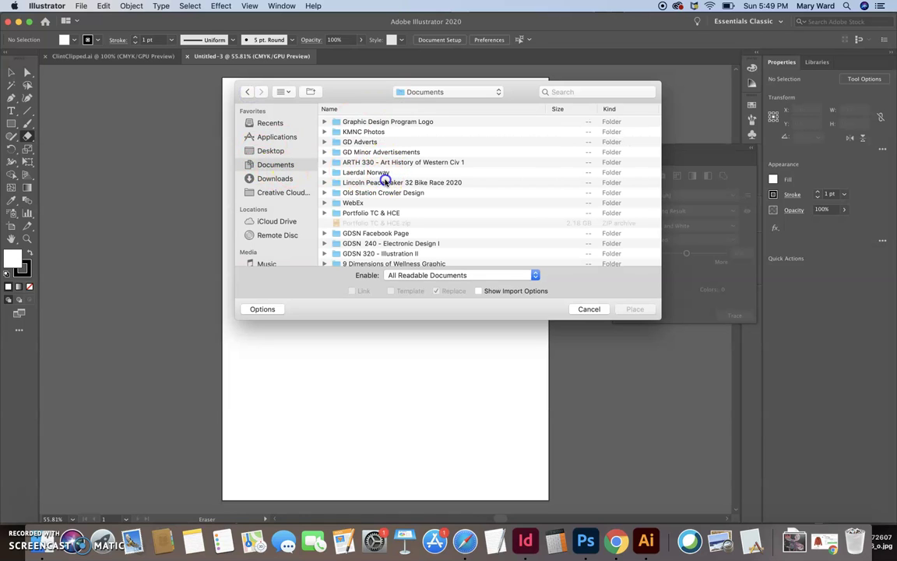
double_click(384, 182)
double_click(355, 142)
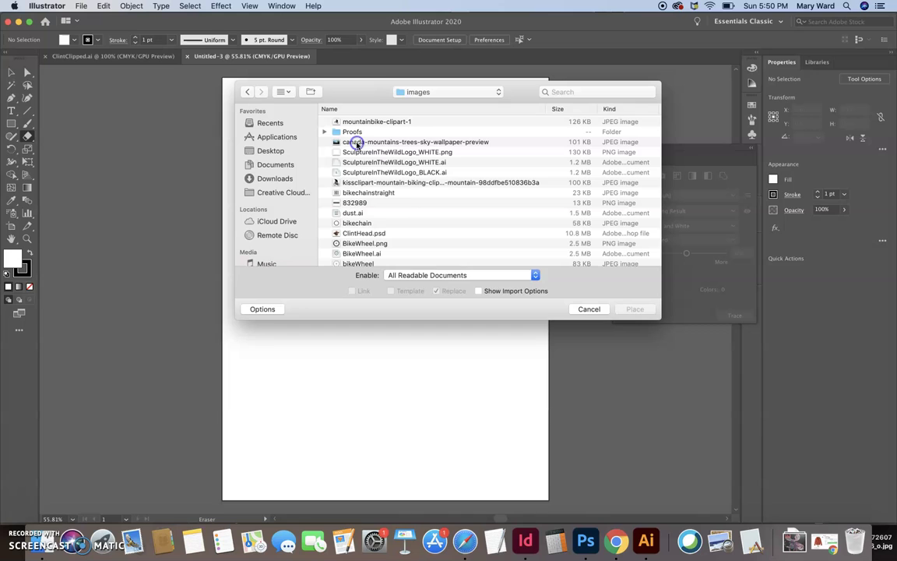
scroll(390, 202, "down", 5)
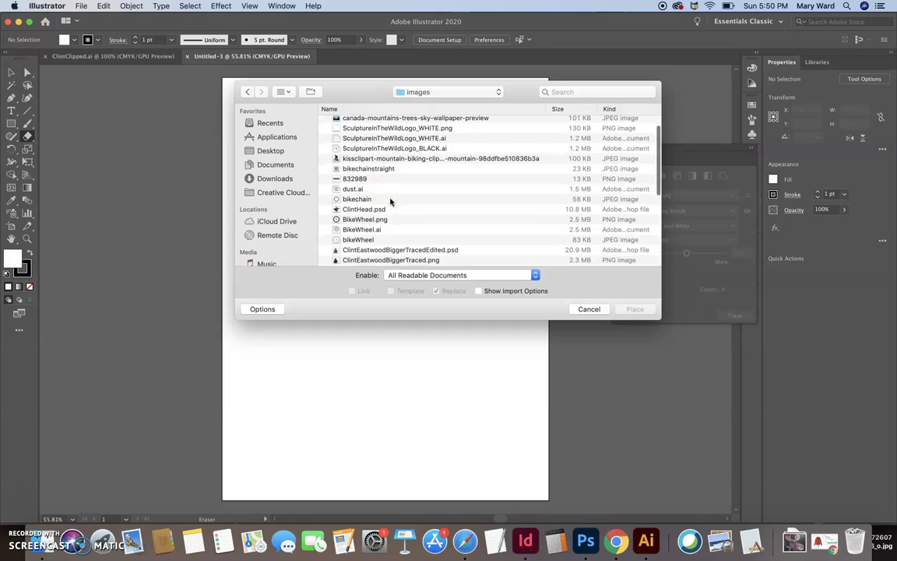
left_click(376, 185)
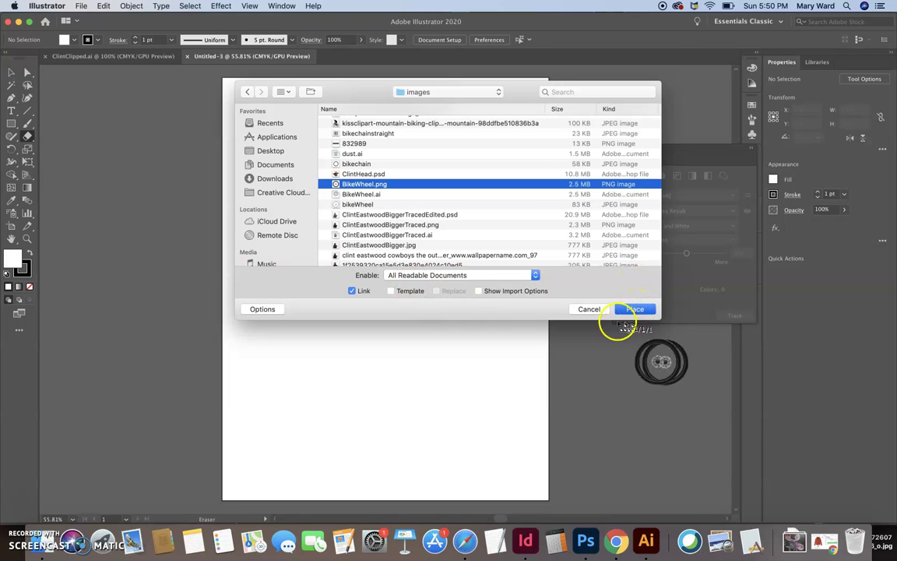
left_click(635, 309)
Step: Drop the wheel on the artboard, try a default black-and-white Image Trace, then undo it
left_click(227, 137)
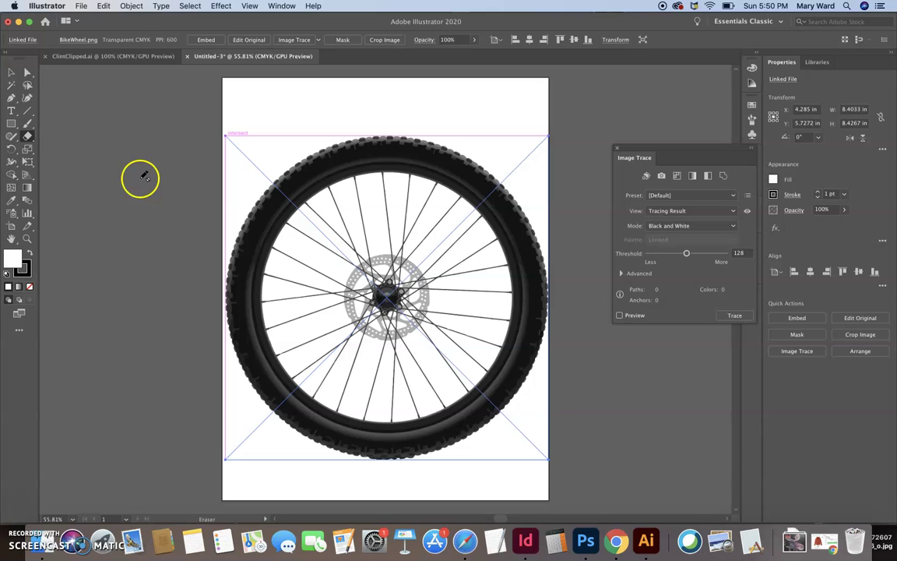
left_click(11, 72)
left_click(148, 158)
left_click_drag(276, 190, 275, 186)
left_click(204, 40)
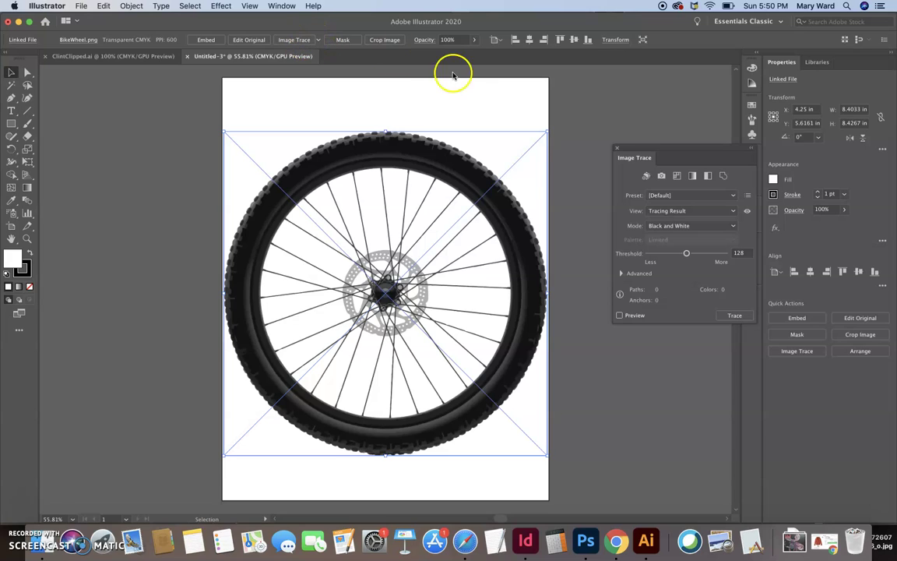
left_click(300, 42)
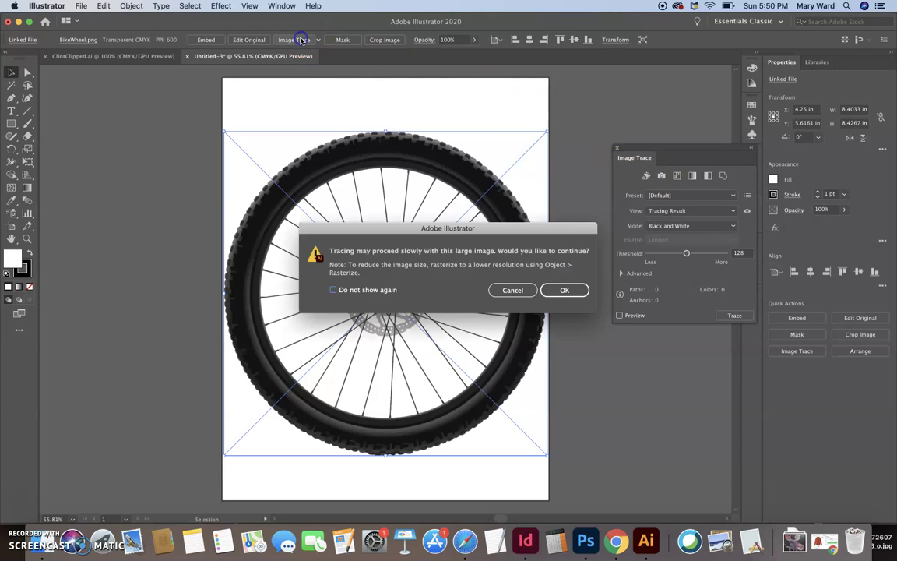
left_click(571, 289)
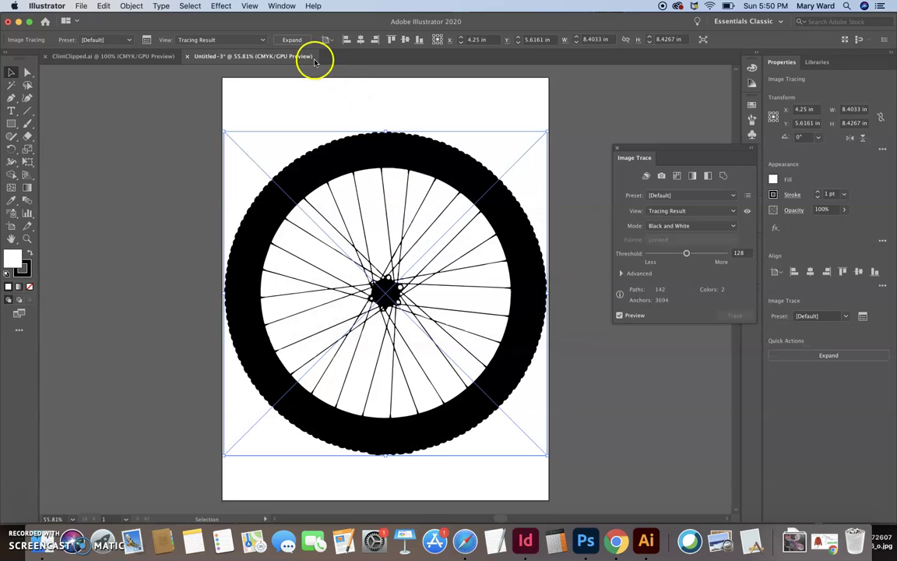
key("z")
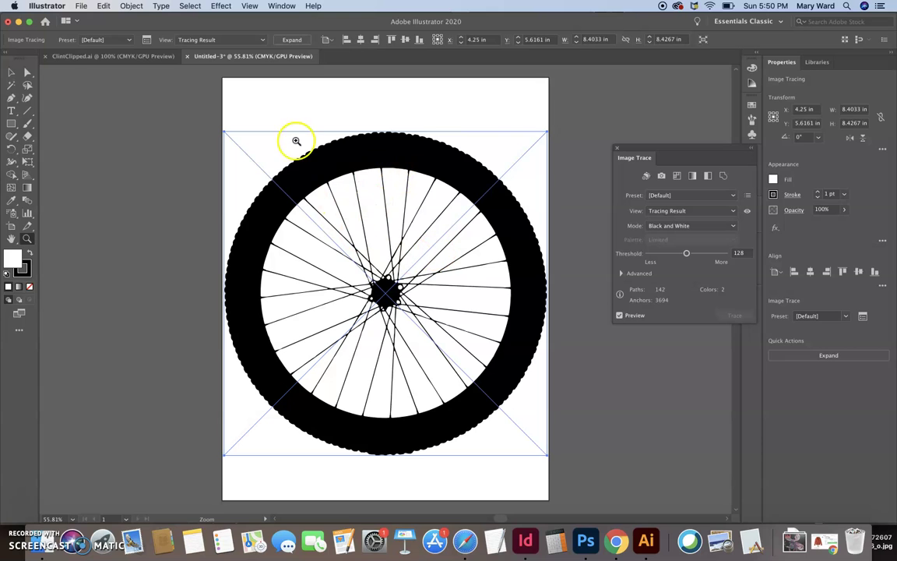
left_click(11, 73)
key("super+z")
key("super+z")
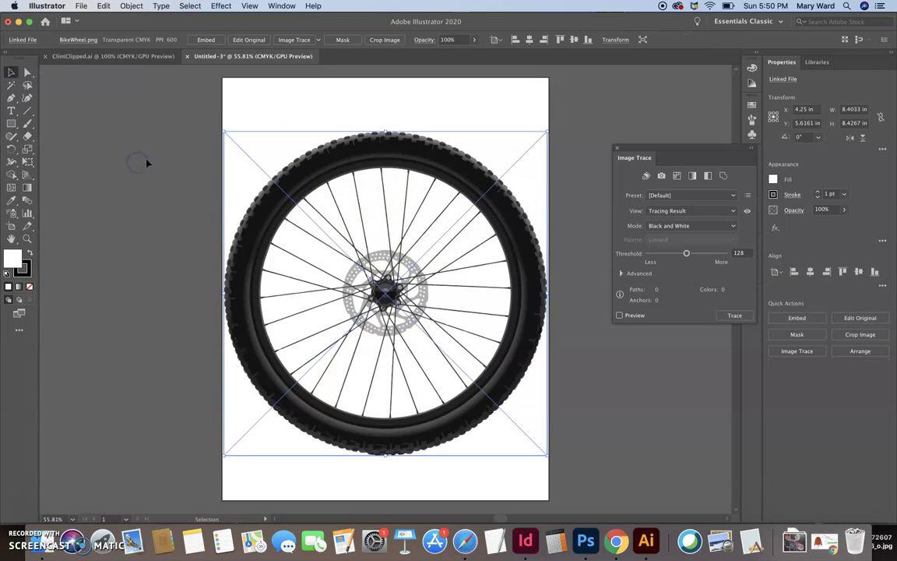
Step: Retrace the wheel in Color mode with 9 colours and expand it into editable paths
left_click(686, 226)
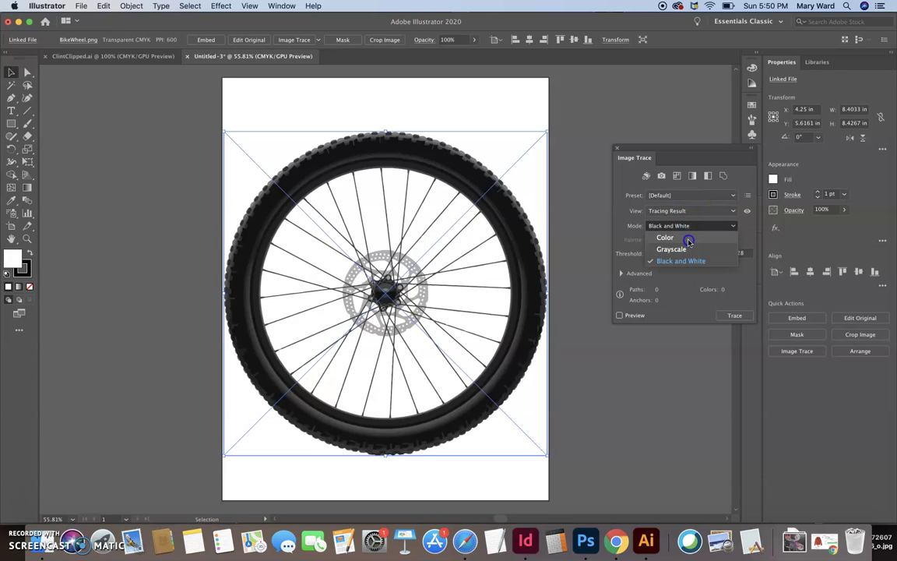
left_click(689, 237)
left_click(690, 255)
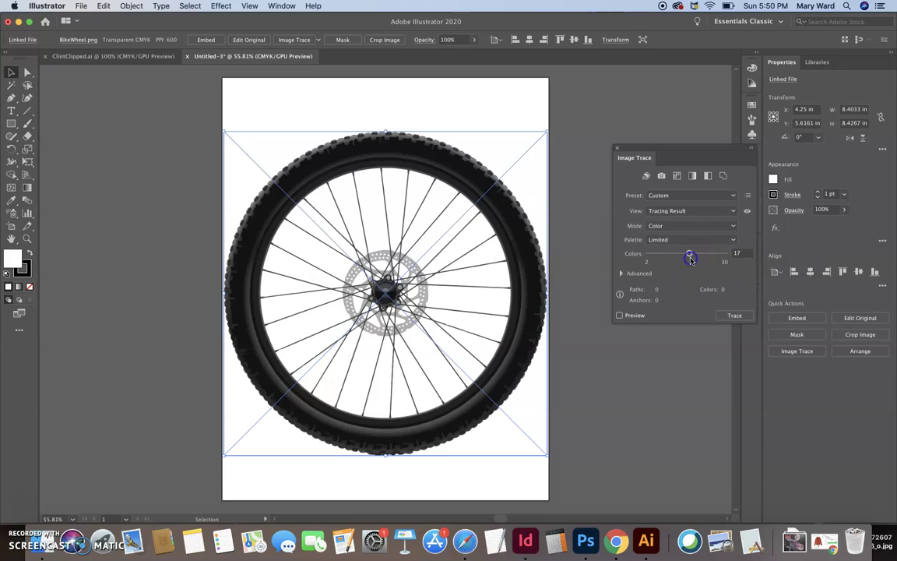
left_click(728, 315)
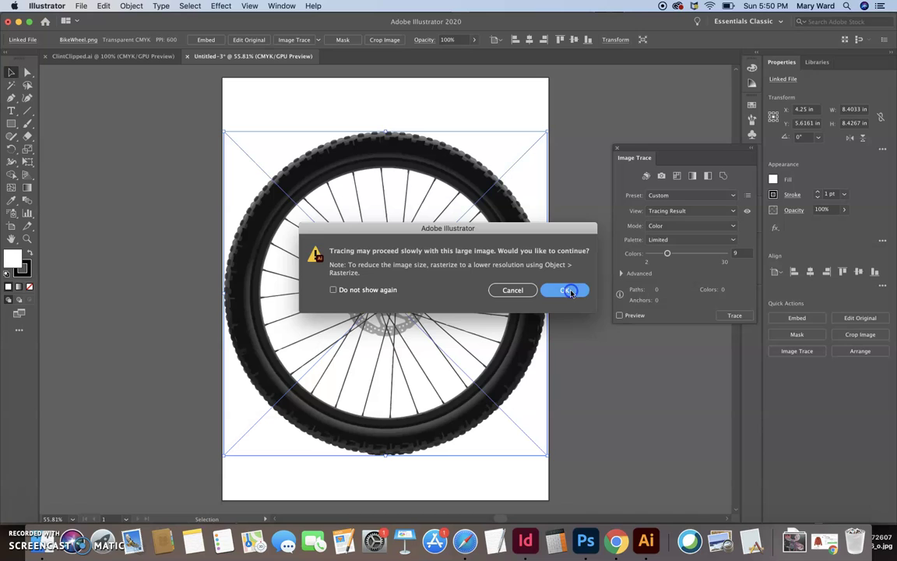
left_click(573, 291)
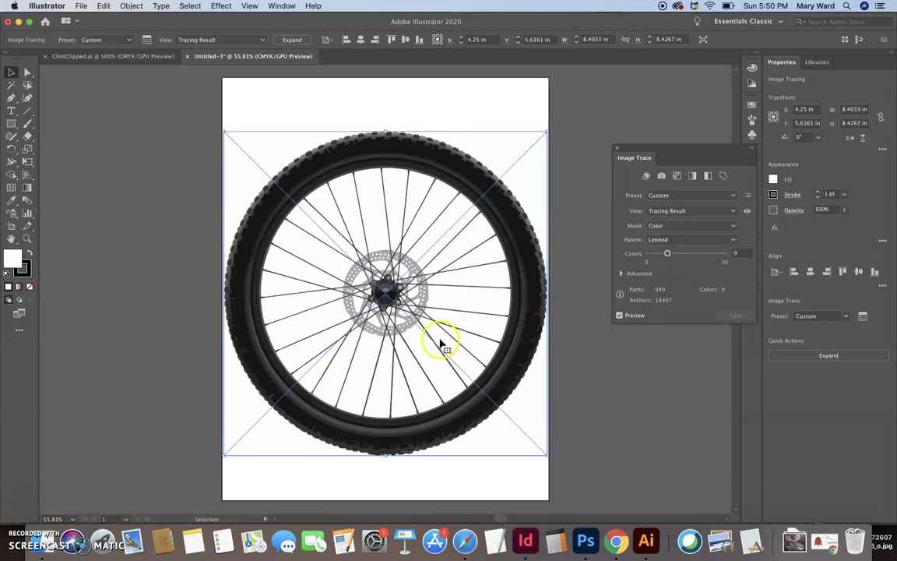
left_click(294, 40)
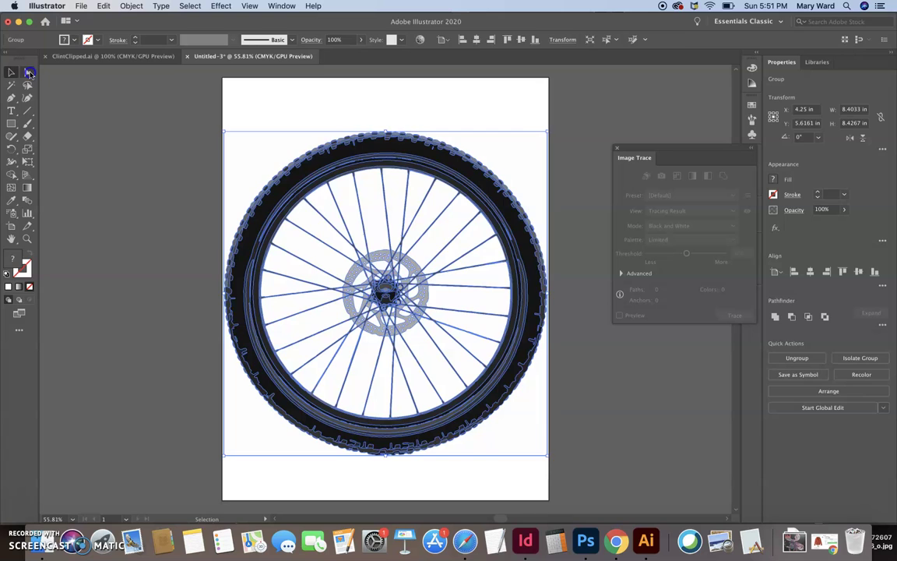
Step: Delete the white upper-left, upper-right and lower-right corner paths with Direct Selection
left_click(29, 73)
left_click(134, 146)
left_click_drag(220, 151, 142, 152)
key("Delete")
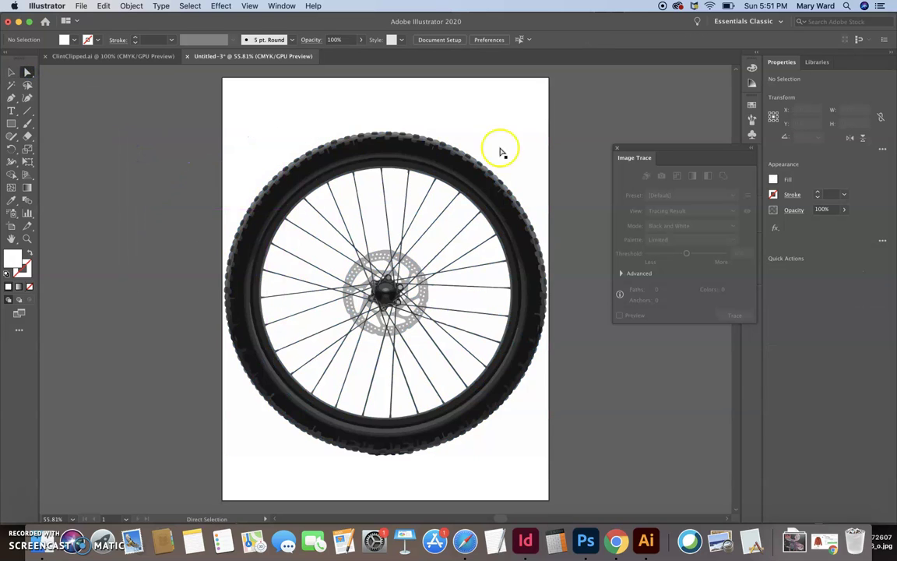
left_click(521, 164)
key("Delete")
left_click(529, 410)
key("Delete")
Step: Inspect the individual spoke and rim paths inside the traced wheel
left_click(309, 365)
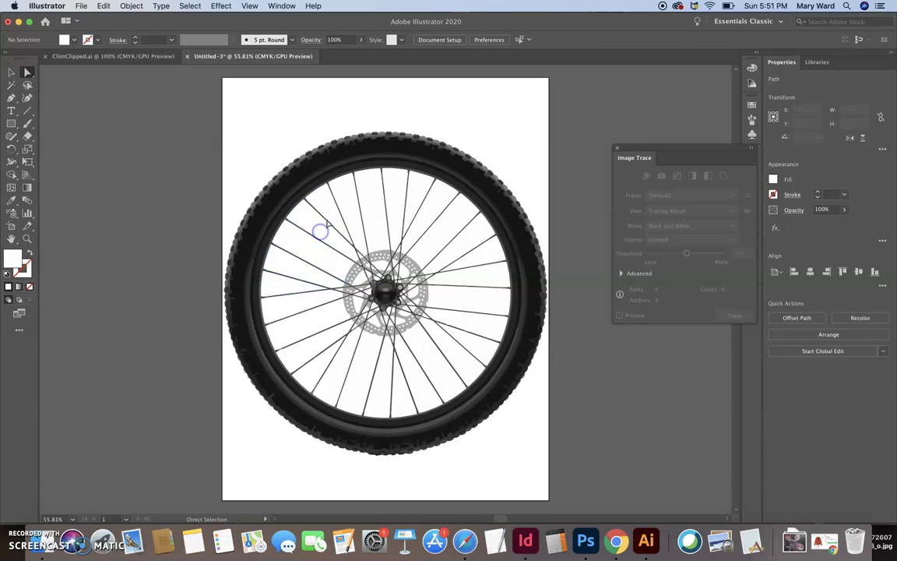
left_click(397, 193)
left_click(430, 193)
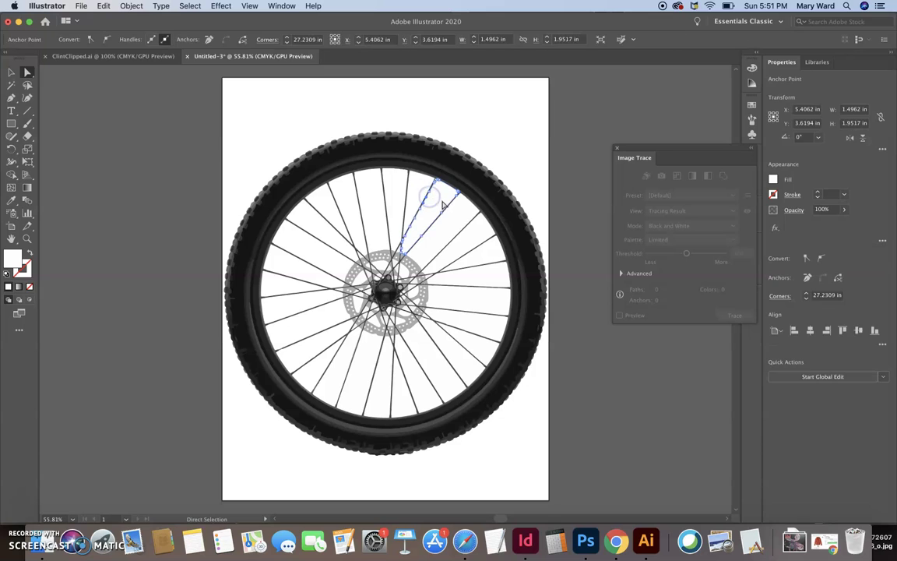
left_click(458, 215)
left_click(441, 201)
left_click(468, 232)
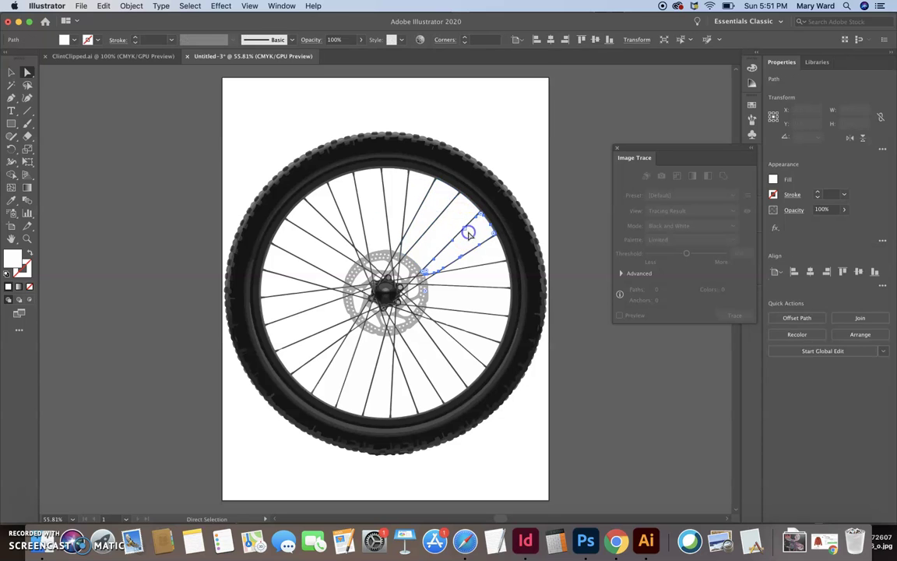
left_click(483, 253)
left_click(487, 286)
left_click(489, 273)
left_click(486, 302)
left_click(485, 323)
left_click(481, 345)
left_click(469, 361)
left_click(466, 359)
left_click(441, 367)
left_click(429, 387)
left_click(416, 395)
left_click(406, 402)
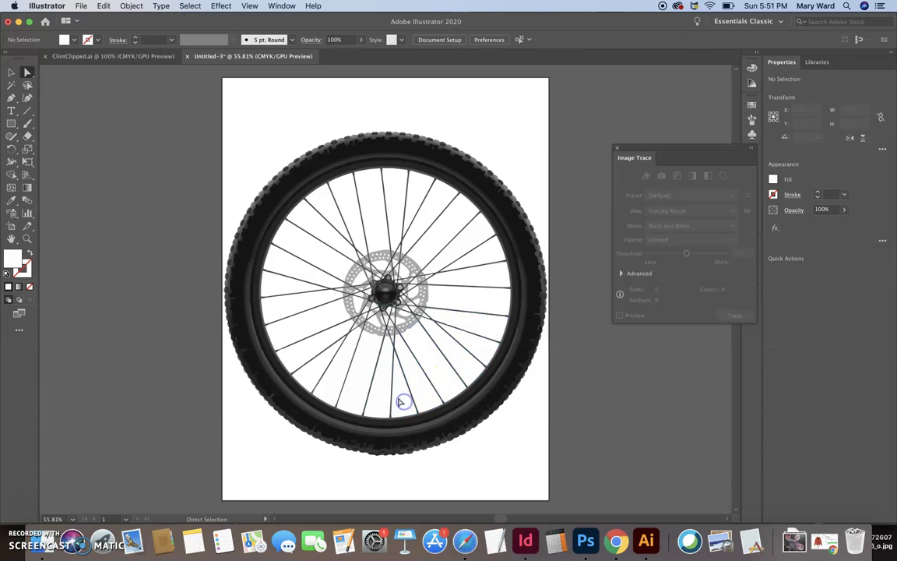
left_click(339, 368)
left_click(311, 367)
left_click(313, 375)
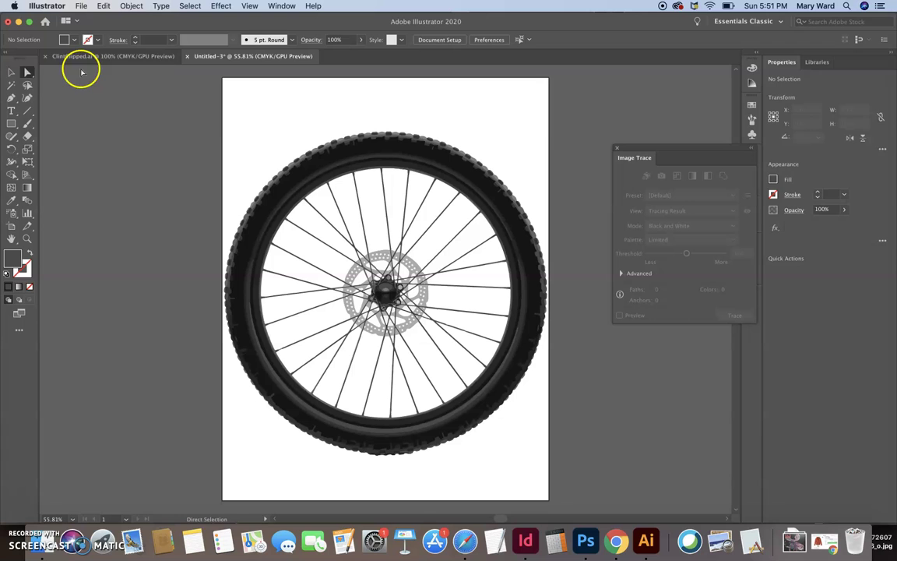
Step: Move the whole wheel group around and settle it back at the artboard centre
left_click(15, 70)
left_click_drag(269, 179, 80, 187)
left_click_drag(241, 152, 141, 143)
scroll(269, 354, "left", 8)
left_click_drag(455, 347, 393, 379)
left_click(481, 390)
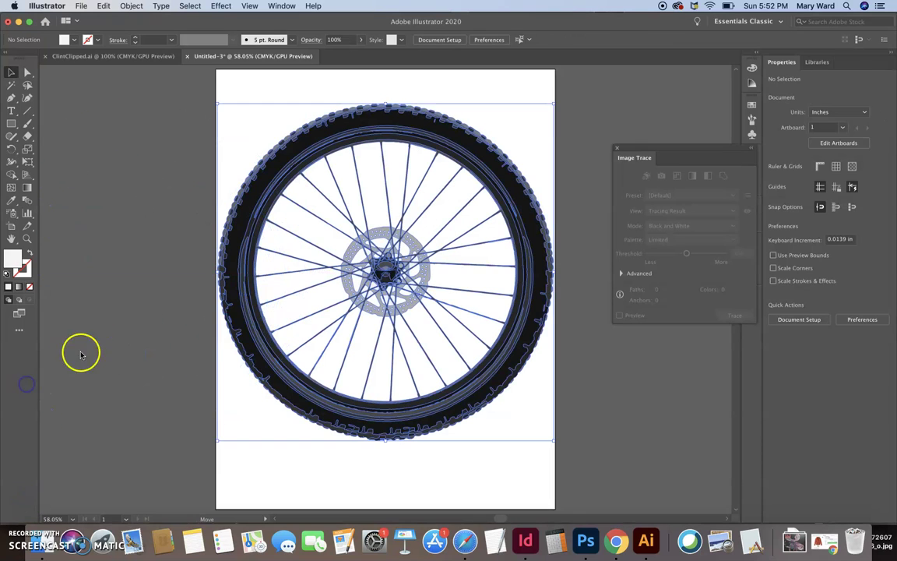
left_click(231, 341)
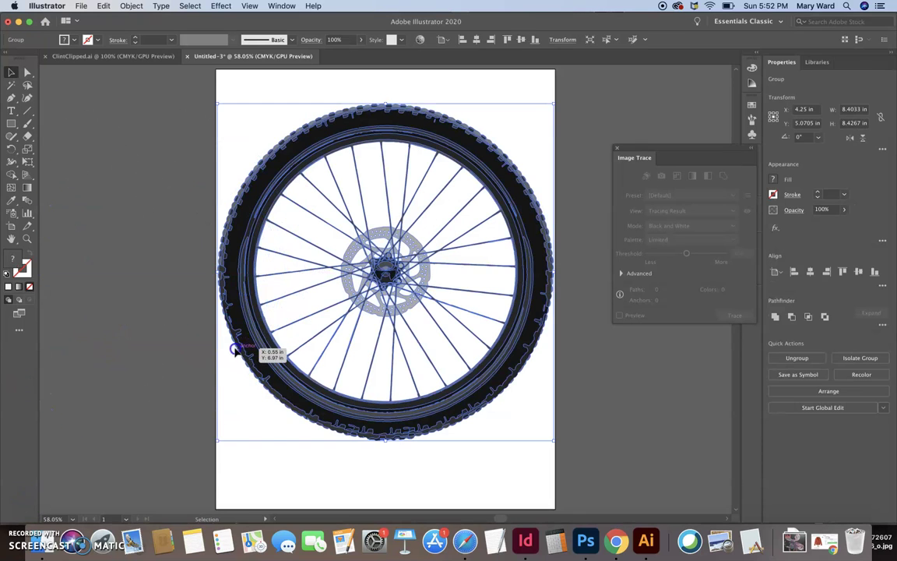
left_click_drag(203, 351, 27, 352)
left_click_drag(351, 226, 192, 236)
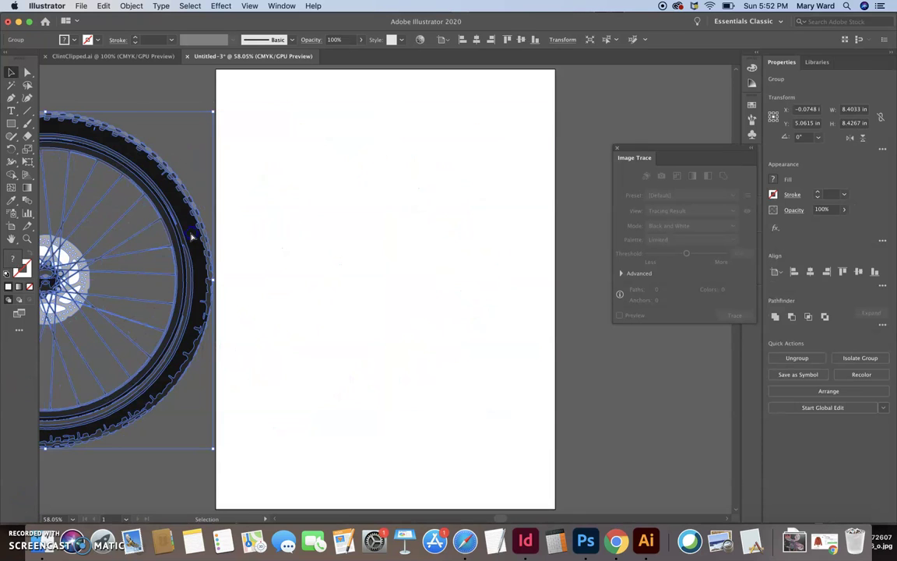
mouse_move(192, 292)
left_mouse_down()
mouse_move(330, 266)
mouse_move(505, 260)
mouse_move(530, 292)
left_mouse_up()
Step: Save the traced wheel as BikeWheel.ai in the Desktop poster folder's images subfolder
left_click(441, 257)
left_click(79, 5)
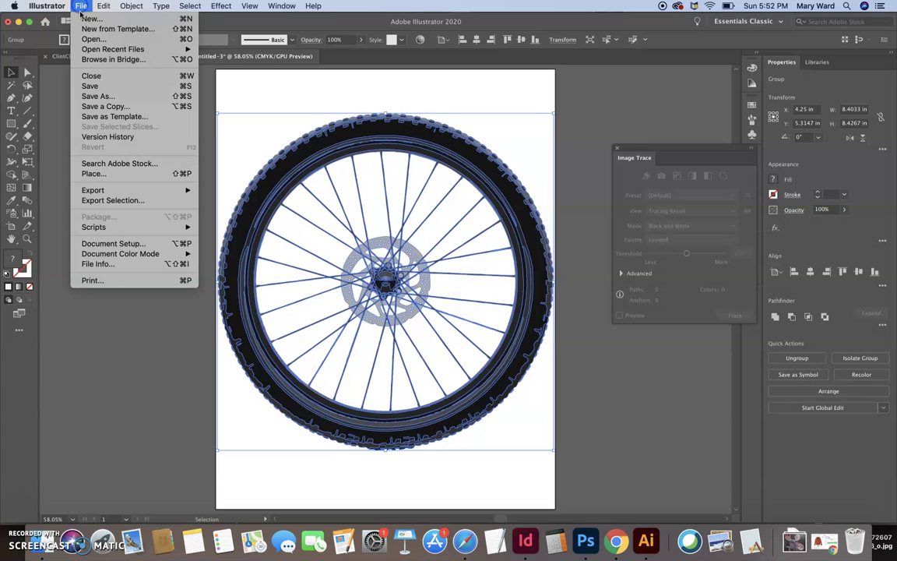
left_click(94, 93)
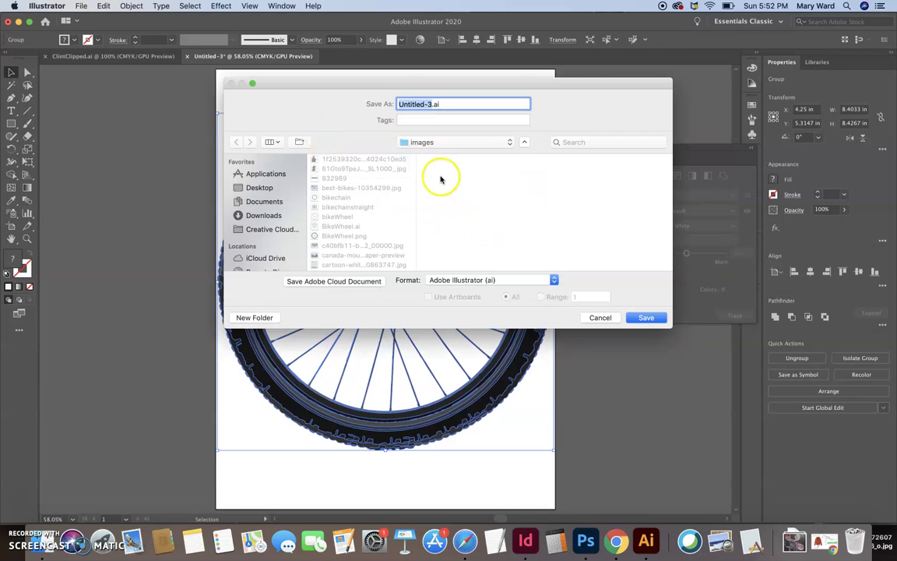
left_click(269, 205)
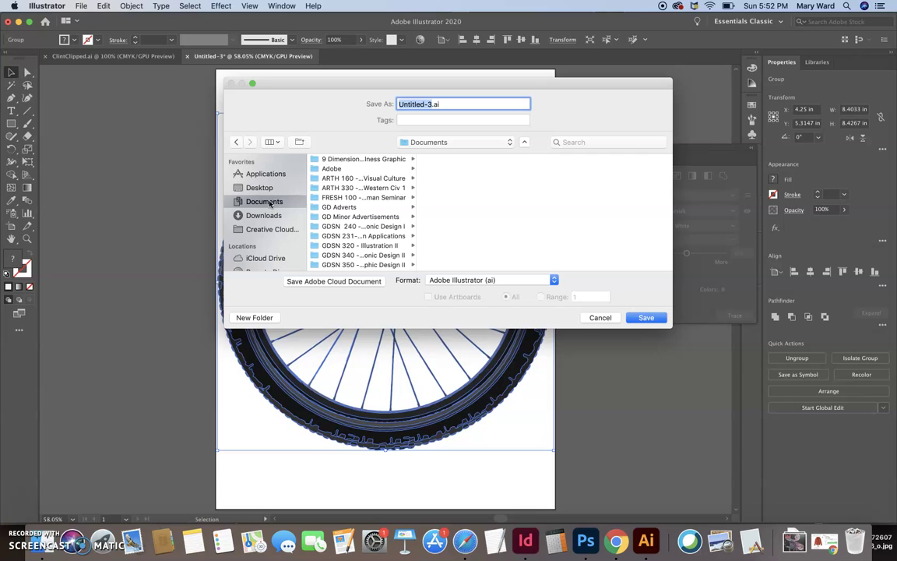
scroll(366, 215, "down", 2)
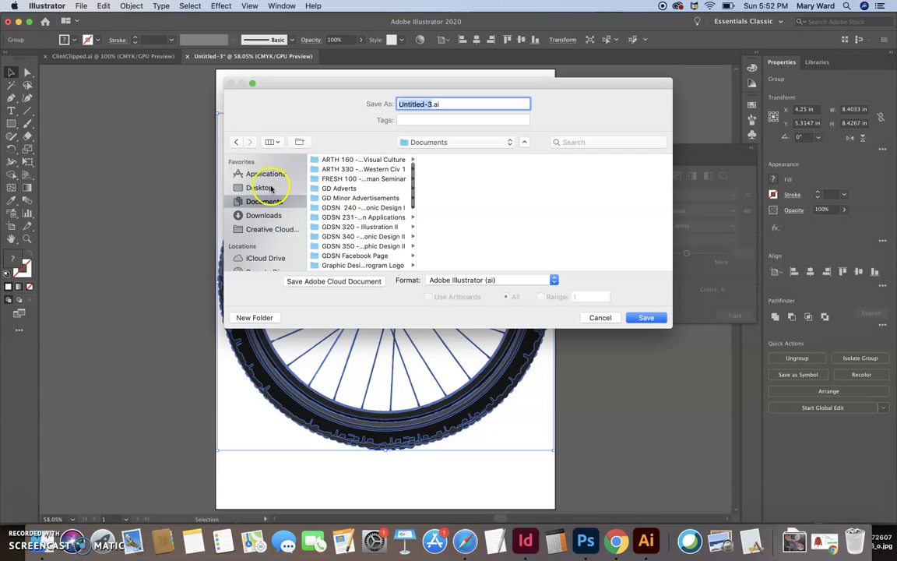
left_click(261, 187)
scroll(342, 215, "down", 10)
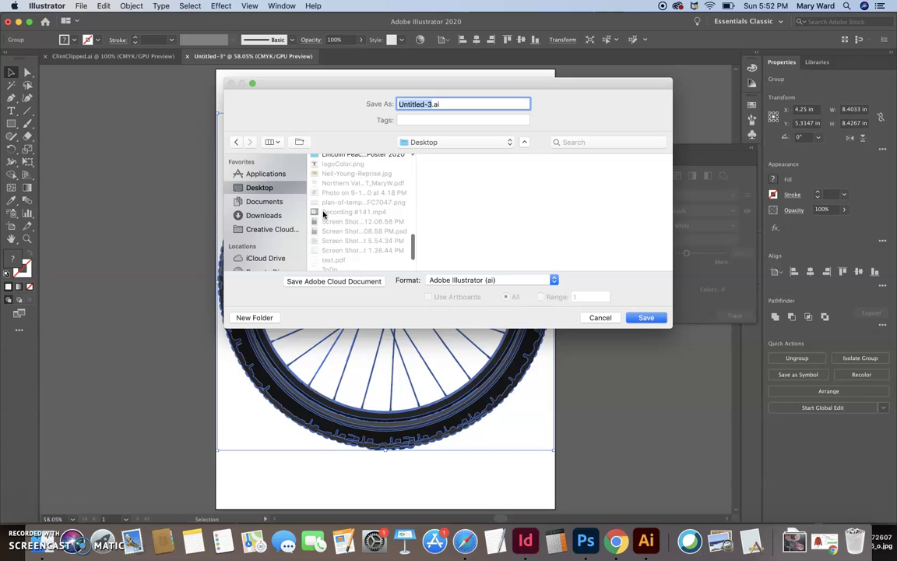
left_click(342, 212)
left_click(442, 169)
left_click_drag(440, 103, 347, 104)
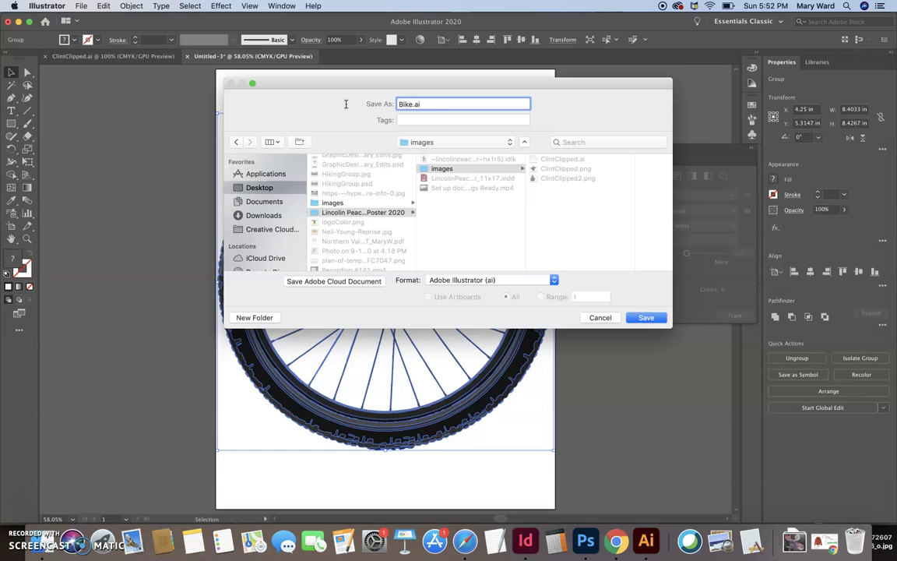
left_click(645, 318)
left_click(566, 423)
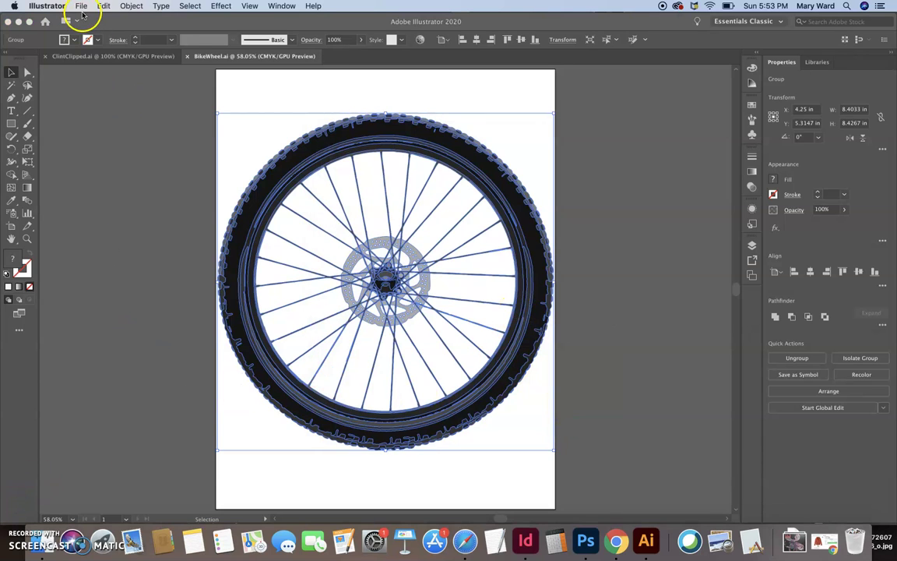
Step: Export the wheel as BikeWheel.png at 600 ppi with a transparent background
left_click(82, 6)
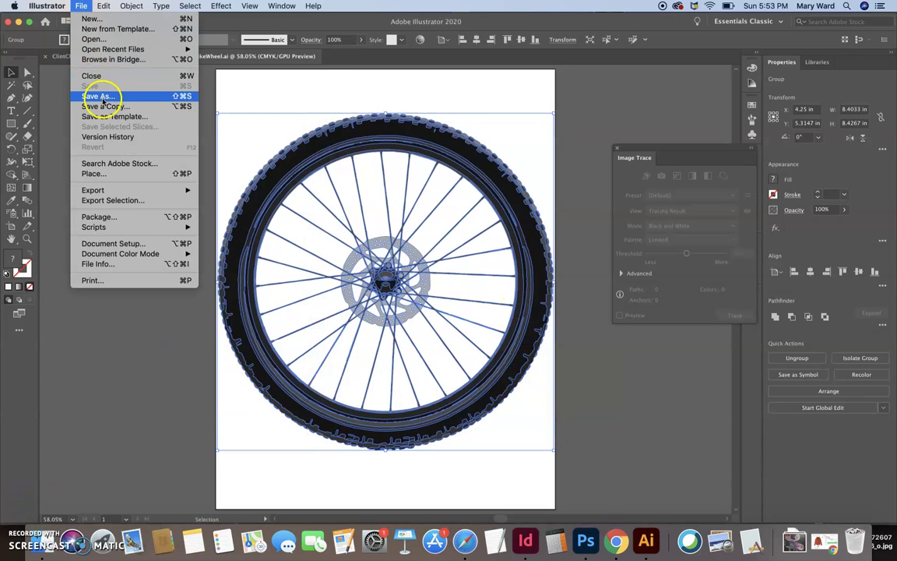
mouse_move(92, 191)
left_click(222, 200)
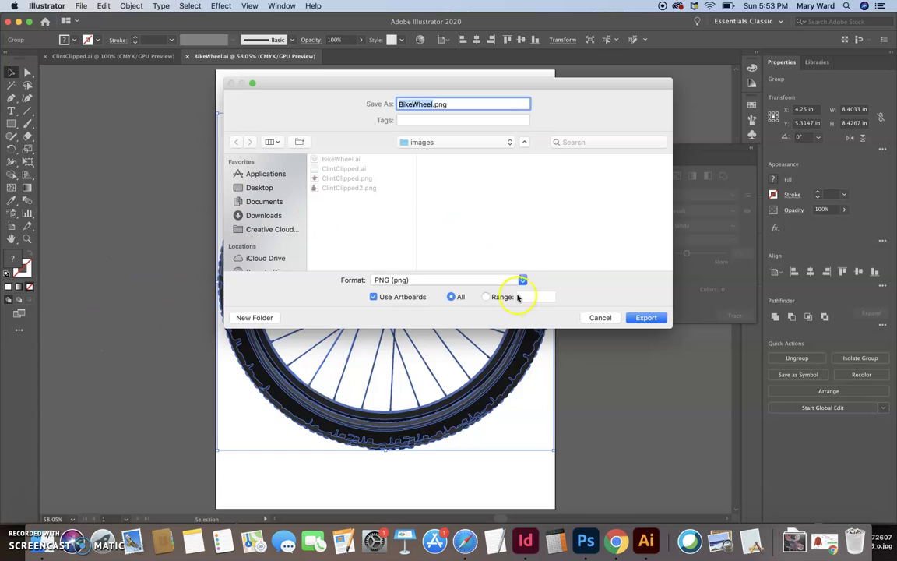
left_click(646, 318)
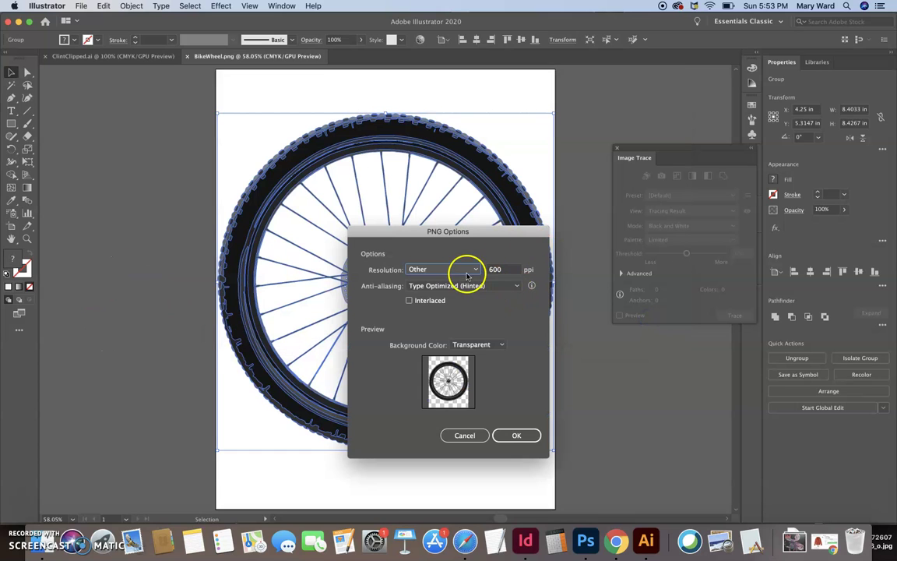
left_click(517, 437)
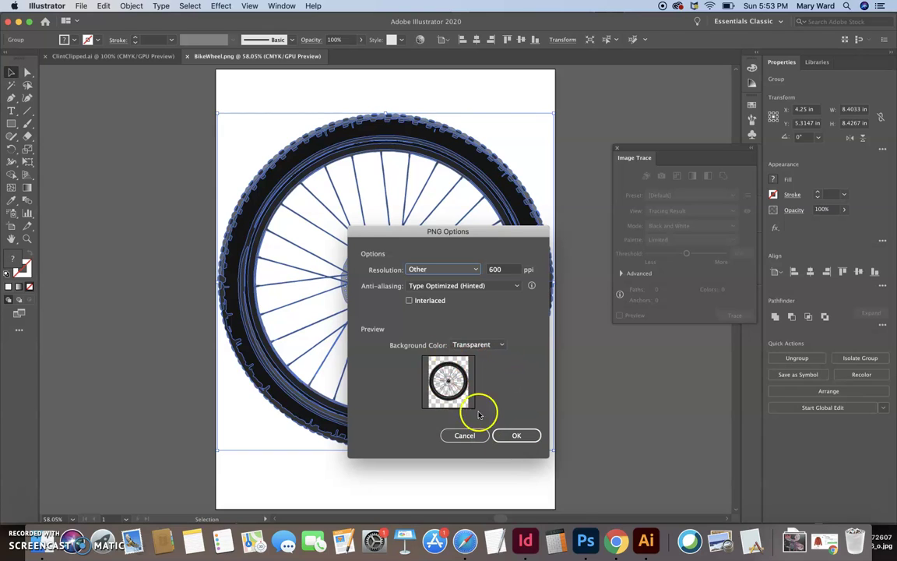
left_click(519, 437)
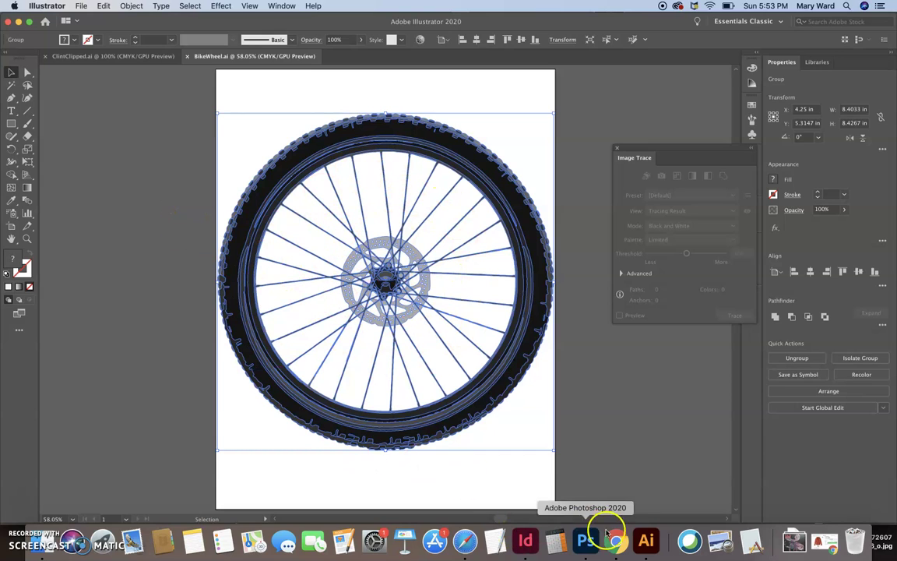
Step: In the InDesign poster, zoom into the bottom band and slide the pine forest photo left
left_click(524, 540)
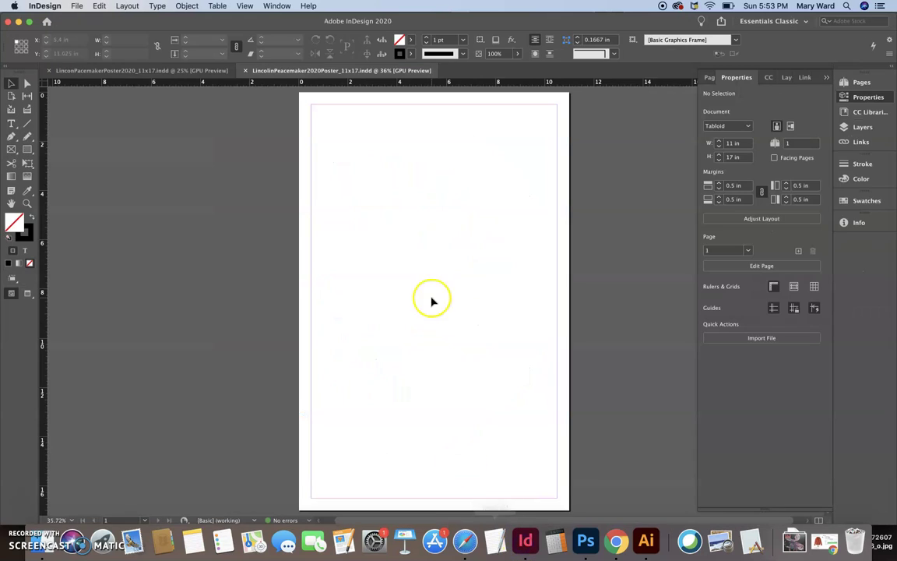
left_click(170, 74)
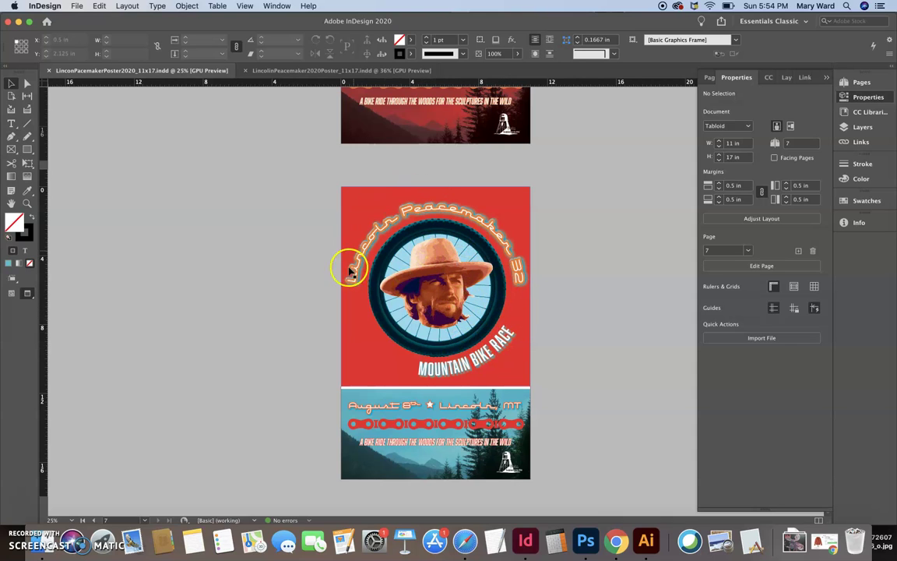
left_click(455, 476)
key("super+equal")
key("super+equal")
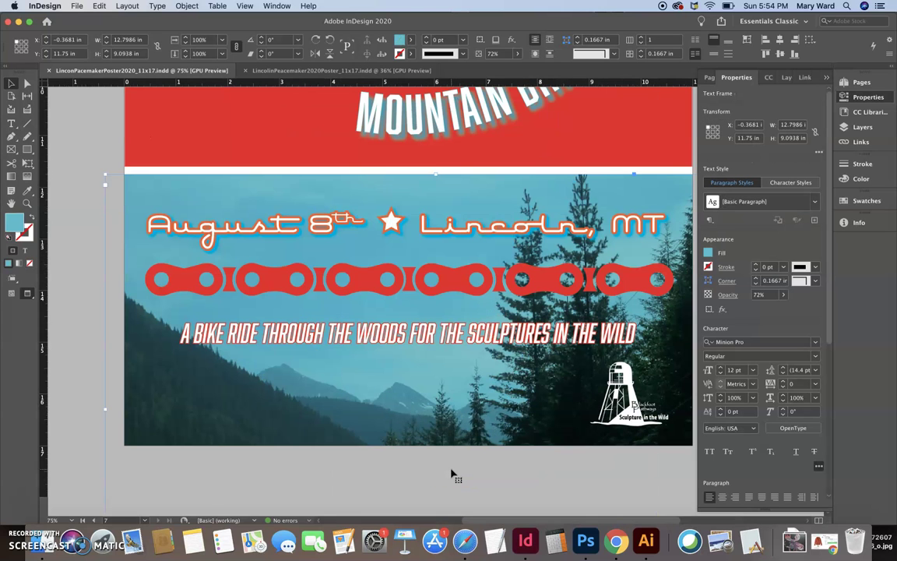
left_click(85, 345)
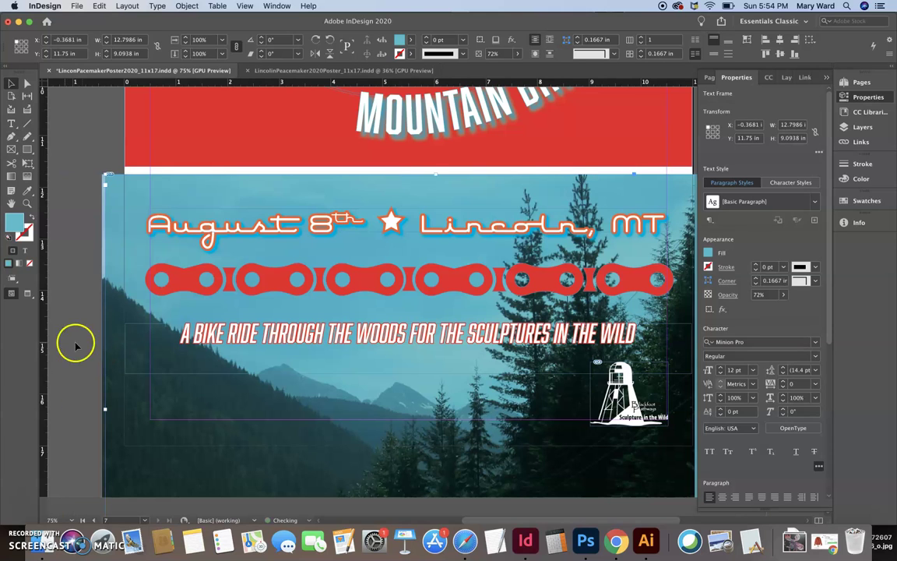
left_click_drag(103, 326, 150, 326)
Step: In a new Safari tab, run a Google search for 'pine forest'
left_click(466, 541)
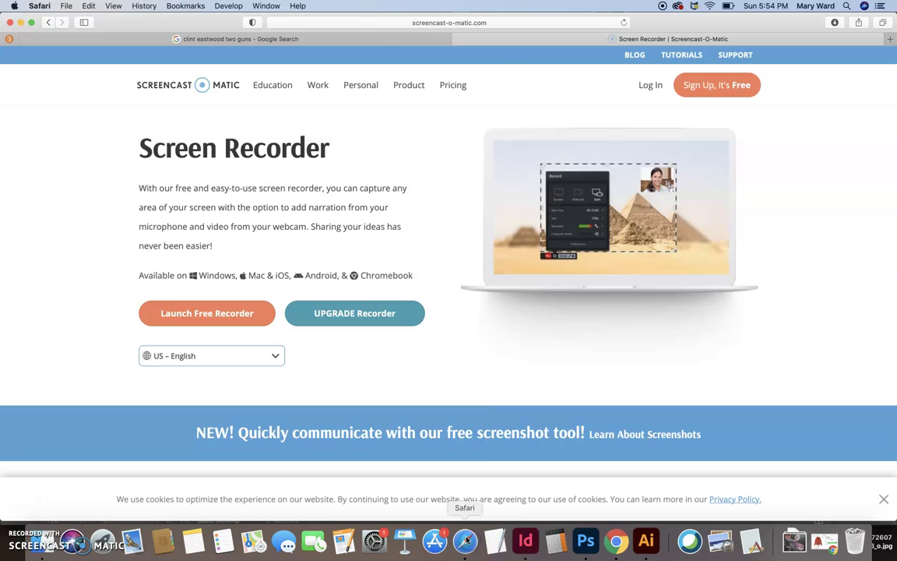
left_click(892, 41)
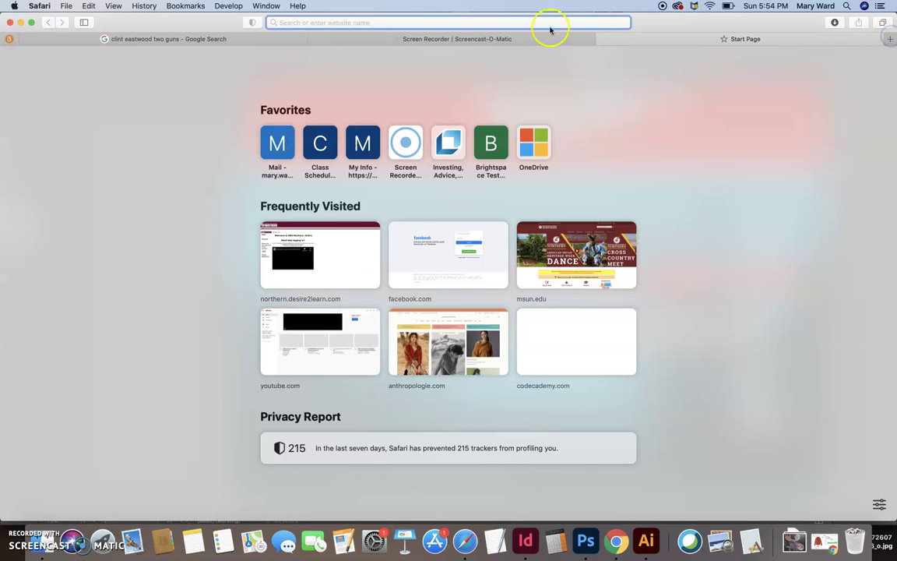
type("forestgarden.co.uk")
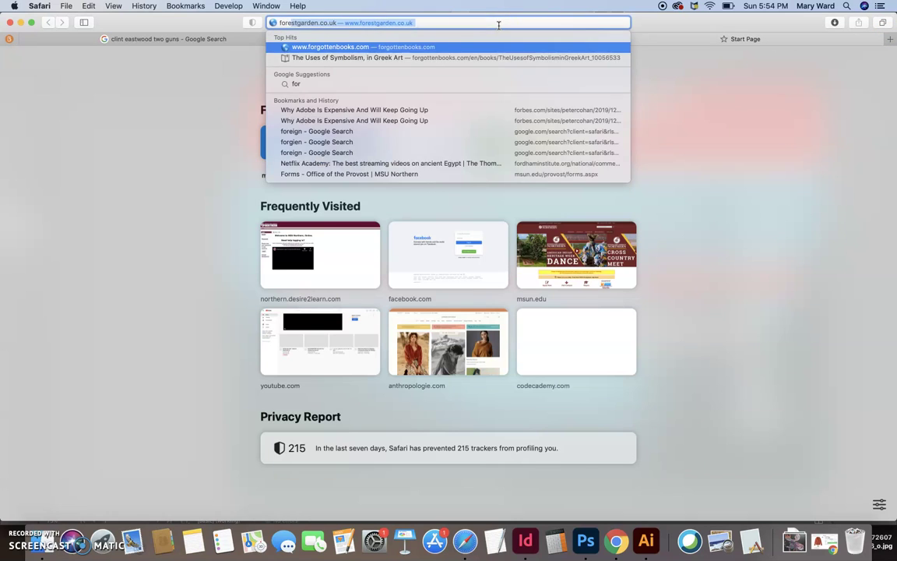
key("Return")
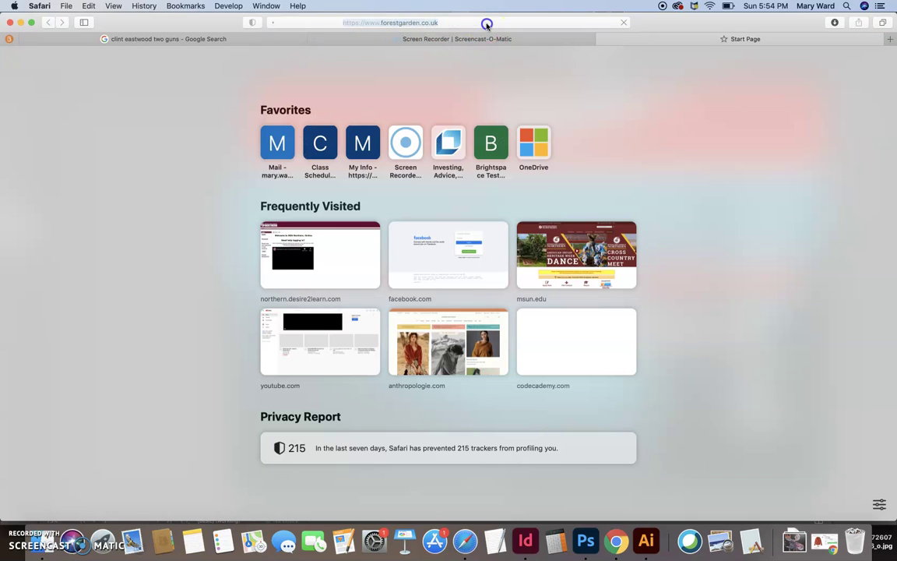
left_click(485, 22)
type("forest")
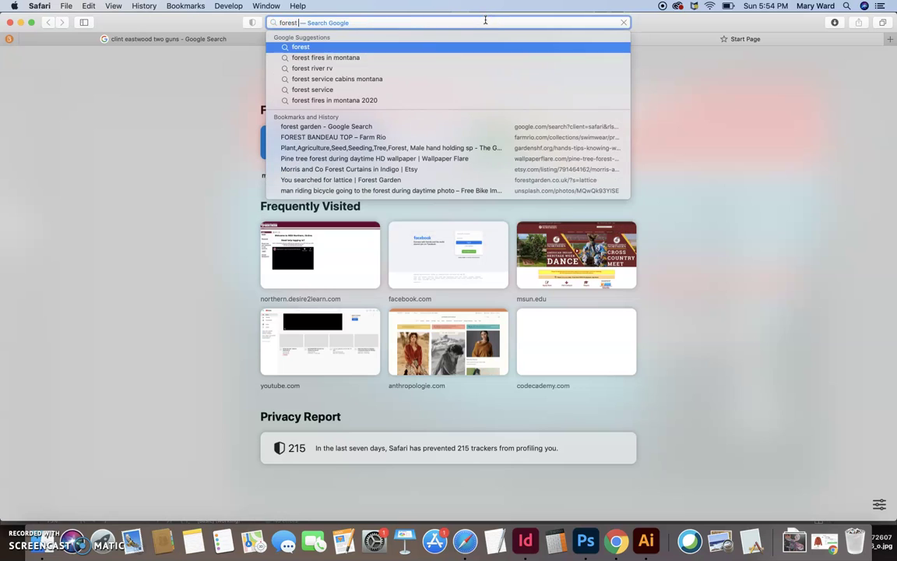
key("Return")
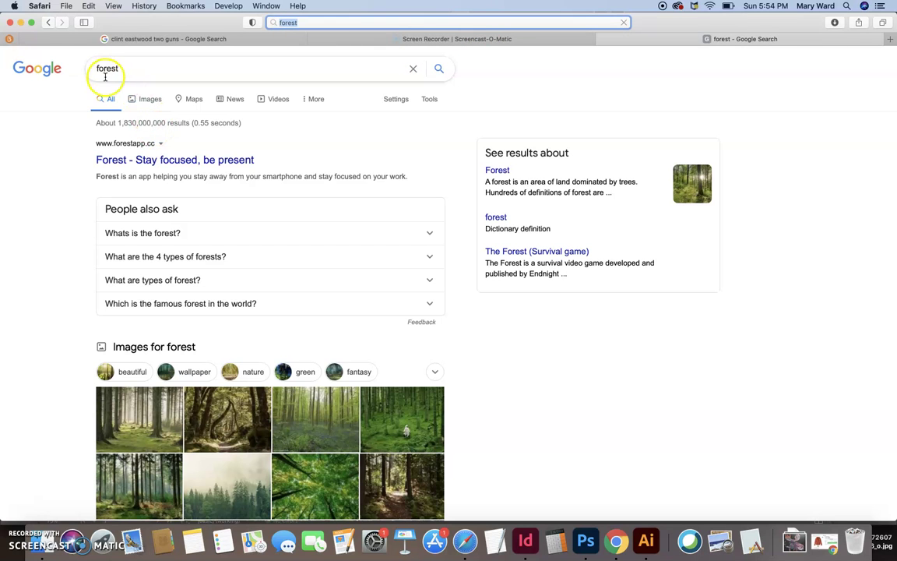
left_click(97, 69)
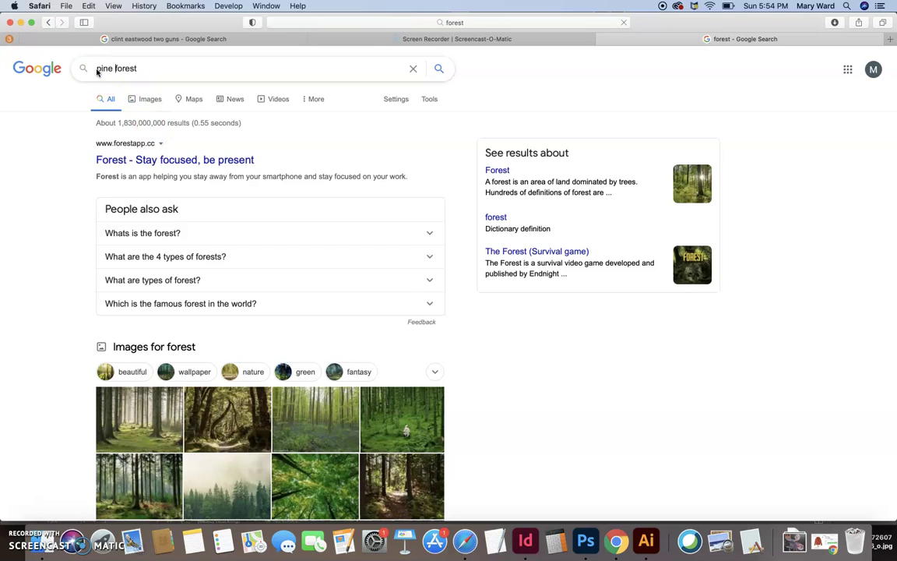
key("Return")
Step: Filter the image results to Large and preview the foggy pine forest photo
left_click(148, 104)
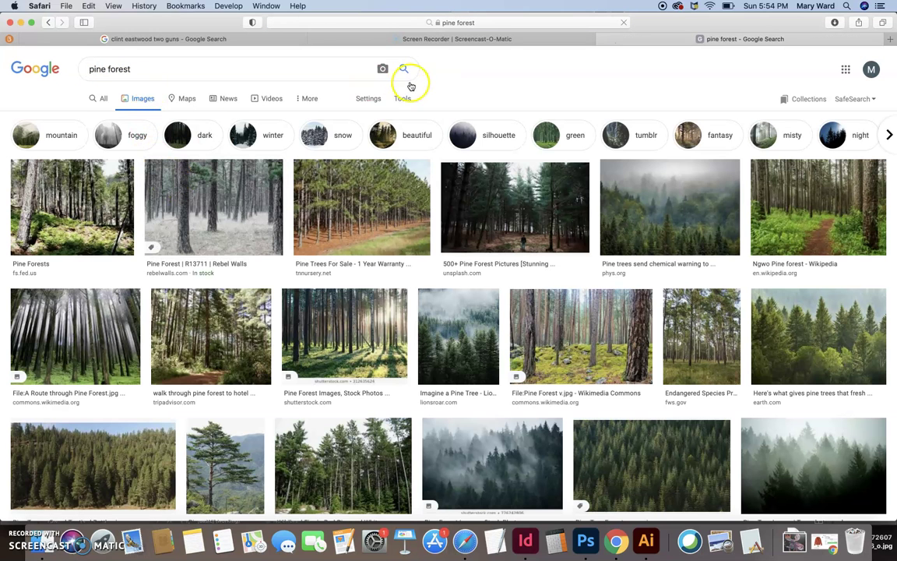
left_click(404, 99)
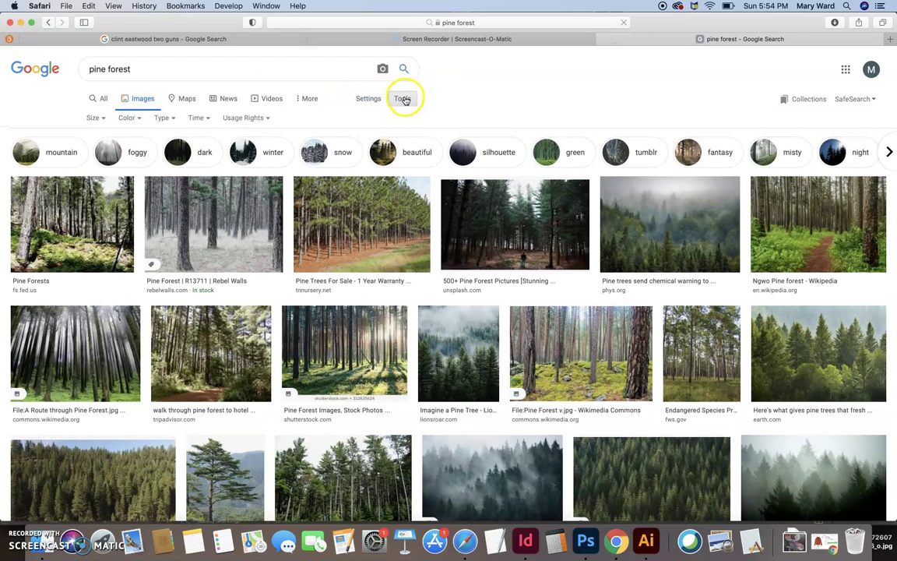
left_click(93, 118)
left_click(97, 149)
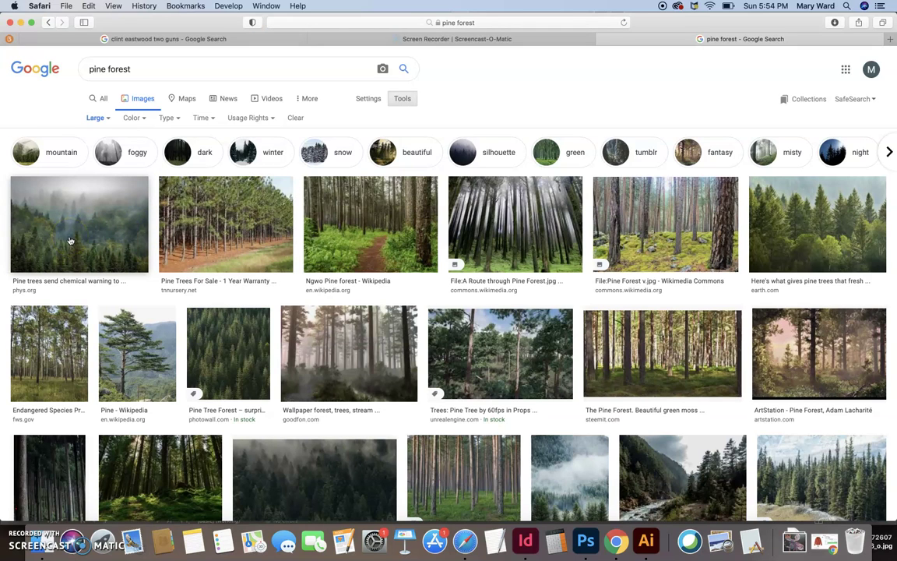
left_click(101, 248)
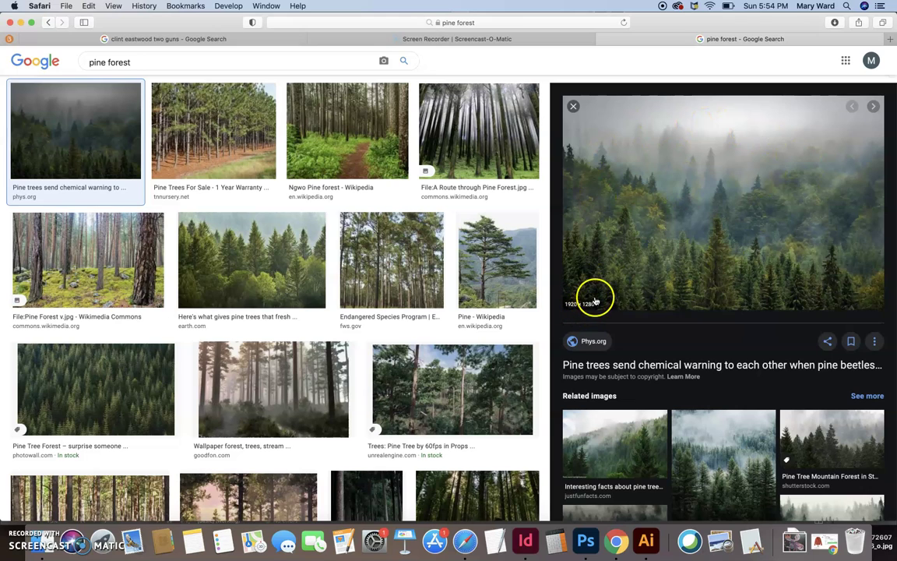
Step: Save the full-size foggy pine forest photo as pineForest in Desktop > poster > images
right_click(613, 284)
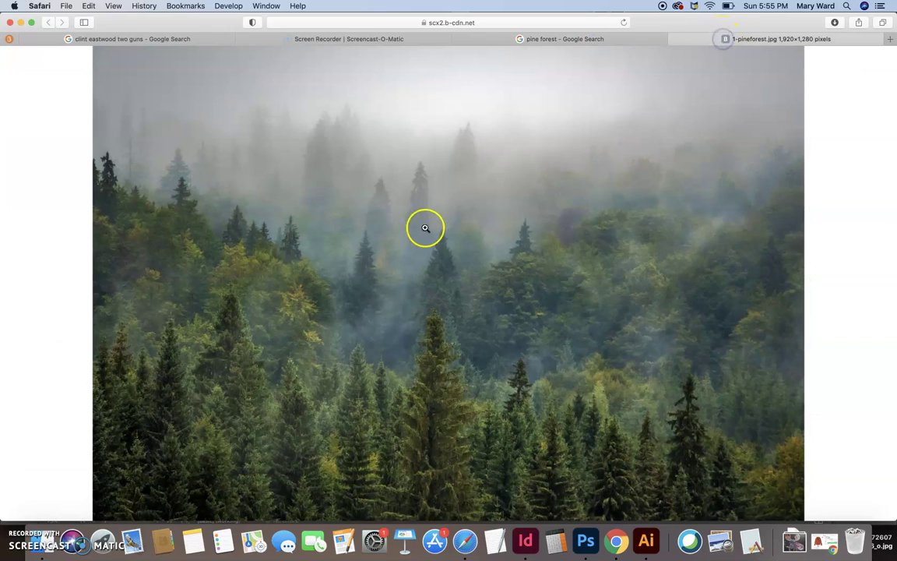
right_click(426, 238)
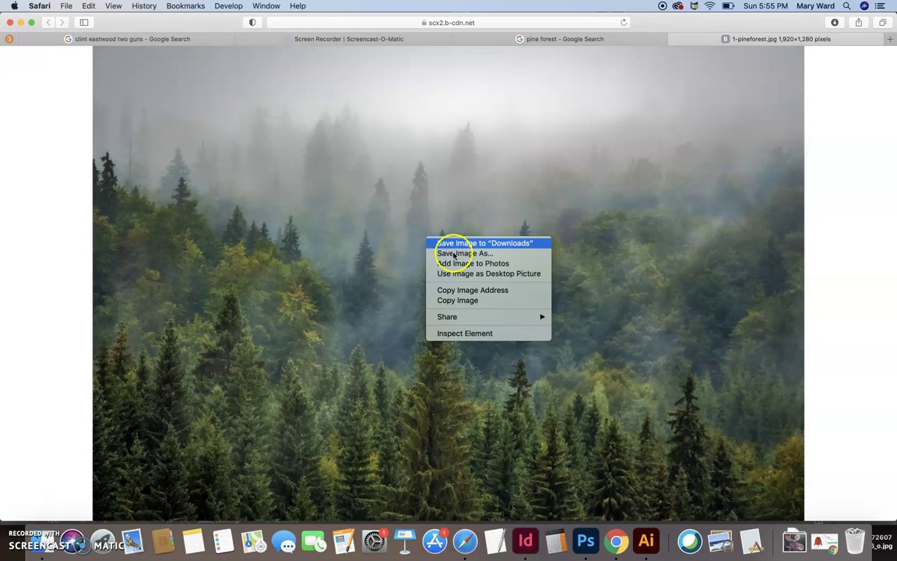
left_click(448, 254)
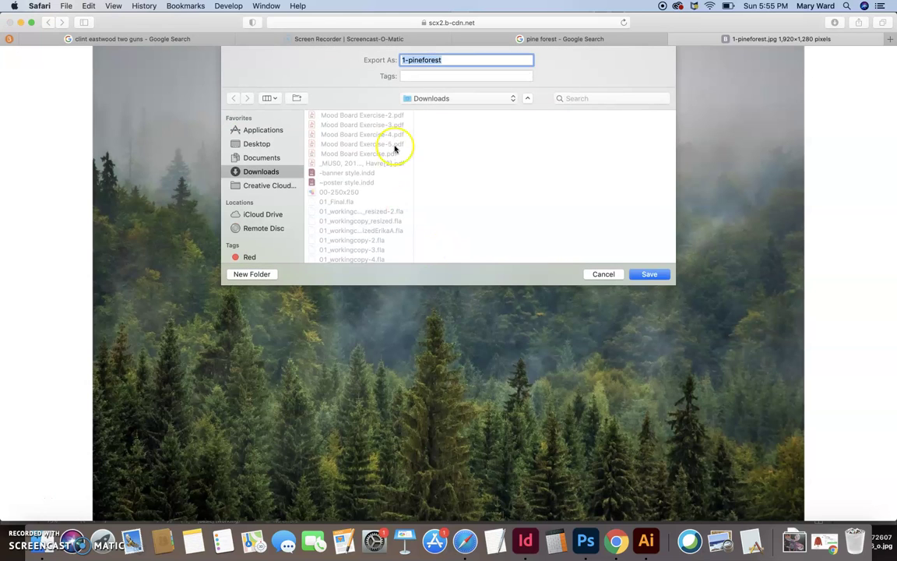
left_click(258, 144)
scroll(365, 206, "down", 10)
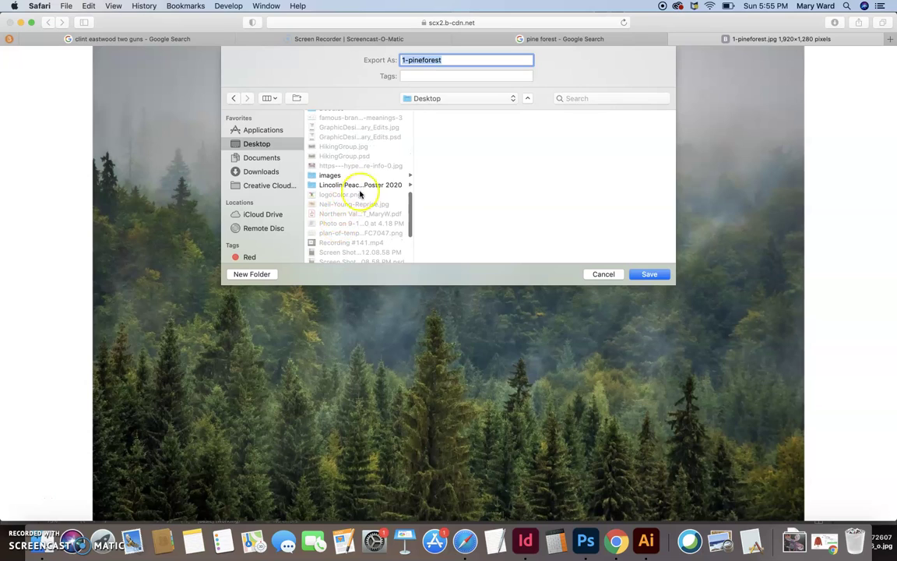
left_click(366, 186)
left_click(439, 125)
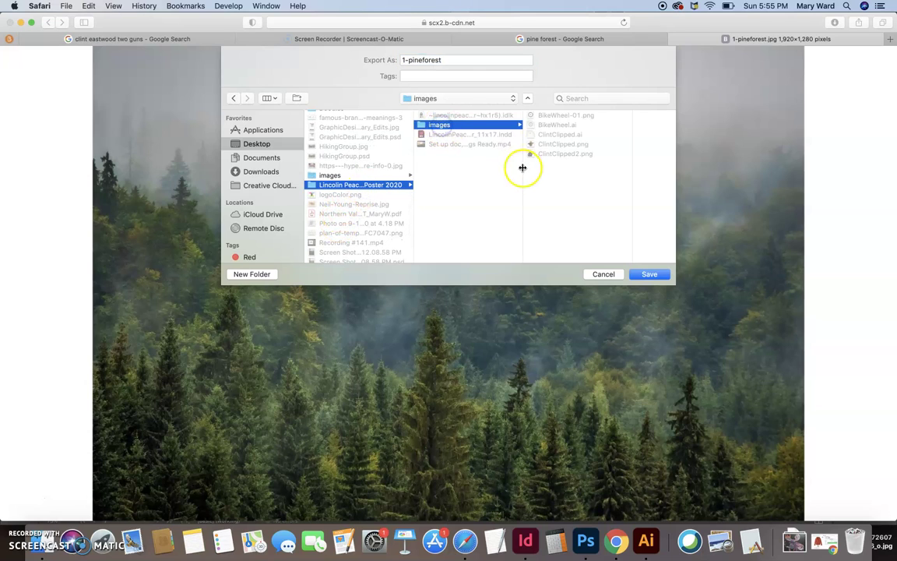
left_click(450, 60)
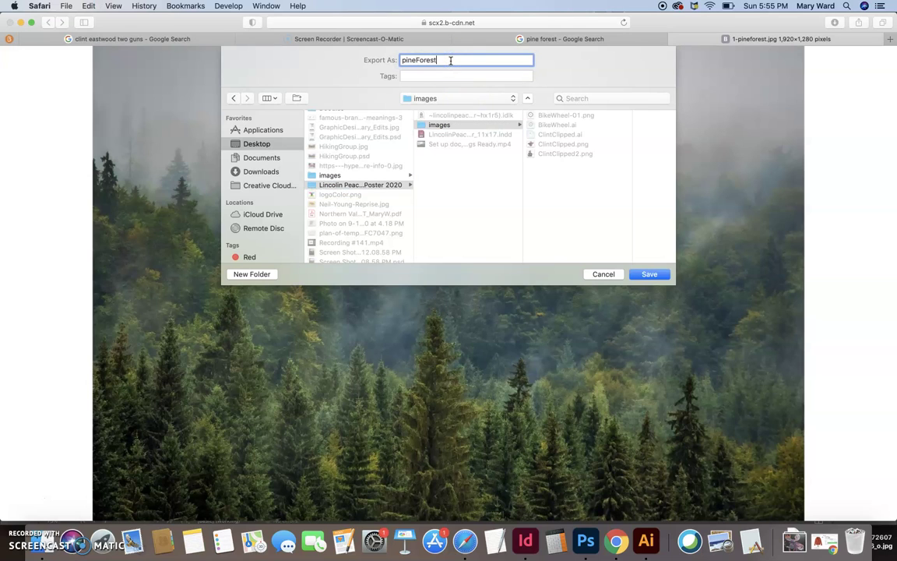
key("Return")
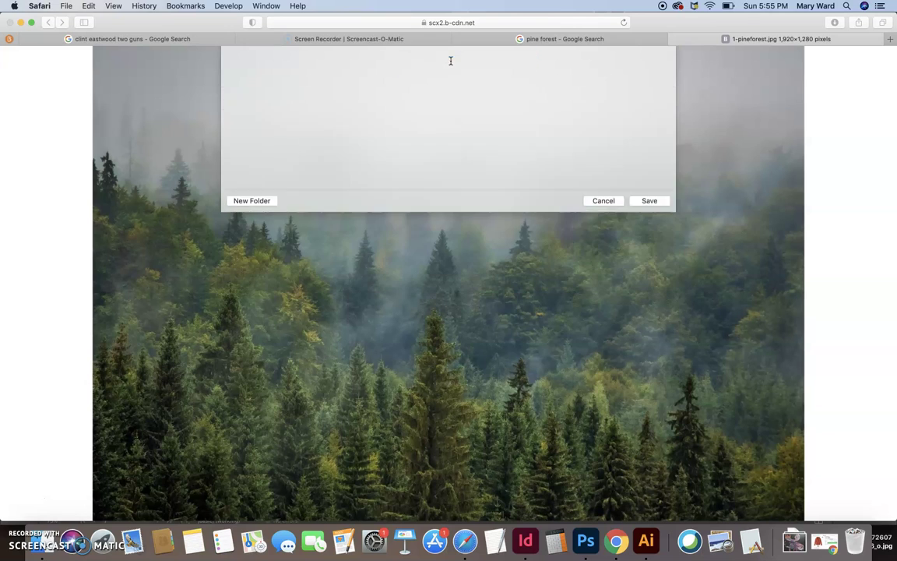
Step: Go back to the pine forest results and preview the Earth.com pine trees image
left_click(531, 38)
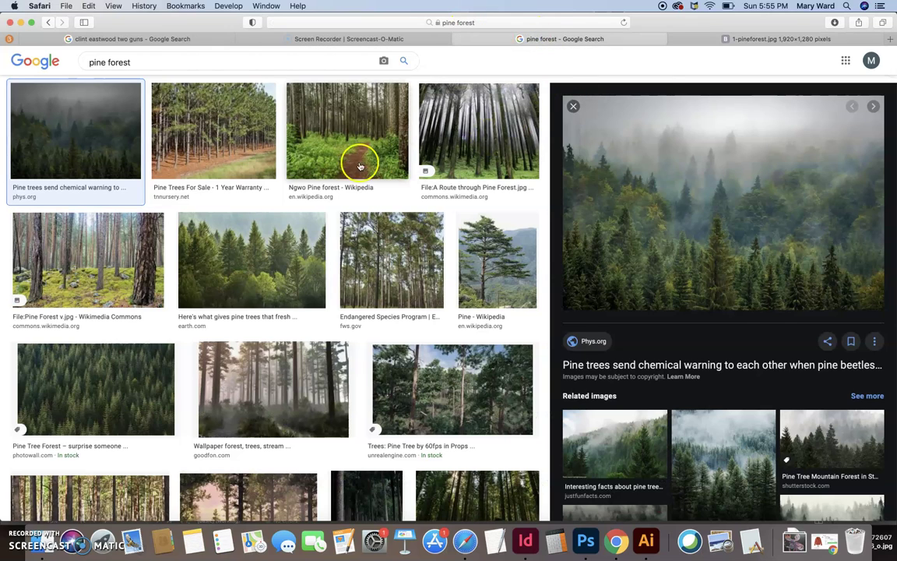
scroll(356, 161, "up", 3)
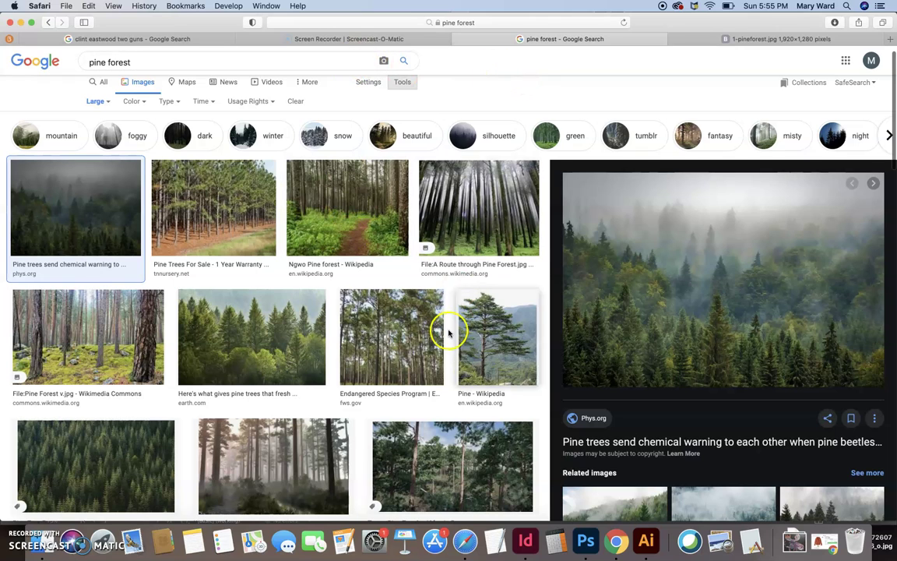
scroll(445, 330, "down", 3)
key("Right")
key("Right")
key("Right")
key("Right")
key("Right")
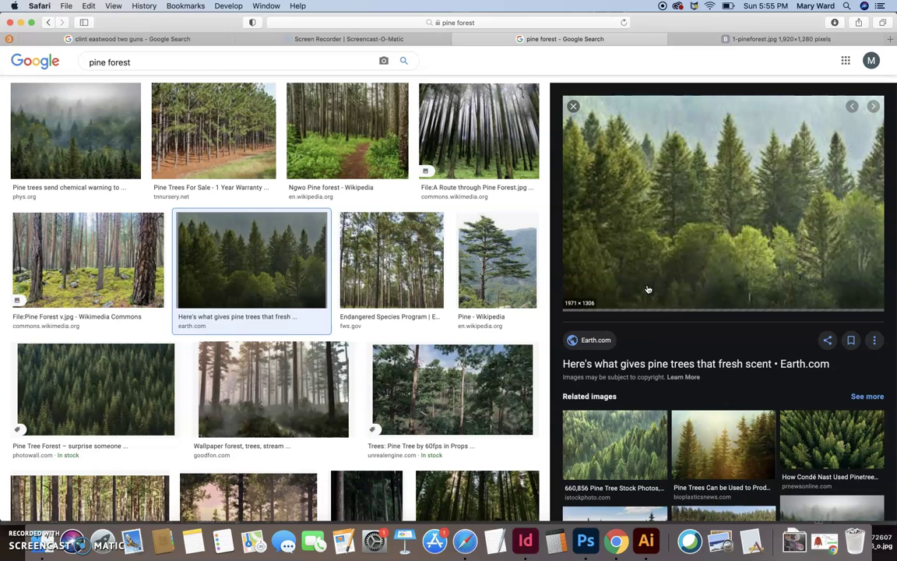
Step: Save the full-size forest photo again as pineForest2 in the poster's images folder
right_click(655, 278)
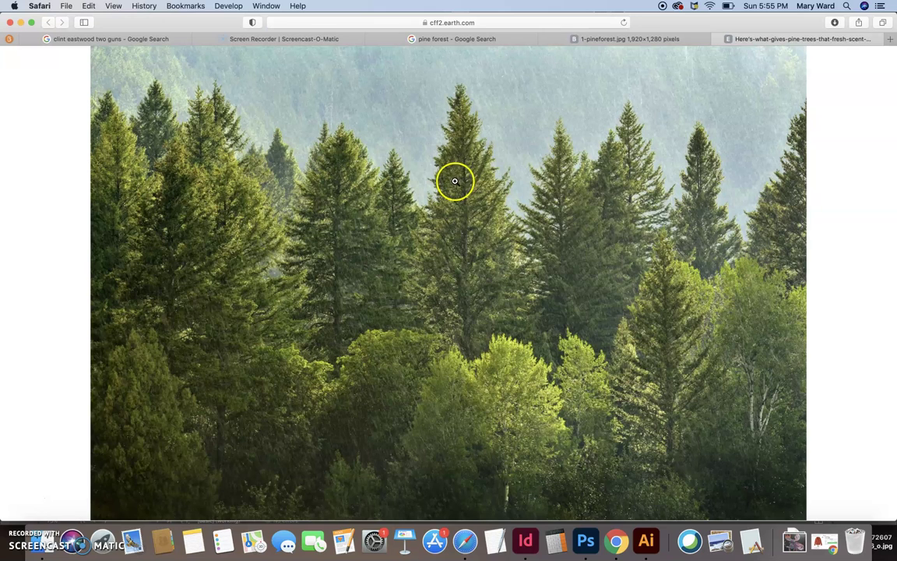
right_click(454, 182)
left_click(488, 207)
left_click(484, 200)
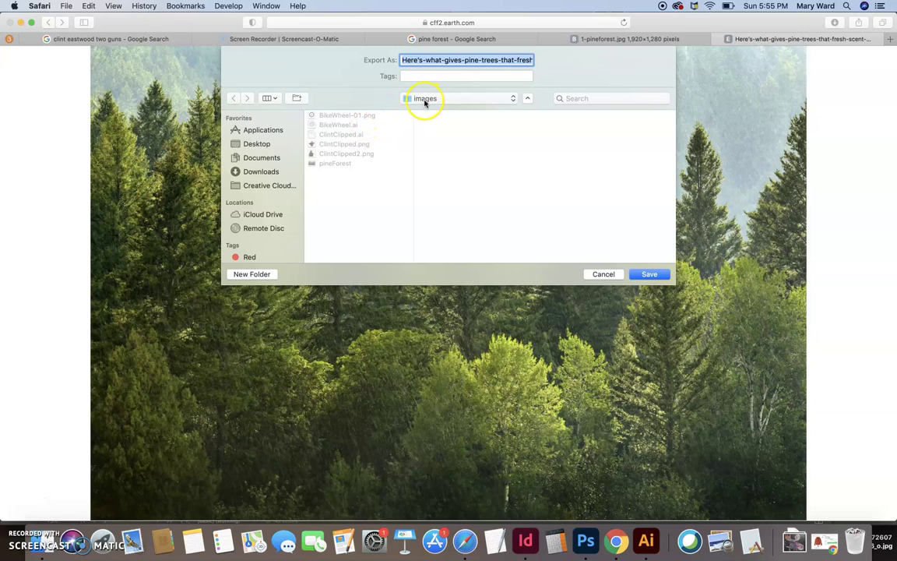
type("Forest2")
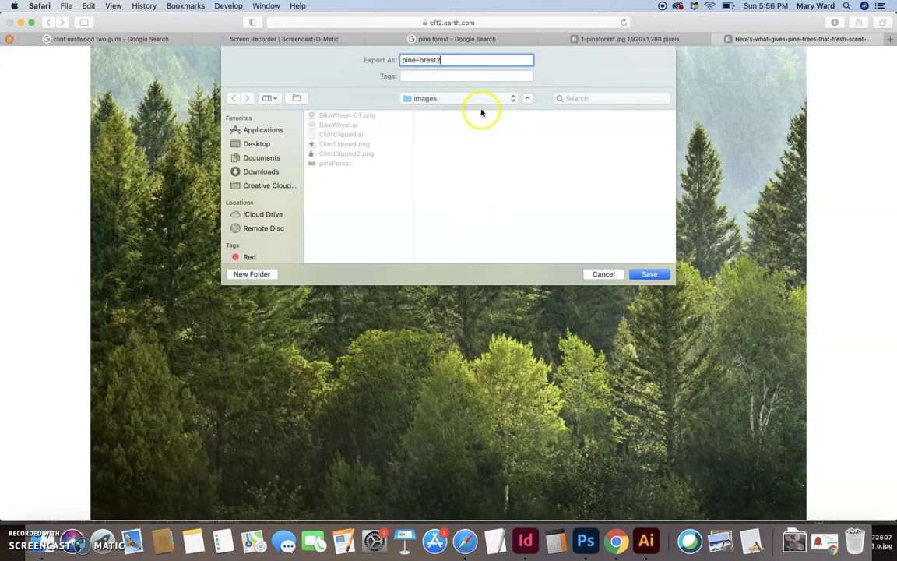
left_click(645, 274)
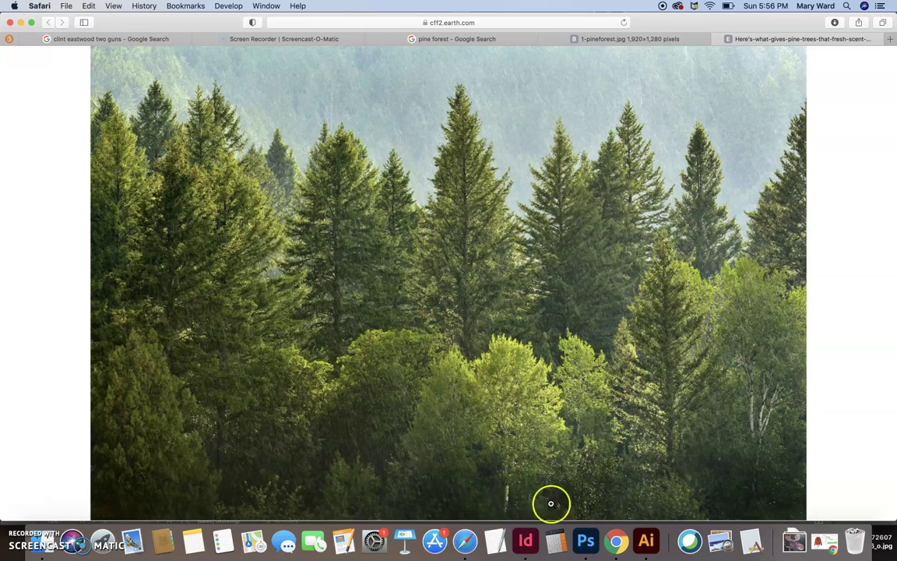
Step: In the blank tabloid poster document, draw a rectangle from the page's top-left corner
left_click(528, 542)
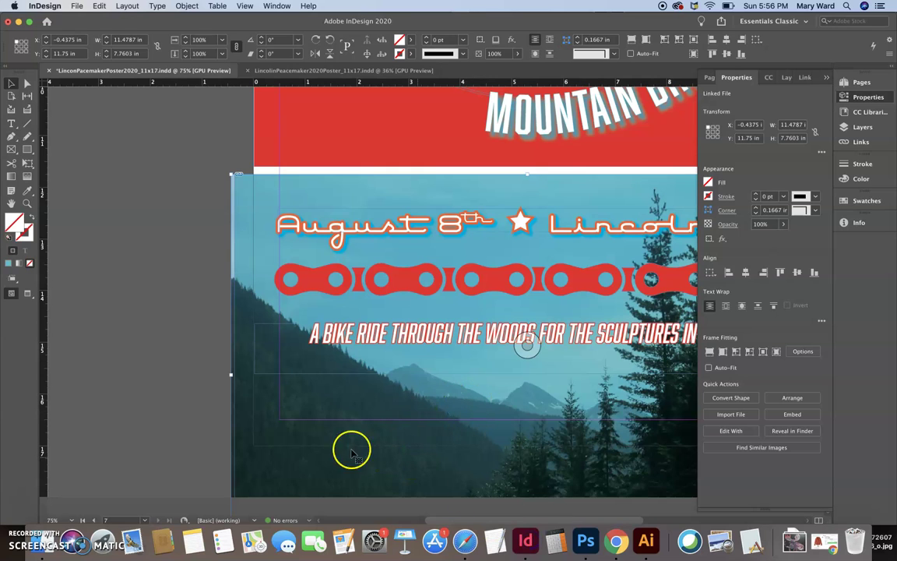
left_click(282, 71)
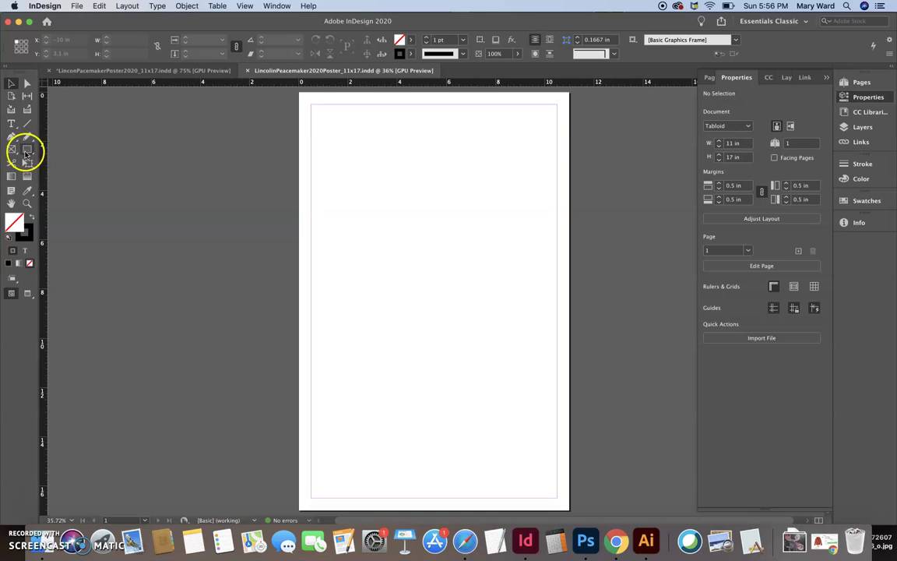
left_click(26, 151)
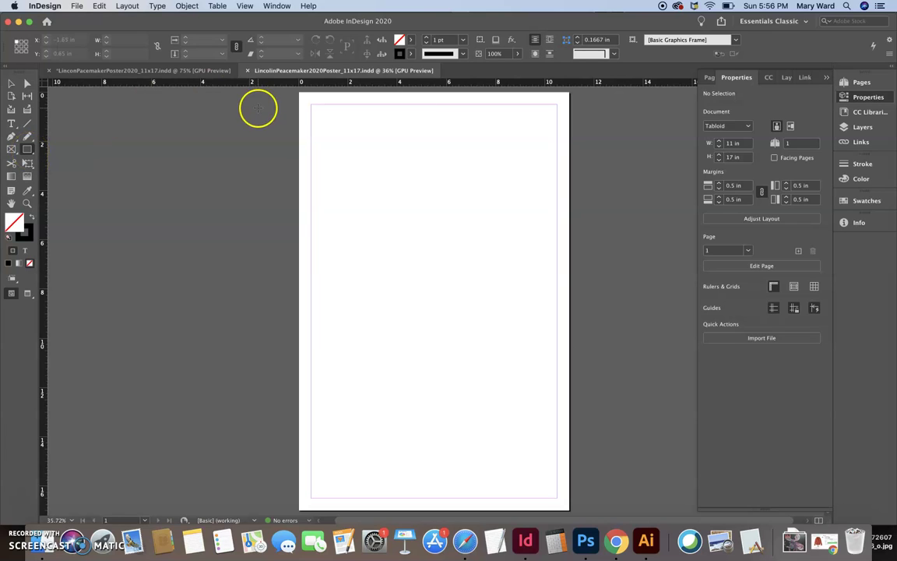
left_click_drag(300, 93, 568, 367)
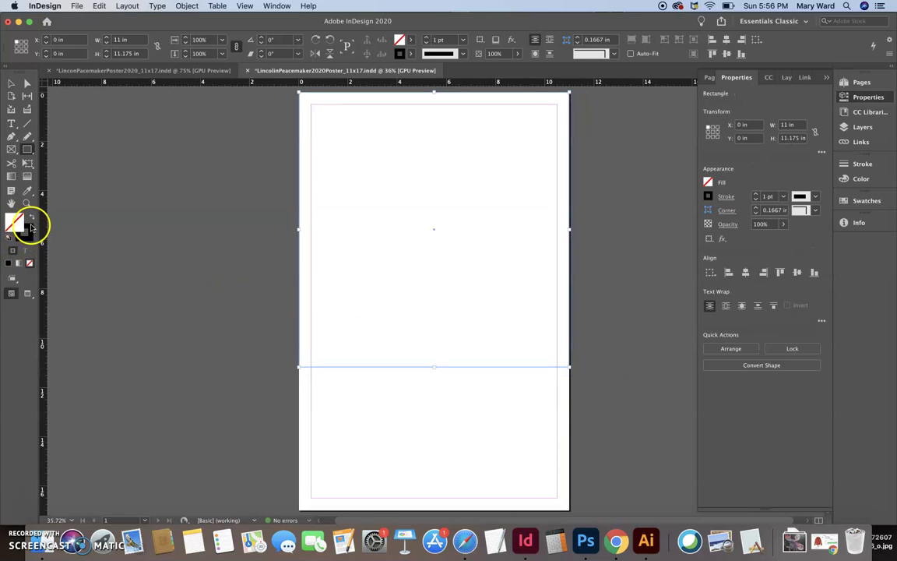
Step: Give the rectangle no stroke and a pure red fill from the Color Picker
left_click(24, 231)
left_click(29, 262)
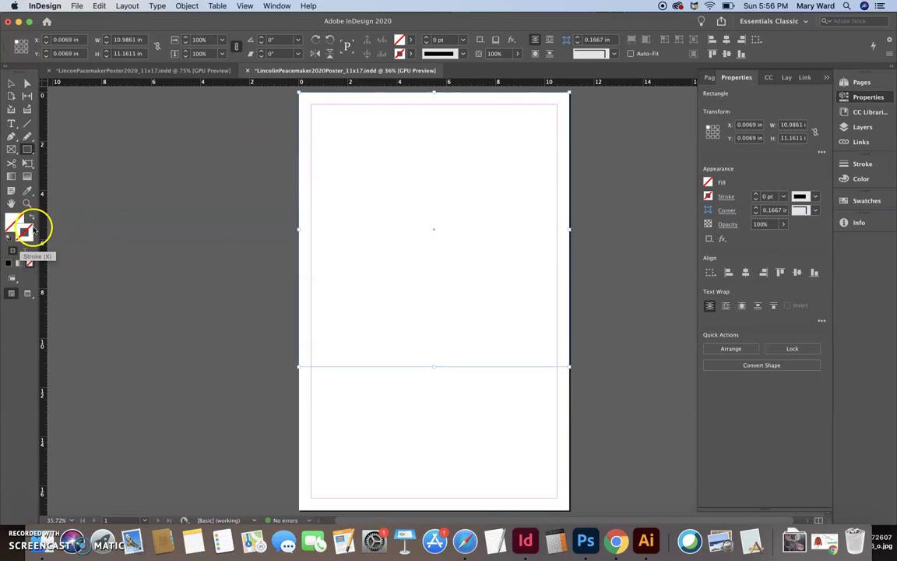
left_click(33, 223)
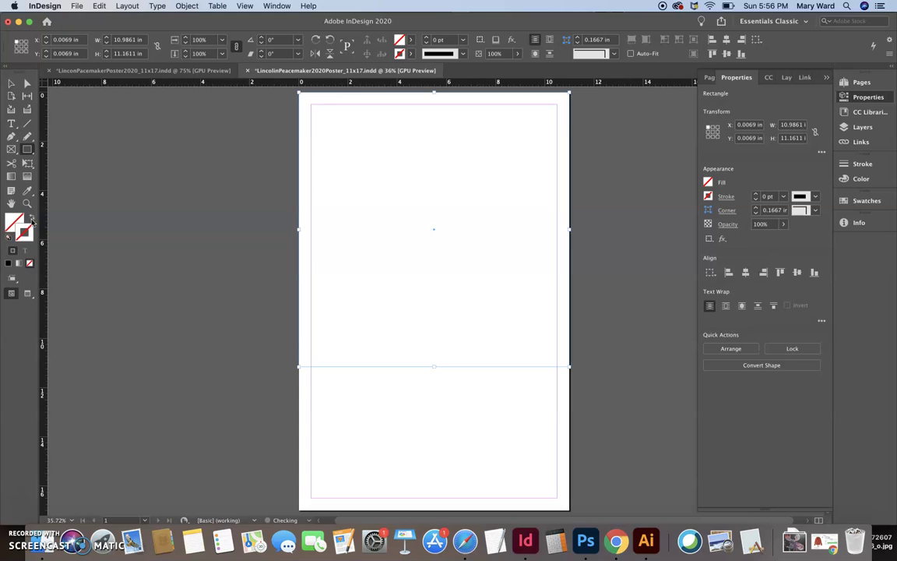
left_click(29, 231)
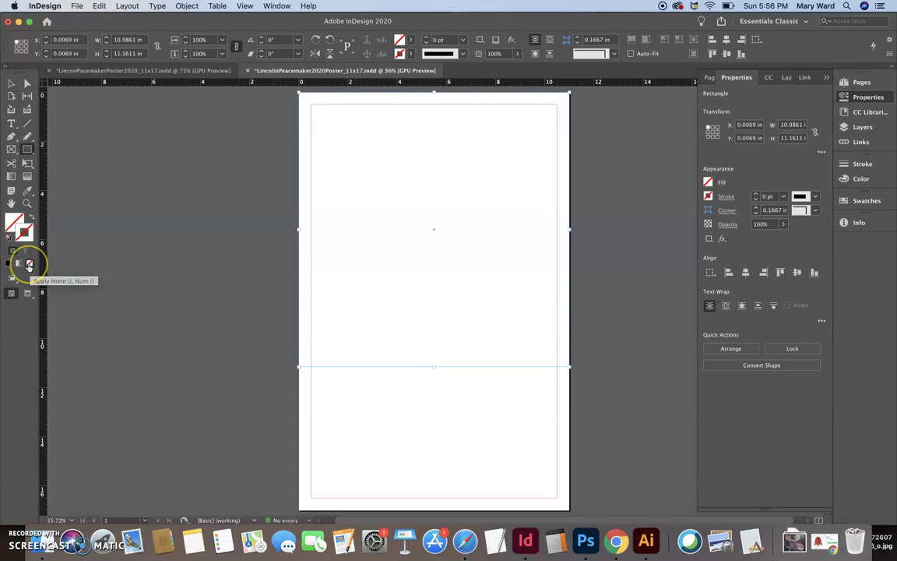
left_click(11, 223)
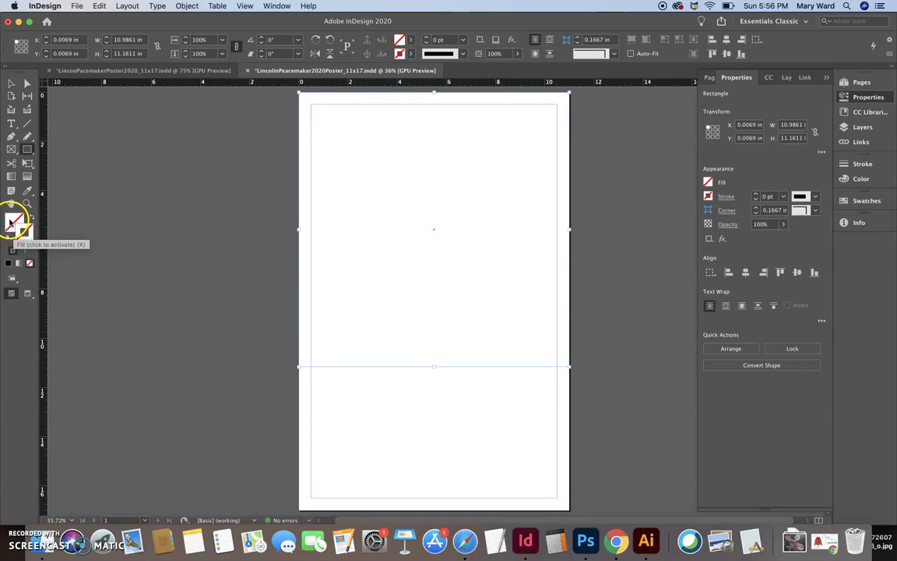
double_click(13, 225)
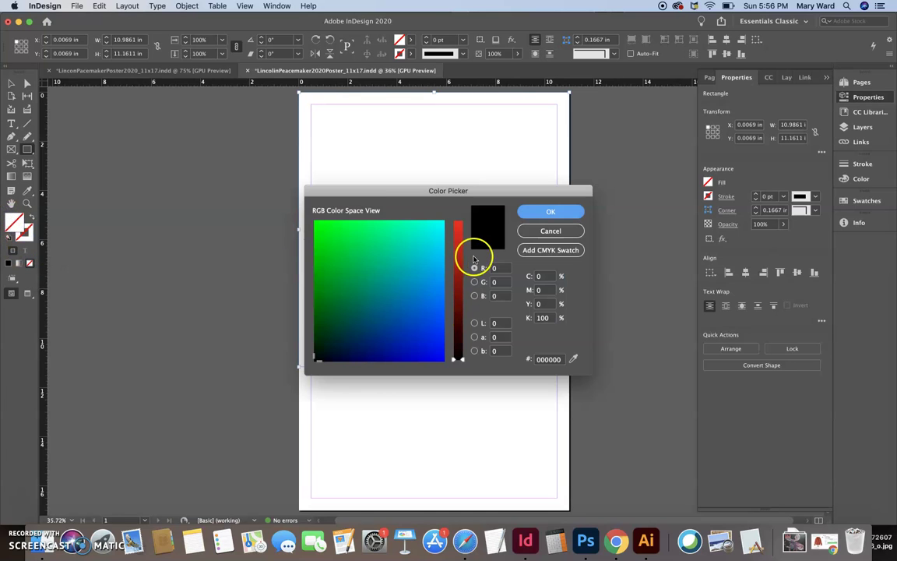
left_click(457, 225)
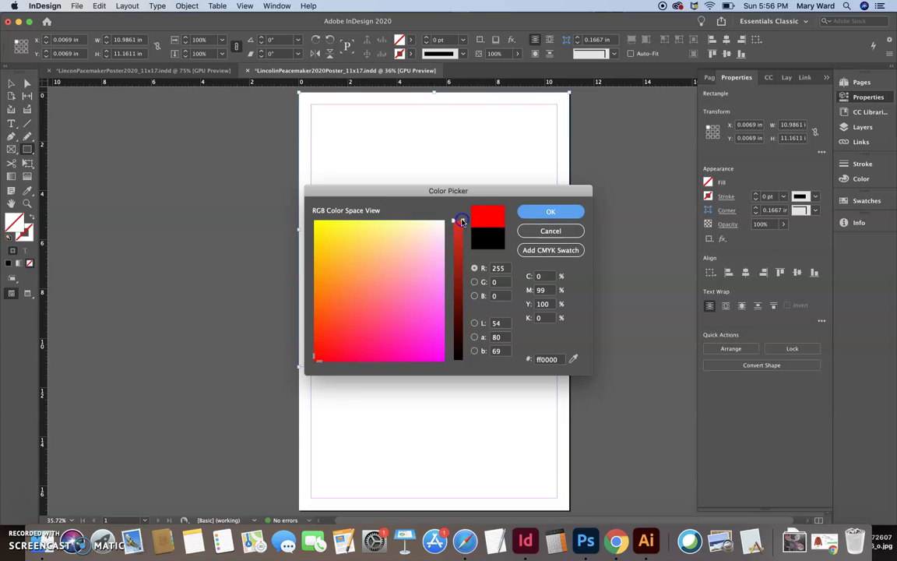
left_click(534, 206)
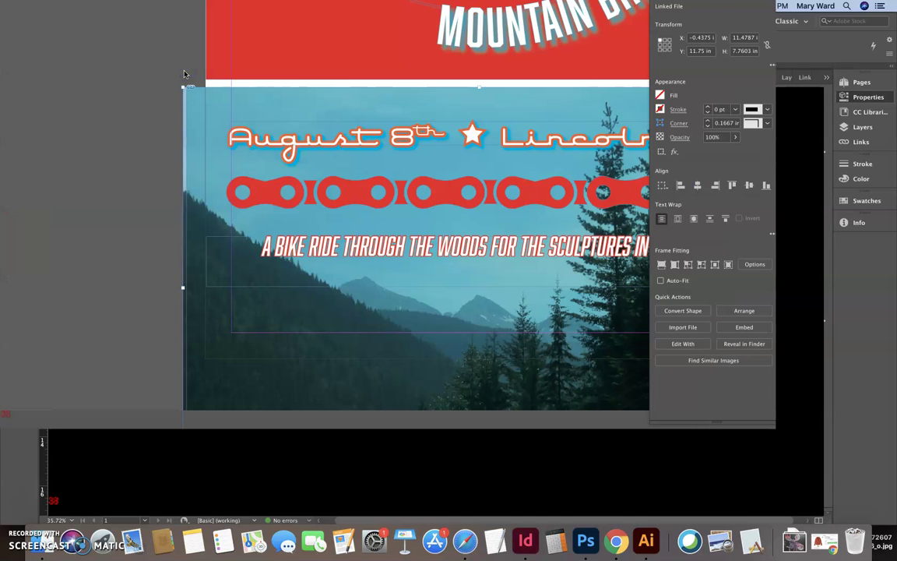
Step: Return to the poster with the red block and delete the old cowboy portrait
left_click(184, 71)
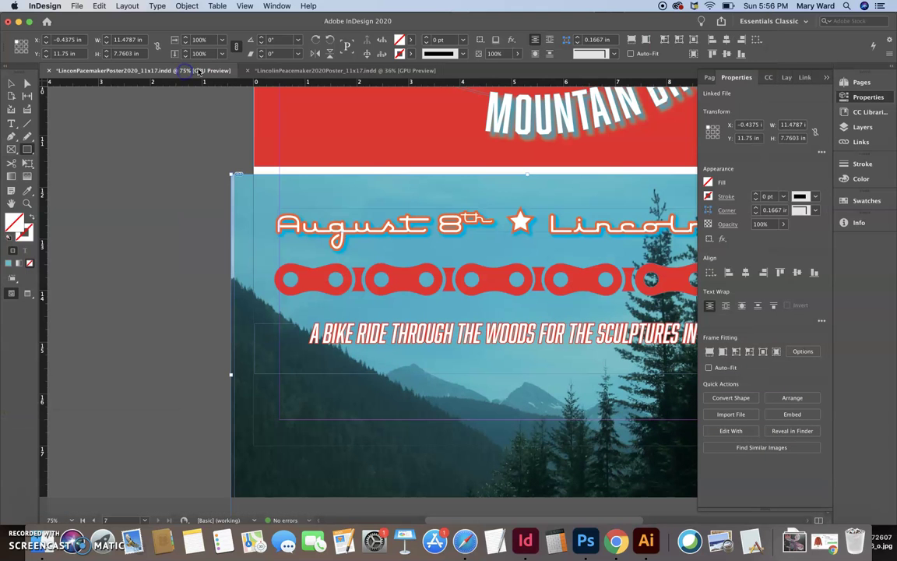
left_click(327, 70)
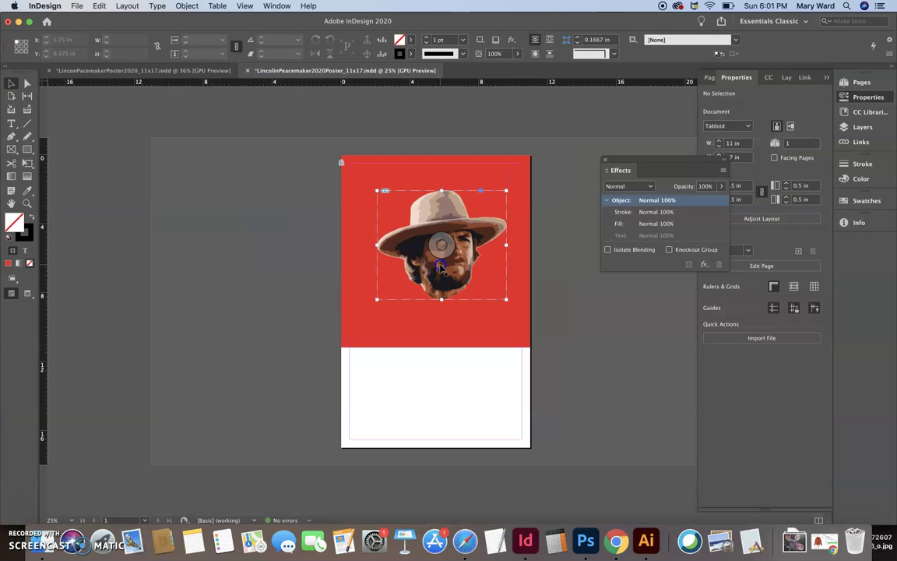
left_click(442, 266)
key("BackSpace")
left_click(261, 294)
left_click(222, 236)
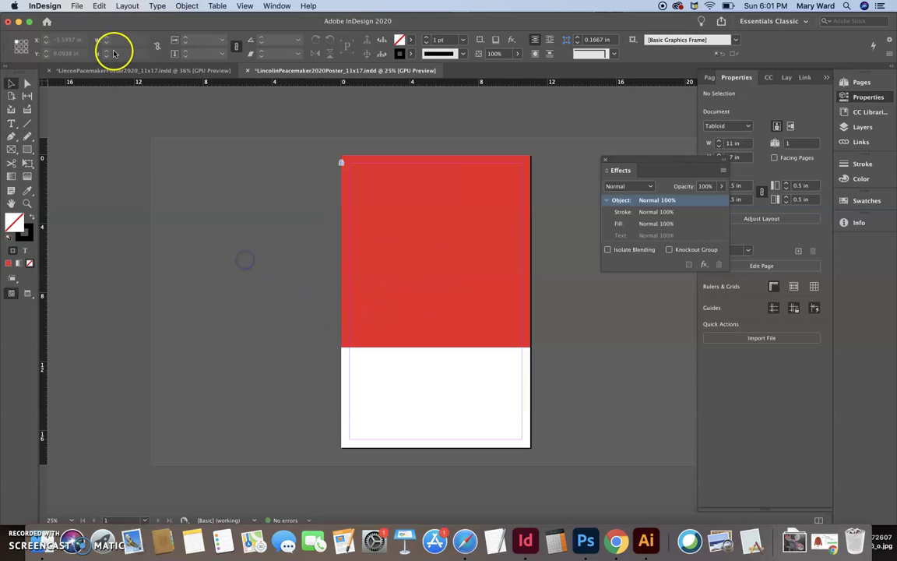
Step: Place ClintClipped.png onto the pasteboard via File > Place
left_click(78, 7)
left_click(89, 143)
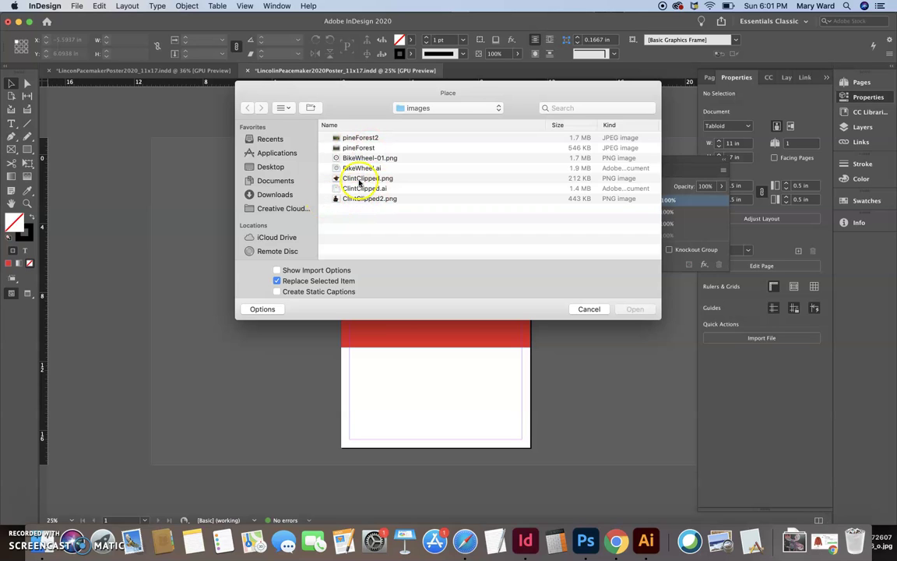
left_click(344, 178)
left_click(618, 309)
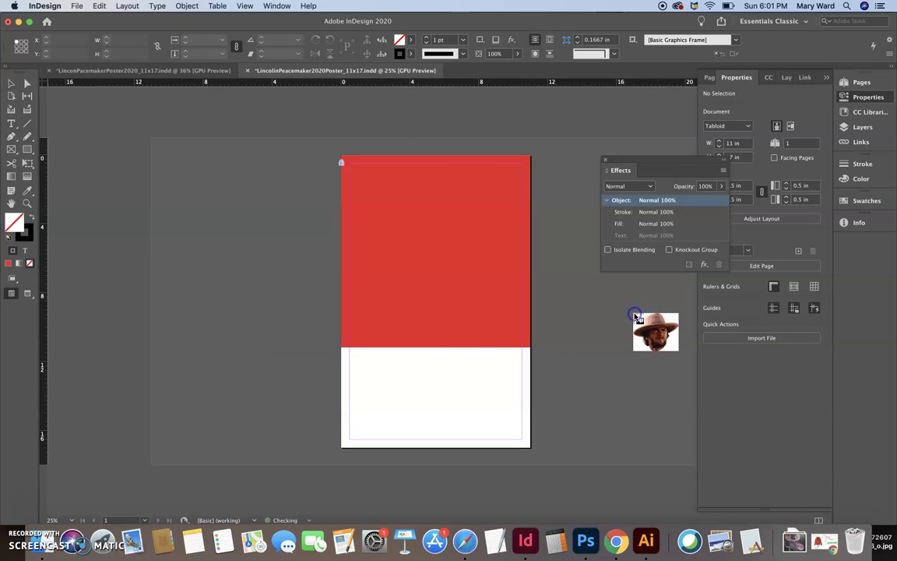
left_click(243, 195)
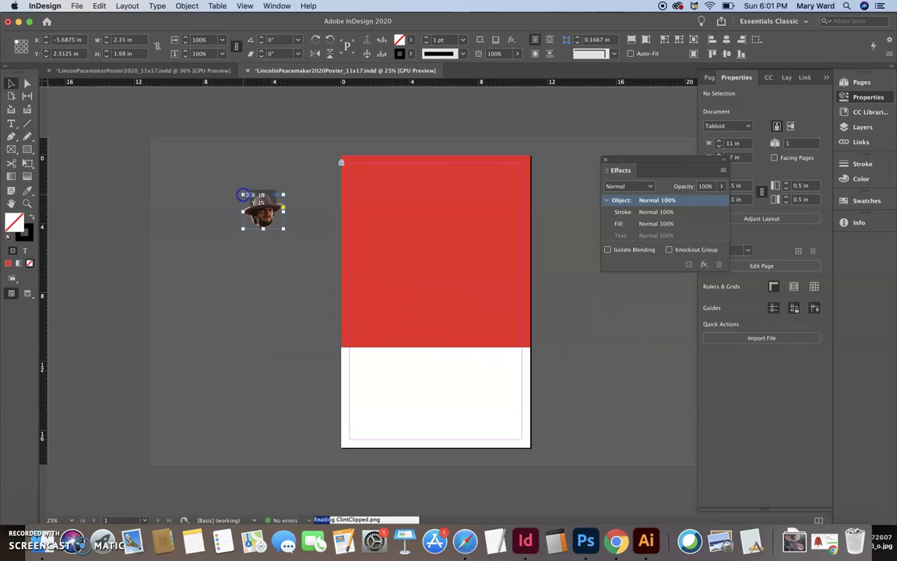
Step: Enlarge the portrait to about 7.3 by 6.2 in and move it onto the red block
left_click(28, 162)
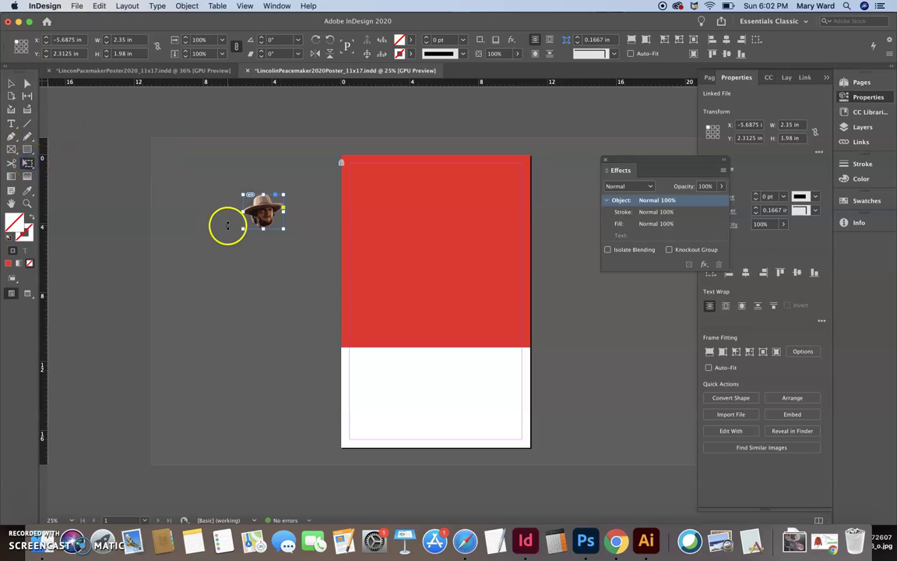
left_click_drag(284, 229, 369, 301)
left_click(10, 84)
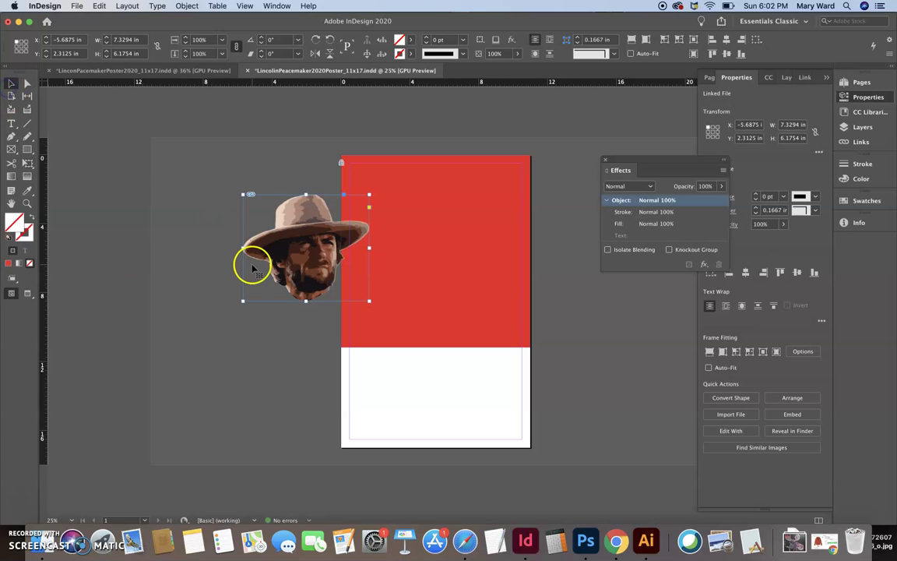
left_click_drag(253, 268, 454, 256)
left_click(589, 330)
Step: Place BikeWheel-01.png on the page and drag it over Clint's face
left_click(78, 7)
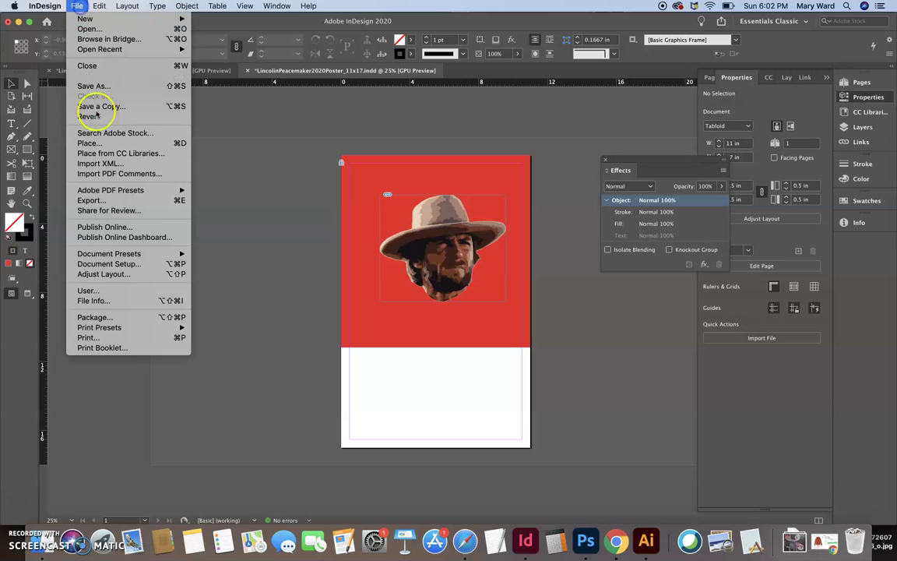
left_click(92, 142)
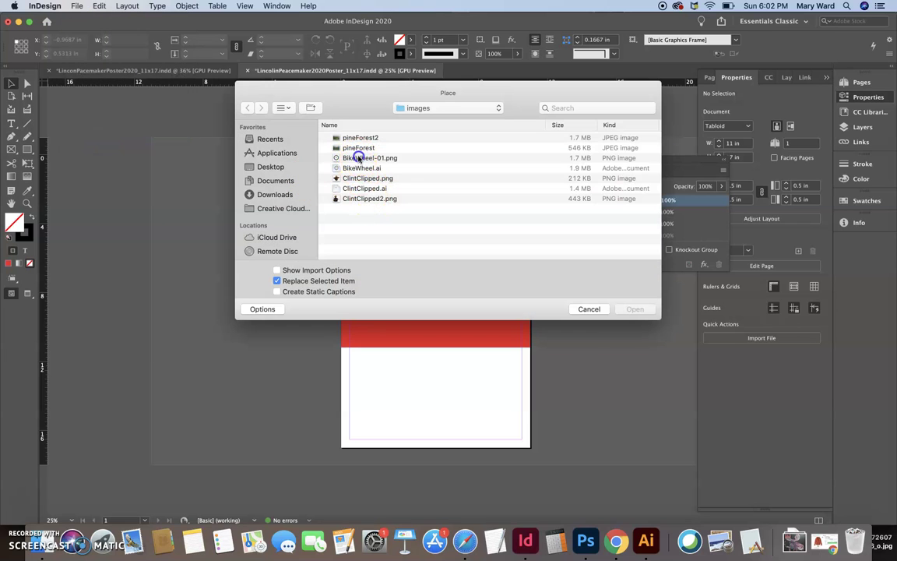
left_click(358, 158)
left_click(643, 309)
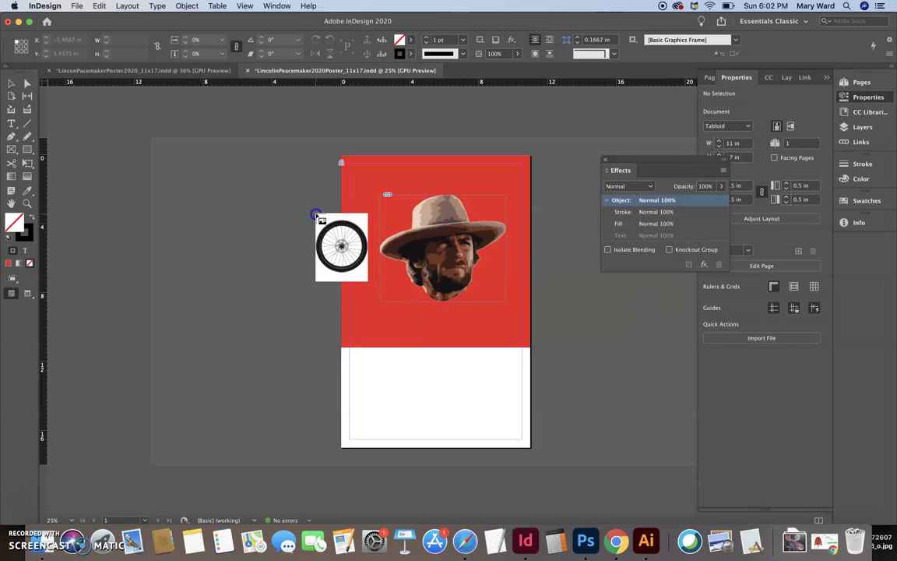
left_click(320, 215)
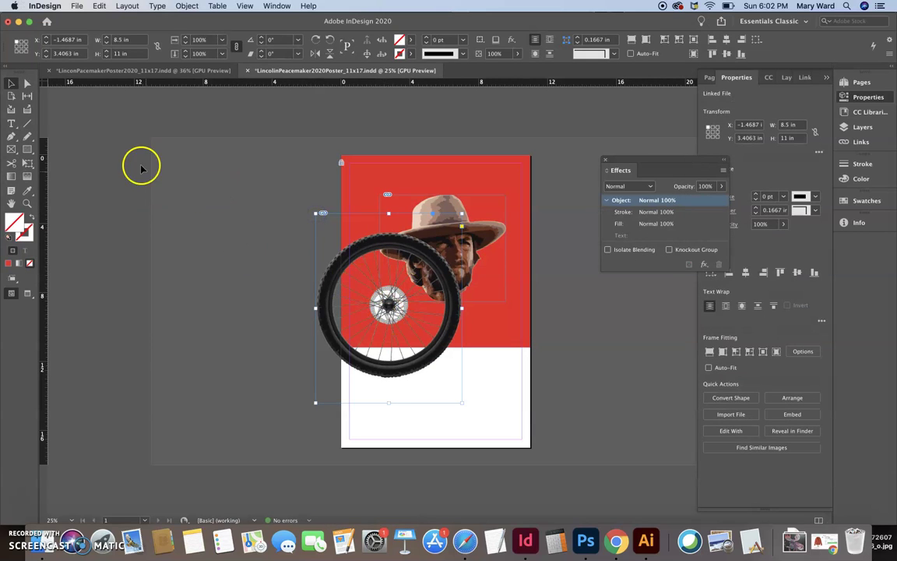
left_click_drag(340, 265, 388, 218)
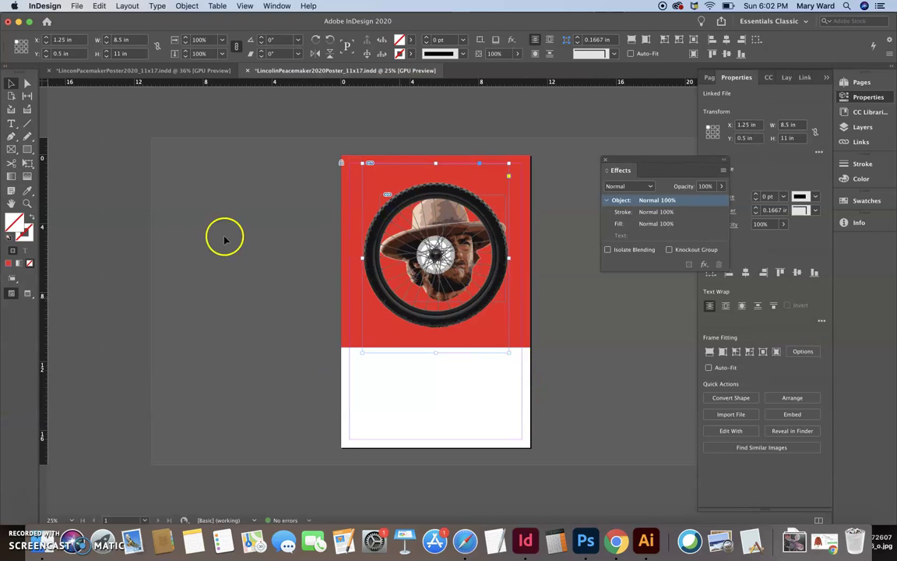
Step: Enlarge the wheel to about 9.4 by 12.2 in and shift it up-left to ring the face
left_click(26, 163)
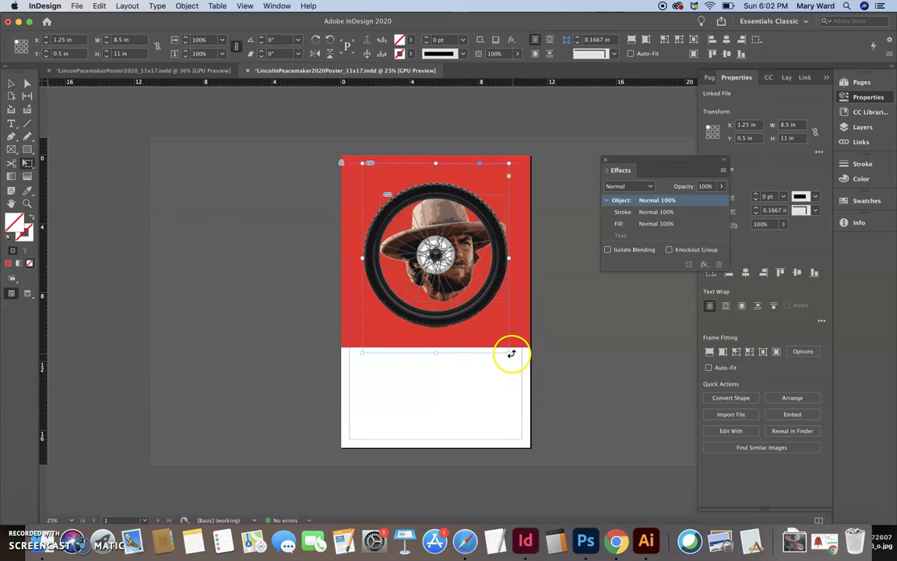
left_click_drag(509, 353, 533, 365)
left_click(26, 162)
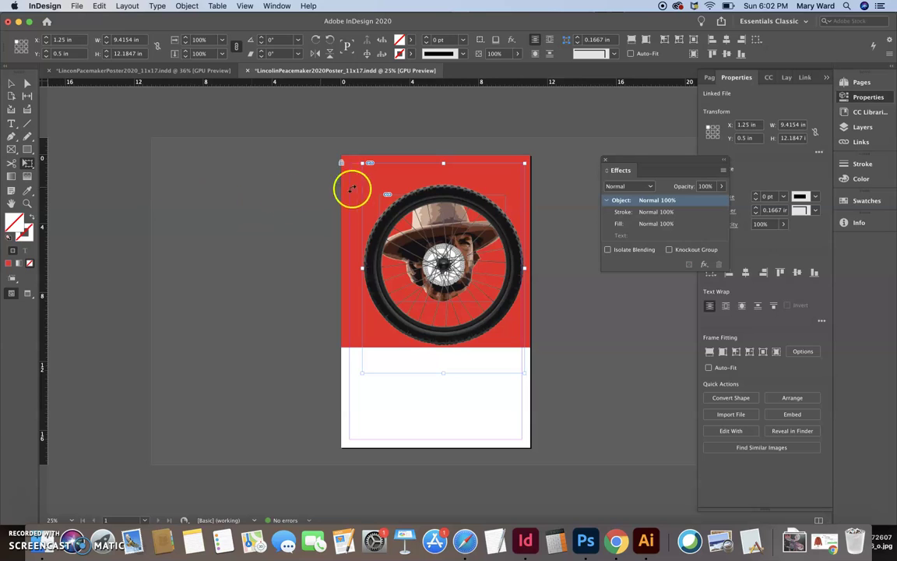
left_click(355, 163)
left_click_drag(384, 240, 376, 227)
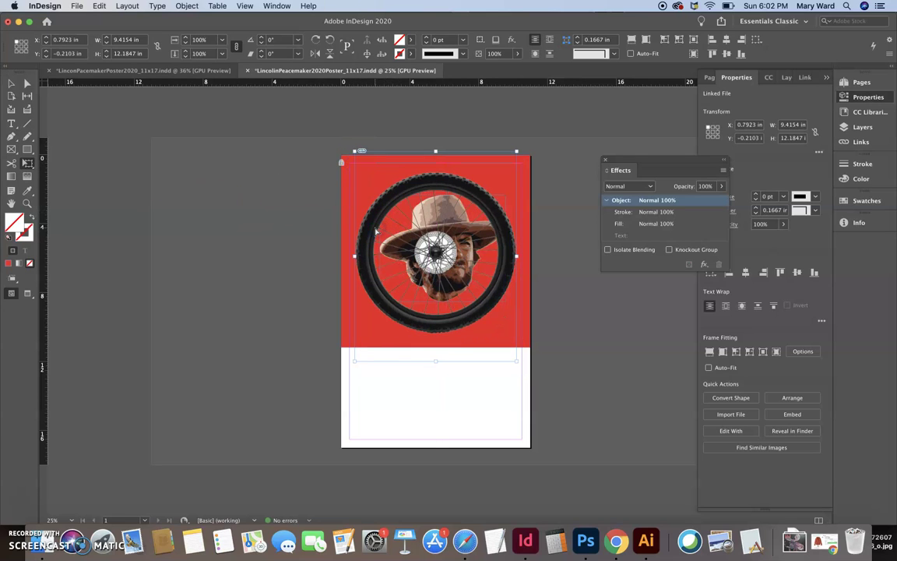
Step: Toggle between selecting the portrait image and its outer frame, then deselect everything
right_click(473, 273)
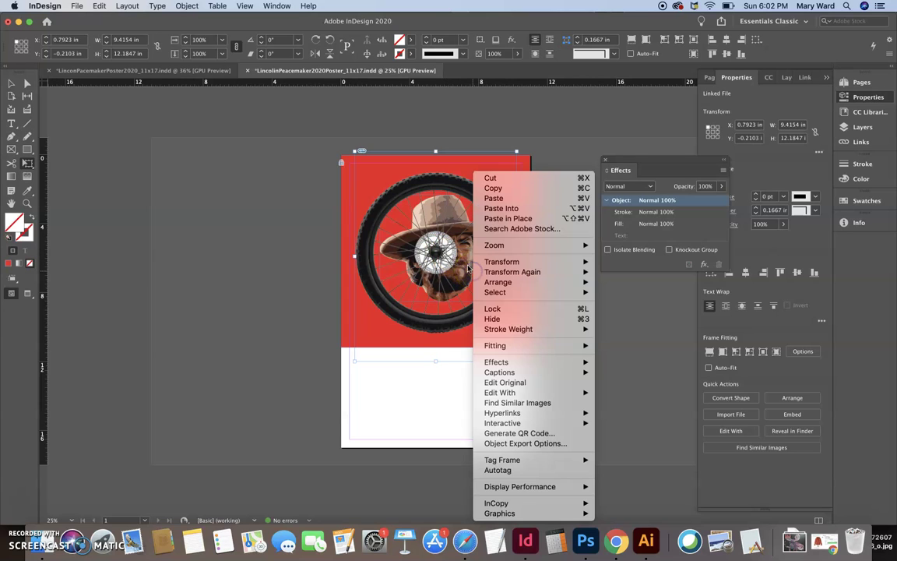
left_click(498, 246)
left_click(483, 255)
left_click(485, 254)
left_click(485, 255)
left_click(485, 254)
left_click(485, 255)
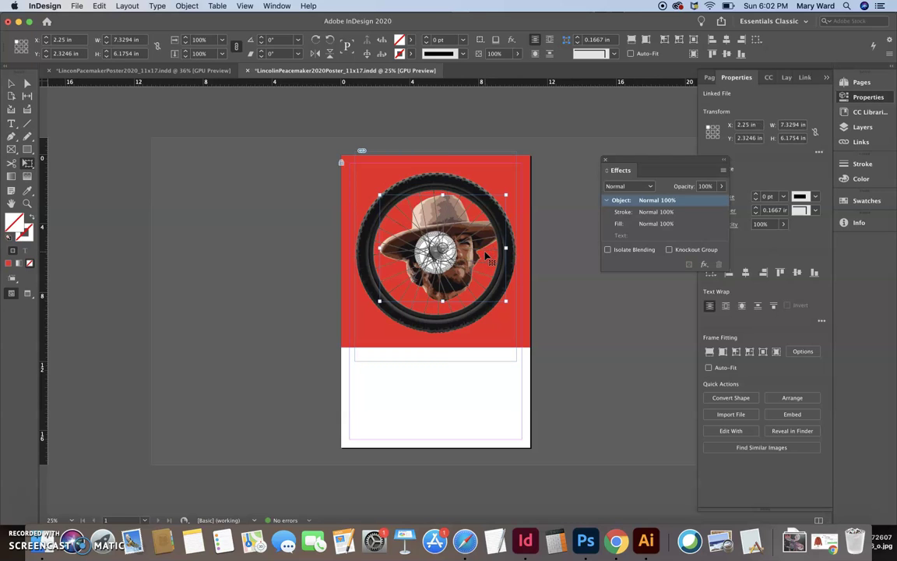
left_click(484, 255)
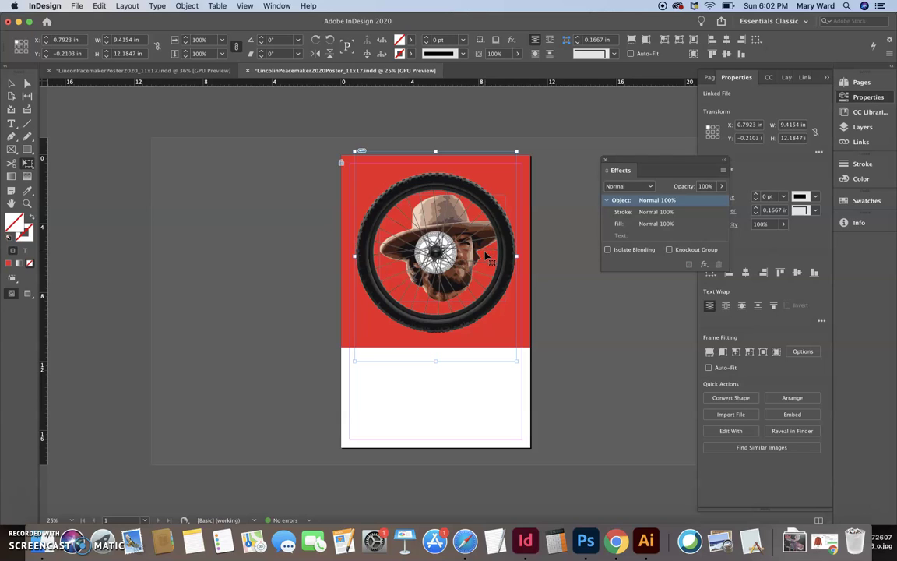
left_click(484, 255)
left_click(484, 253)
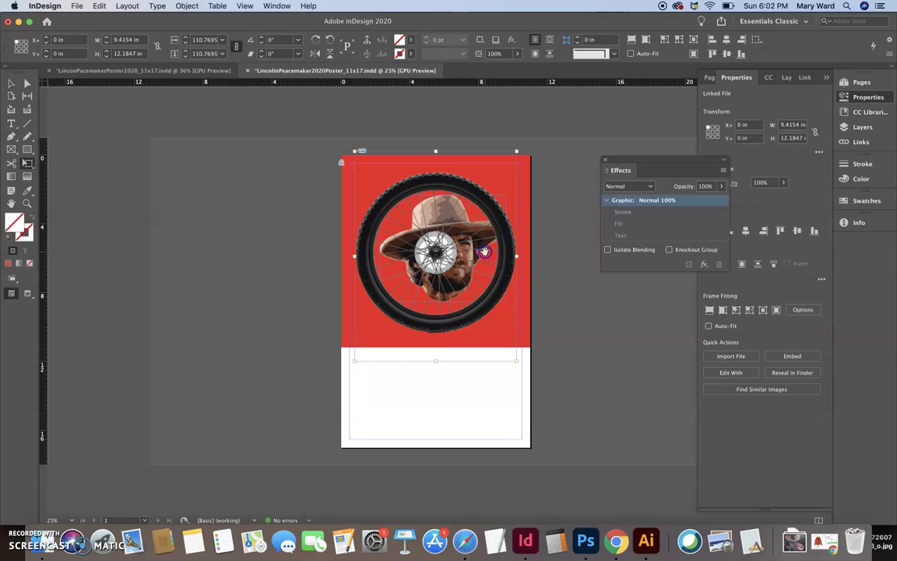
left_click(584, 289)
left_click(11, 83)
left_click(211, 233)
Step: Bring the portrait in front of the bike wheel and nudge it to X 1.8353 in
left_click(394, 230)
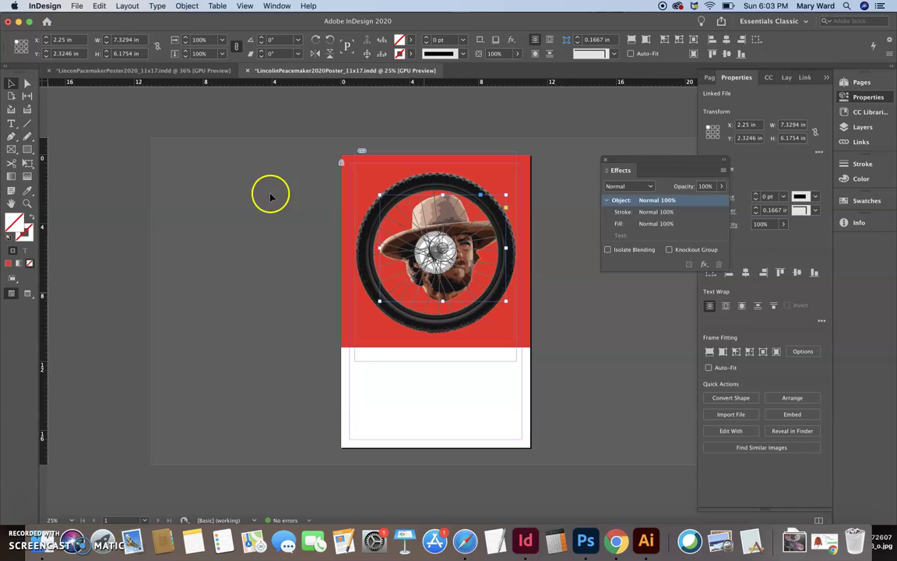
left_click(176, 6)
mouse_move(197, 40)
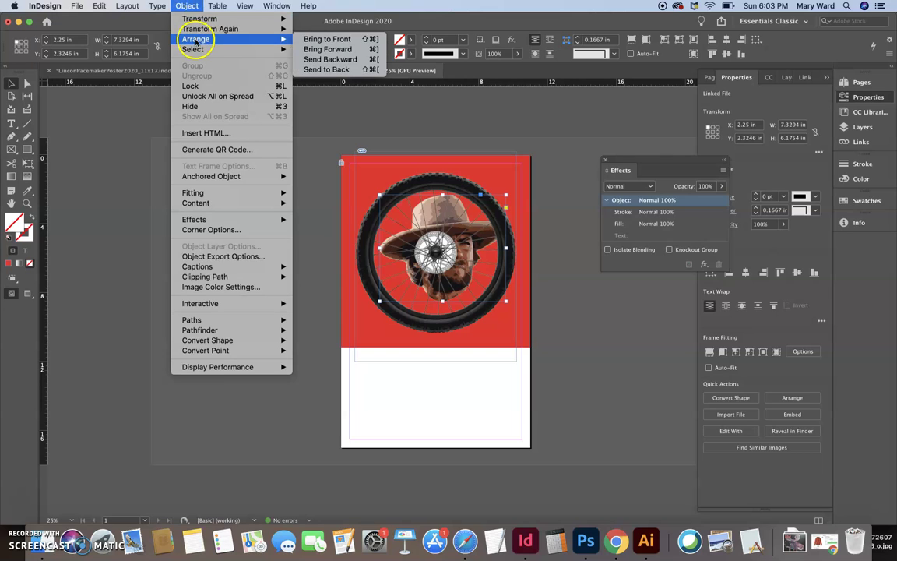
left_click(327, 39)
left_click(793, 398)
left_click(804, 419)
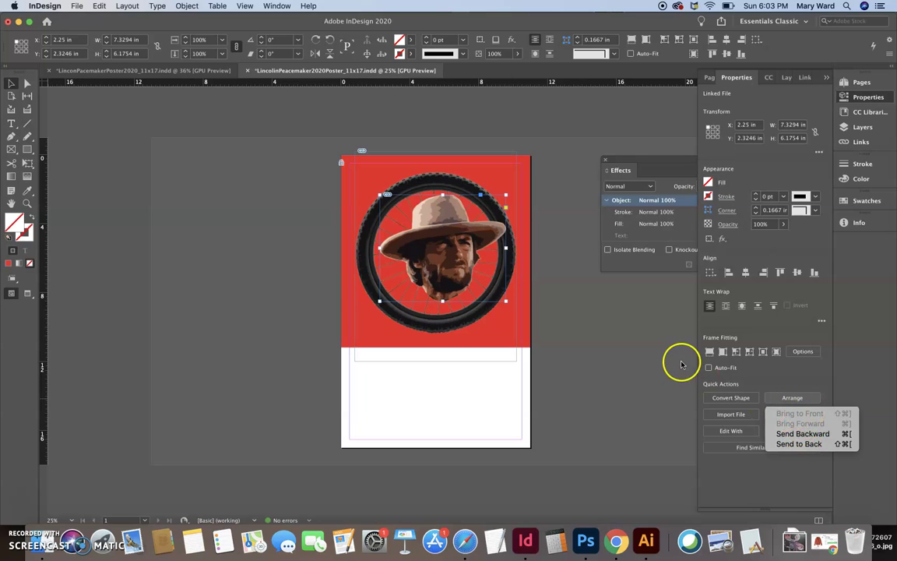
mouse_move(465, 269)
left_mouse_down()
mouse_move(454, 274)
mouse_move(449, 314)
mouse_move(456, 281)
left_mouse_up()
left_click(187, 192)
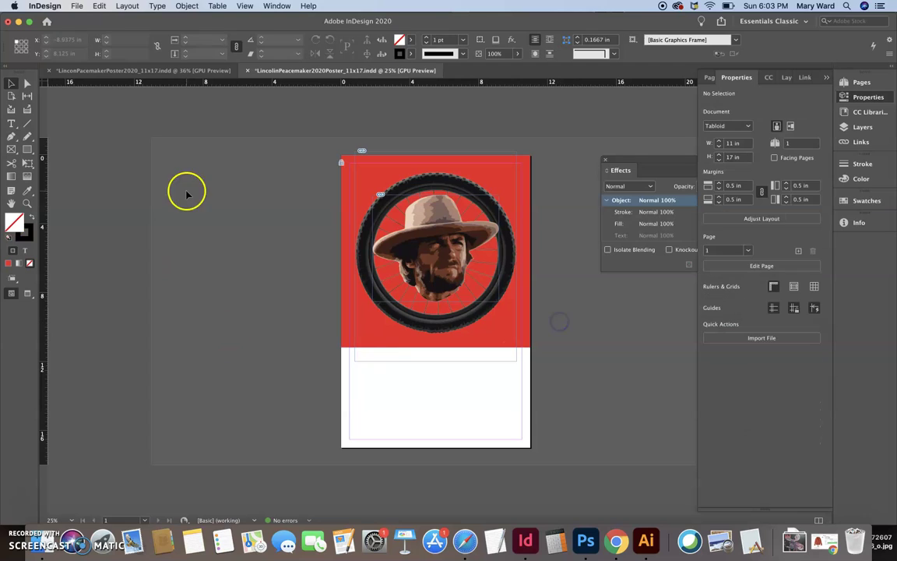
Step: Draw a circle left of the page and give it a light blue fill
left_click(28, 149)
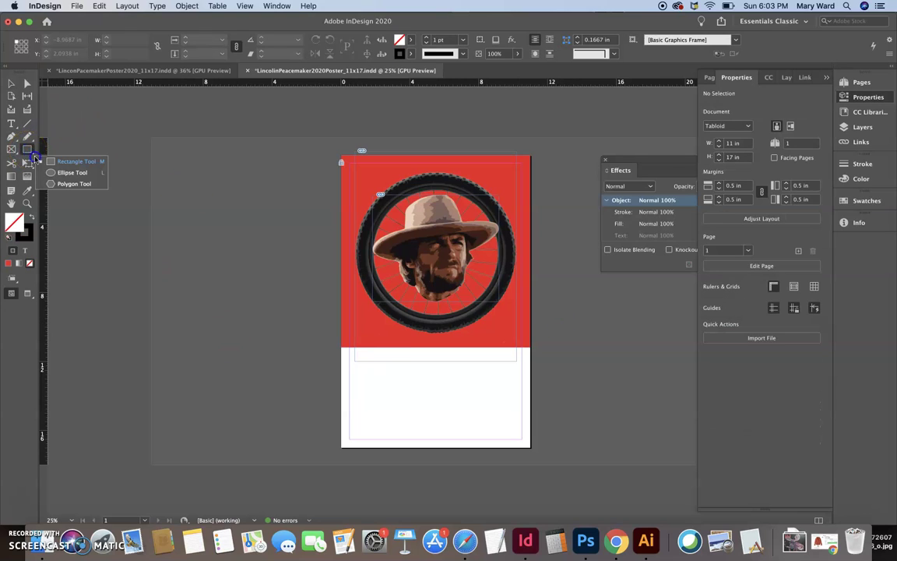
left_click(52, 172)
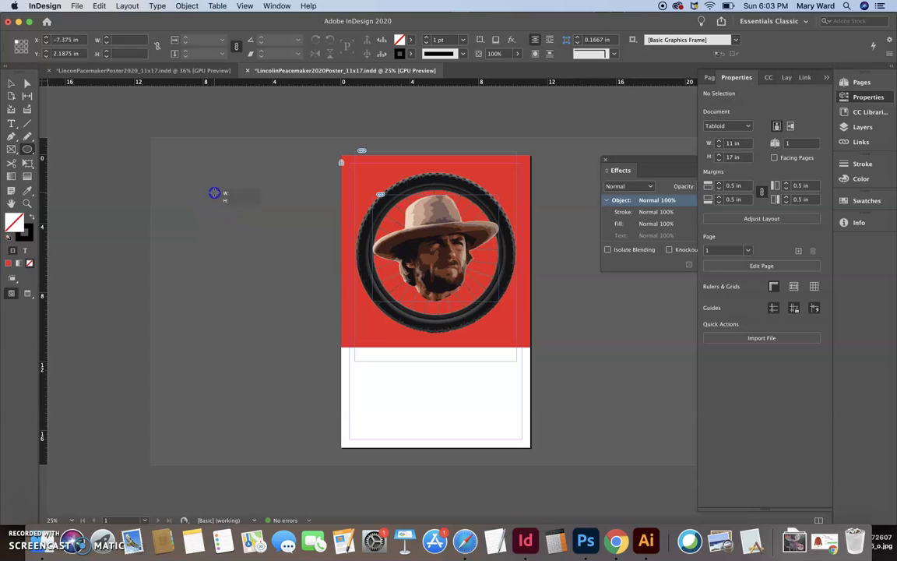
left_click_drag(214, 194, 354, 332)
double_click(15, 221)
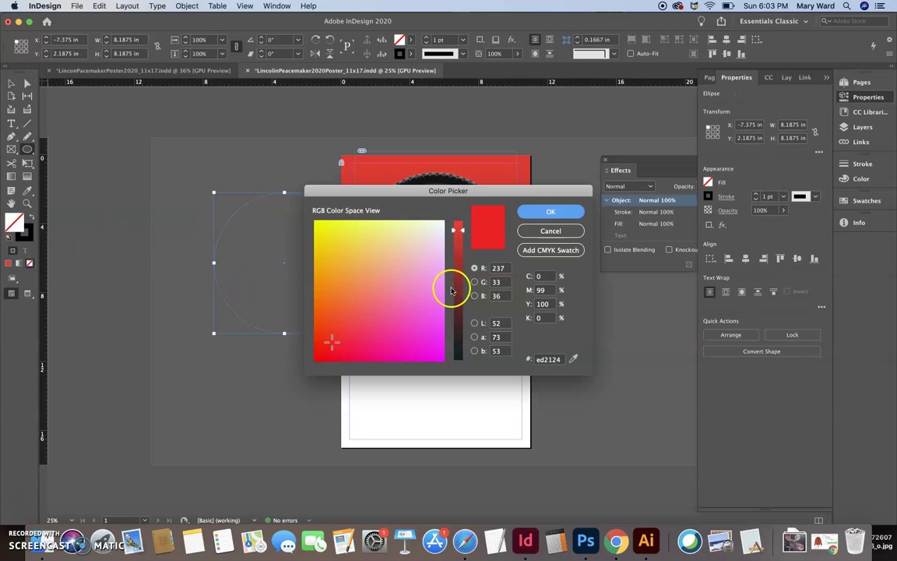
left_click_drag(458, 230, 463, 332)
left_click(437, 261)
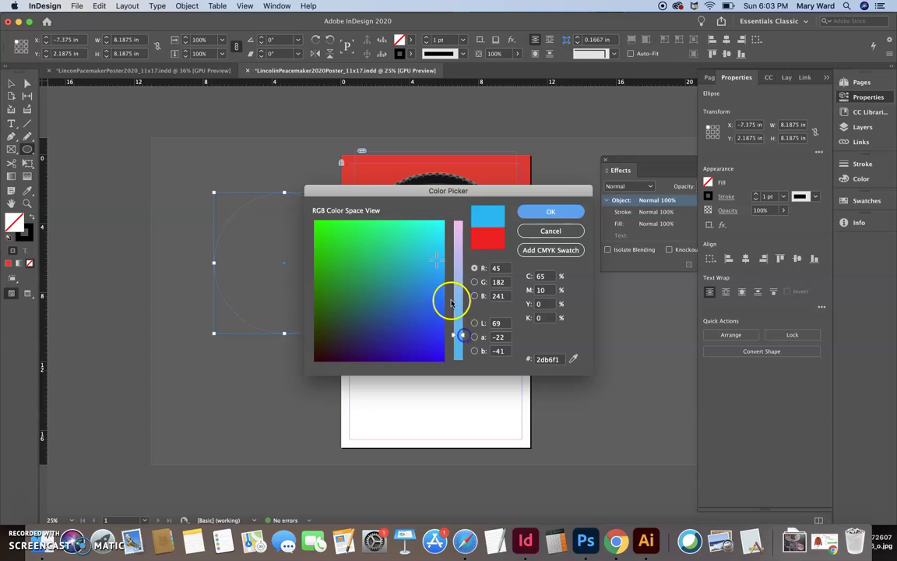
left_click_drag(447, 294, 439, 252)
left_click_drag(466, 320, 458, 314)
left_click(540, 211)
Step: Move the blue circle onto the wheel and send it backward twice, behind spokes and portrait
left_click(11, 83)
left_click_drag(274, 300, 424, 297)
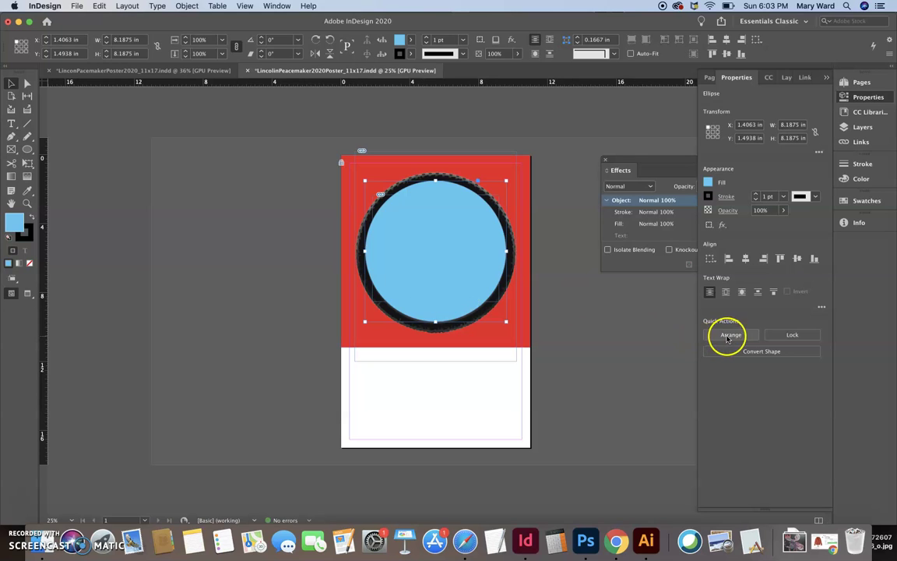
left_click(731, 334)
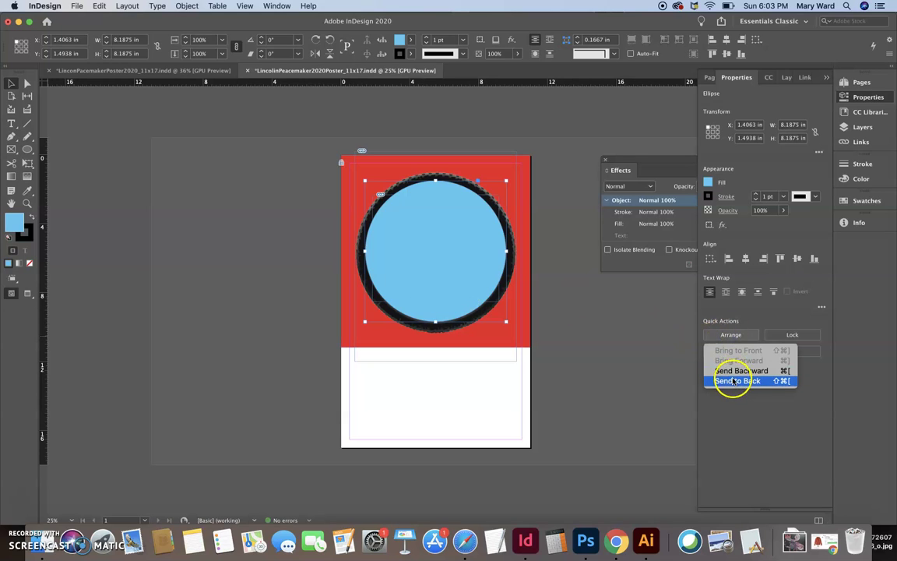
left_click(736, 372)
left_click(733, 336)
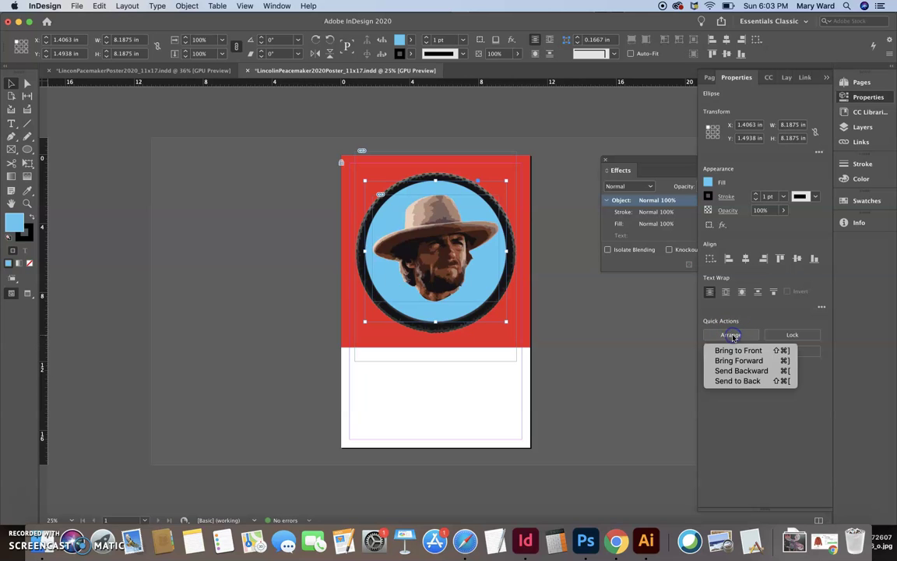
left_click(741, 372)
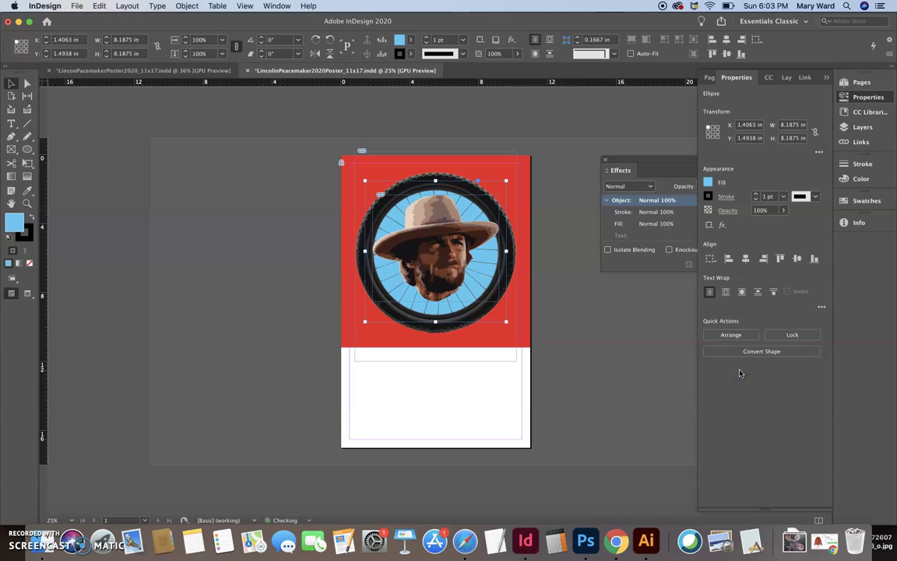
left_click(638, 363)
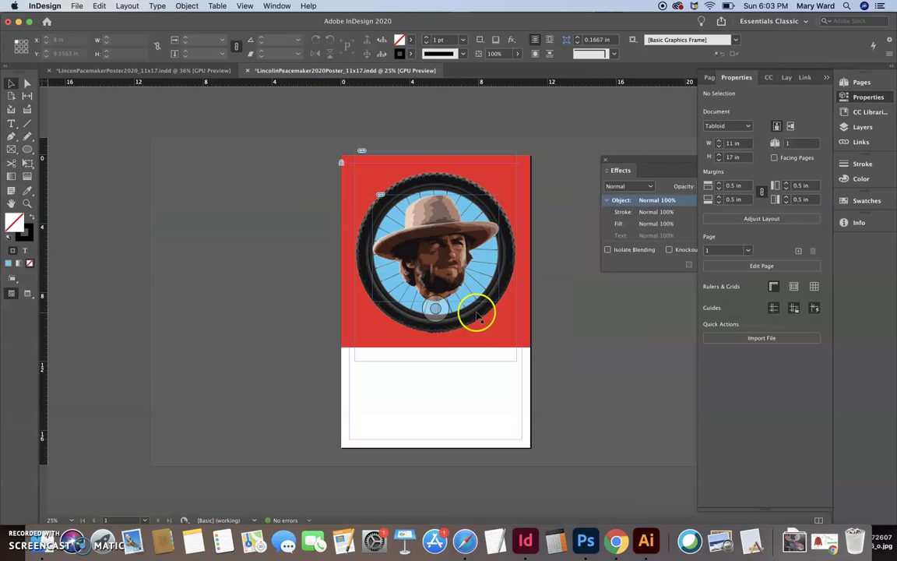
left_click(197, 71)
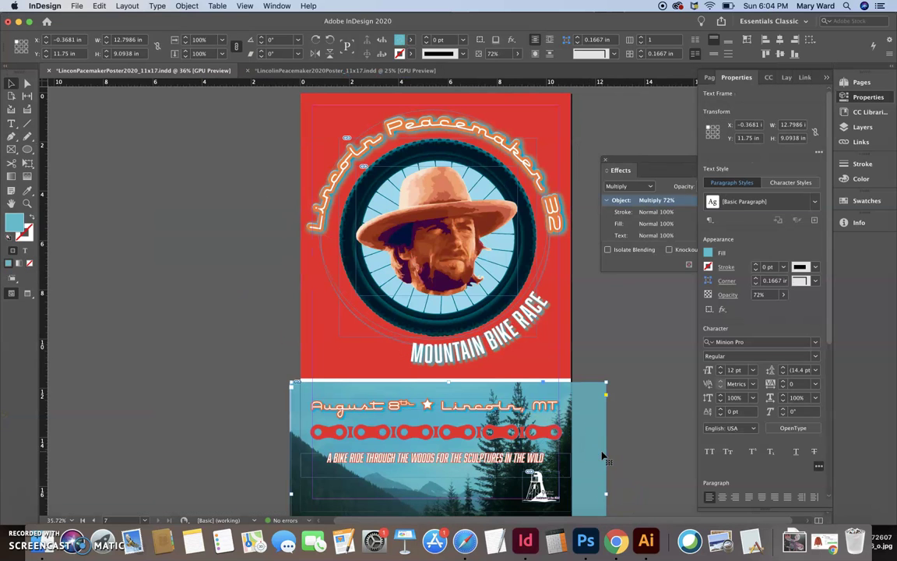
left_click(274, 71)
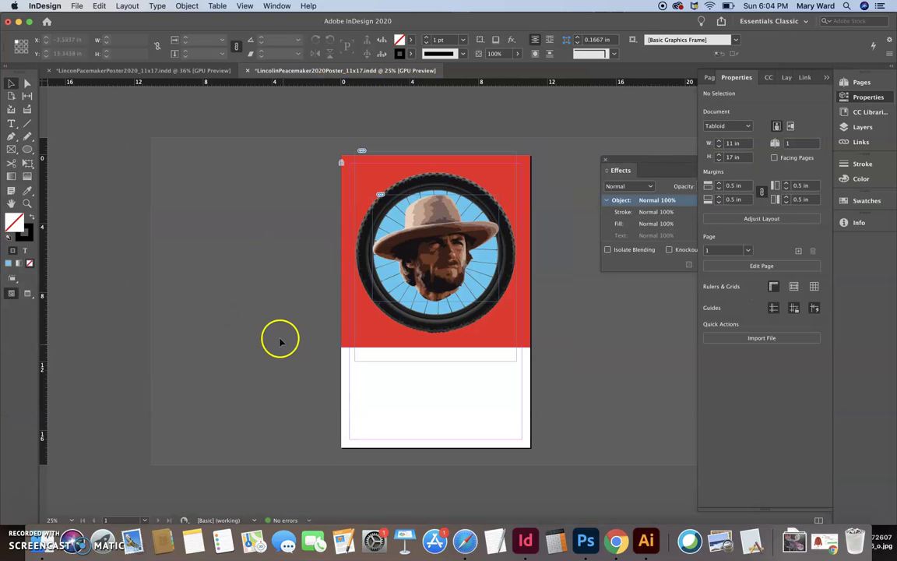
left_click(77, 5)
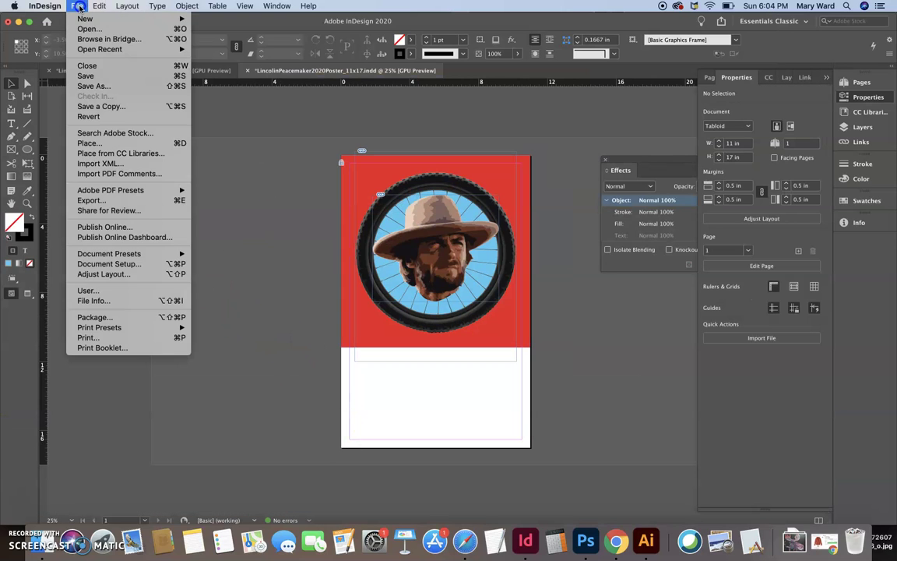
Step: Place the pineForest image on the poster page
left_click(90, 143)
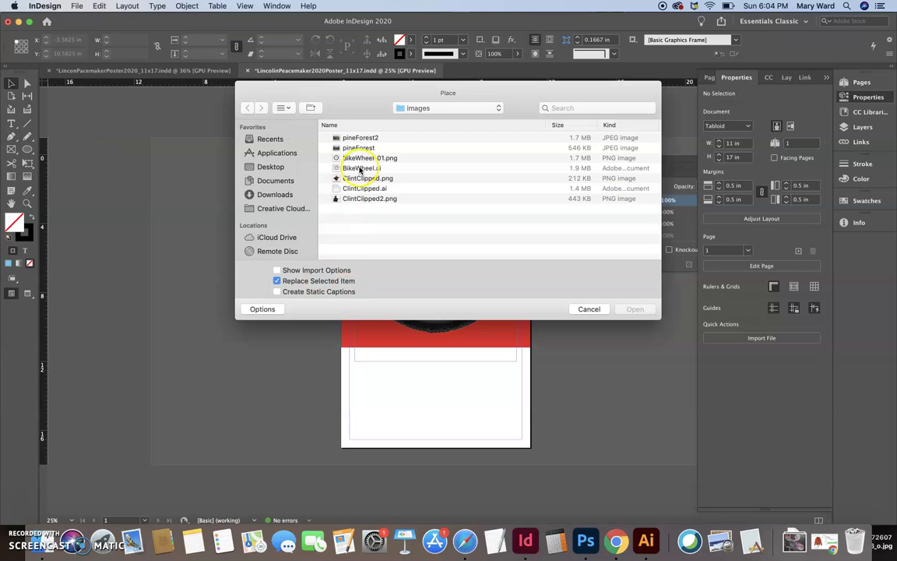
left_click(353, 149)
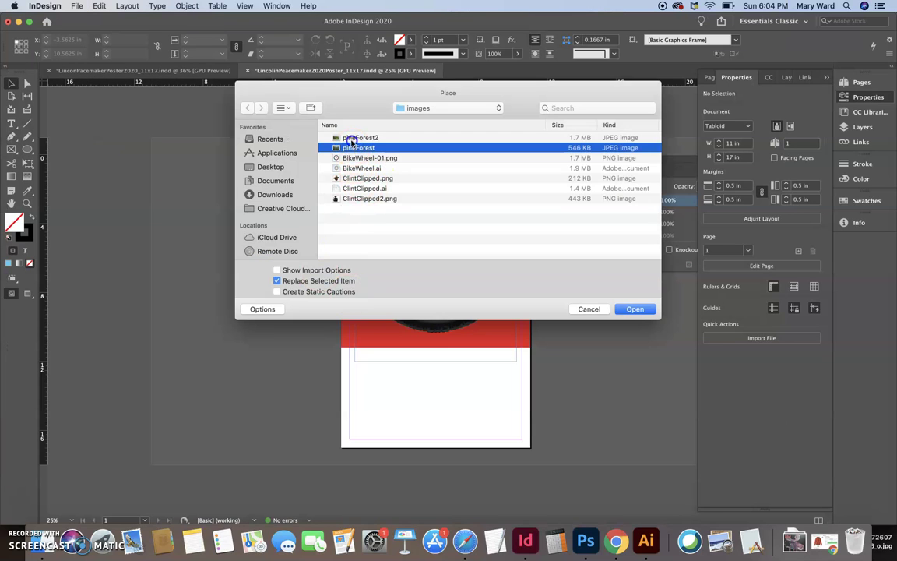
left_click(352, 139)
left_click(351, 148)
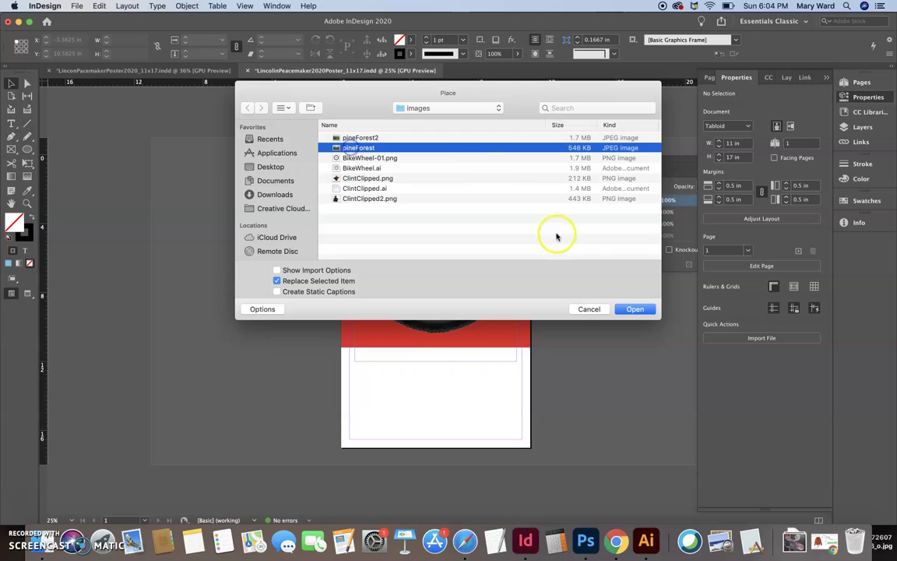
left_click(635, 309)
left_click(272, 311)
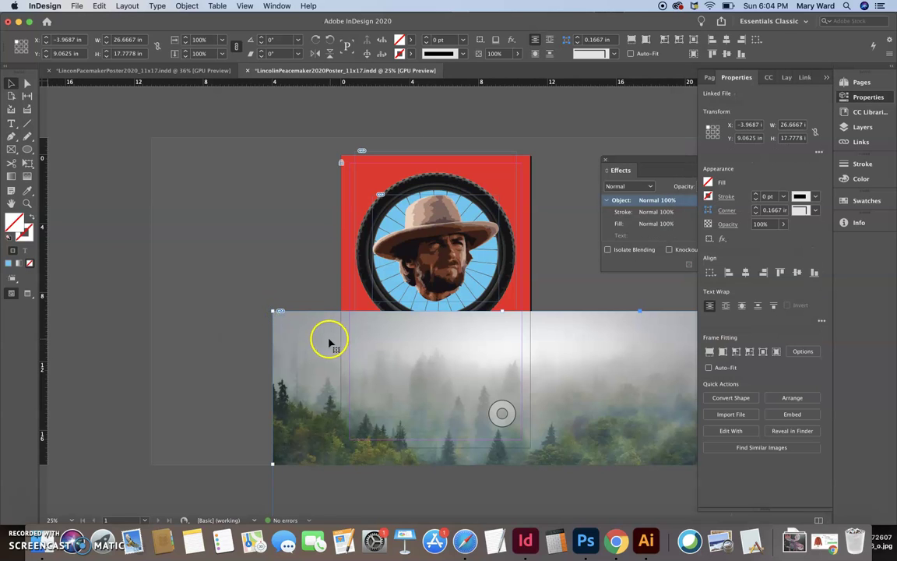
Step: Shrink the forest photo to about 86% and move it below the red panel
key("super+minus")
key("super+minus")
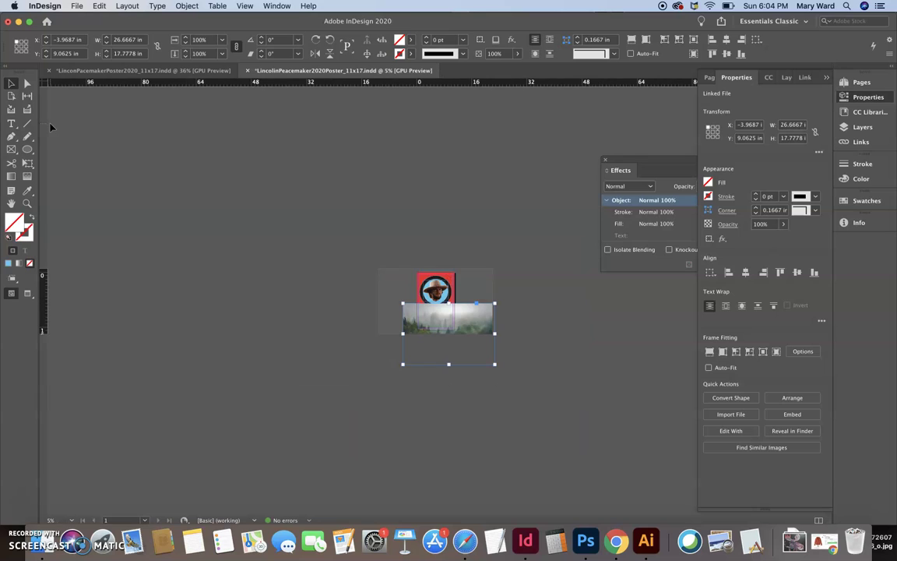
left_click(28, 162)
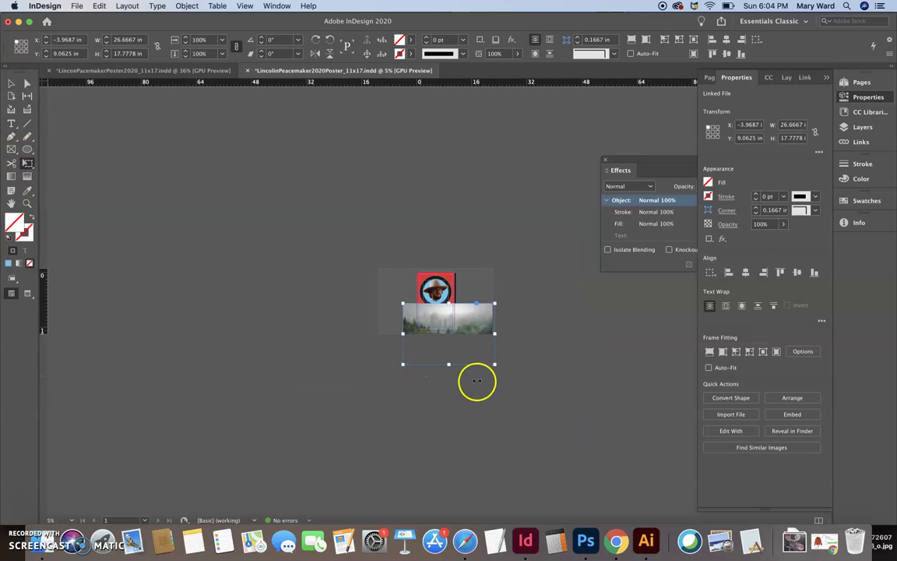
left_click_drag(494, 363, 415, 330)
key("super+5")
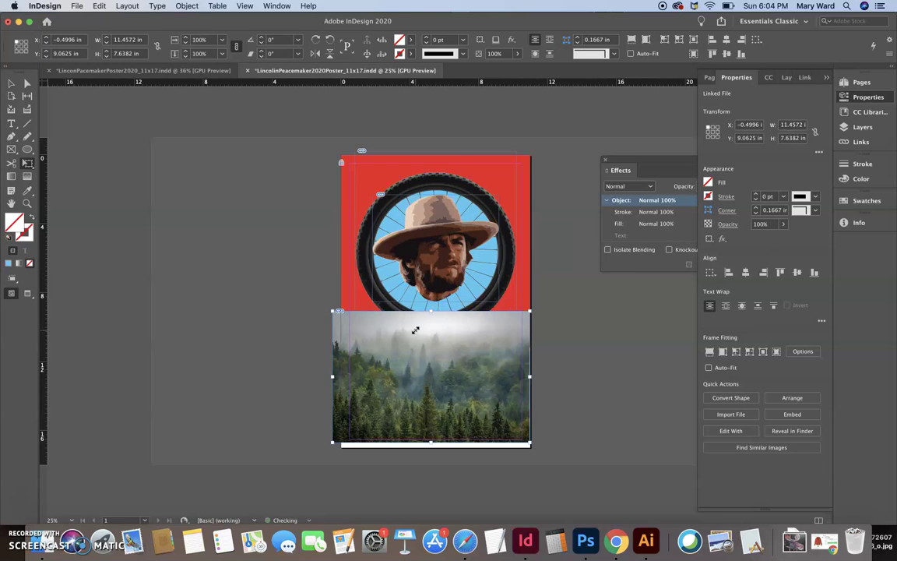
key("super+minus")
left_click(12, 82)
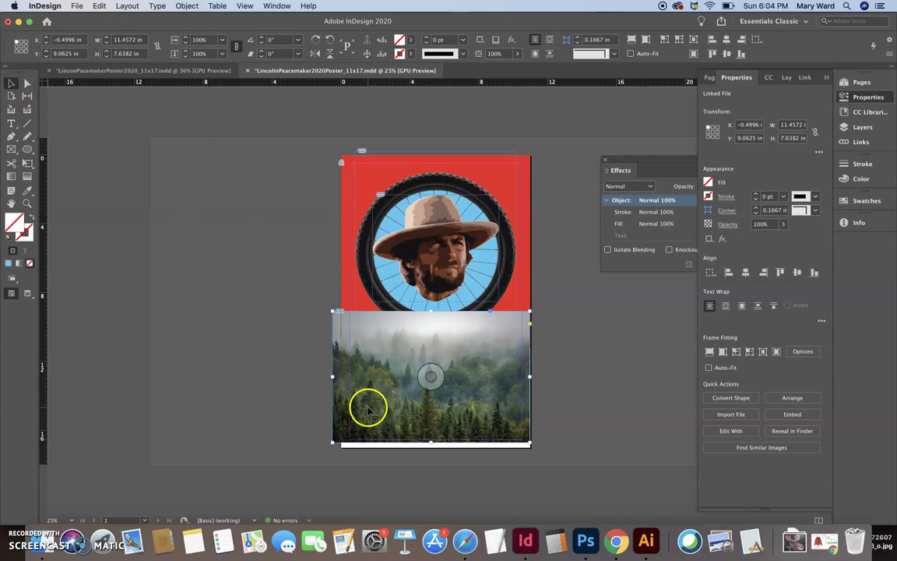
left_click_drag(369, 407, 391, 420)
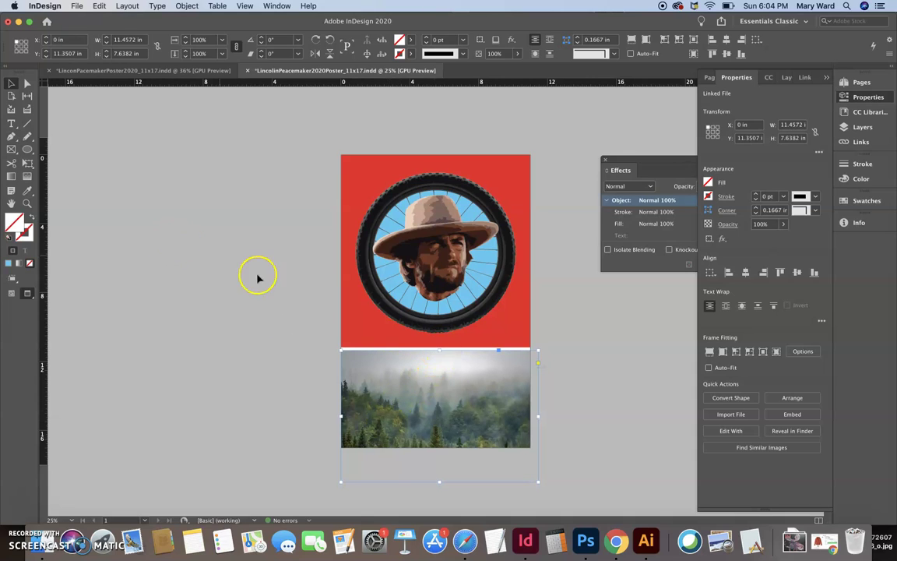
Step: Crop the top edge of the forest frame and reposition the picture inside it
left_click_drag(440, 349, 440, 364)
left_click_drag(439, 410, 432, 423)
left_click(269, 426)
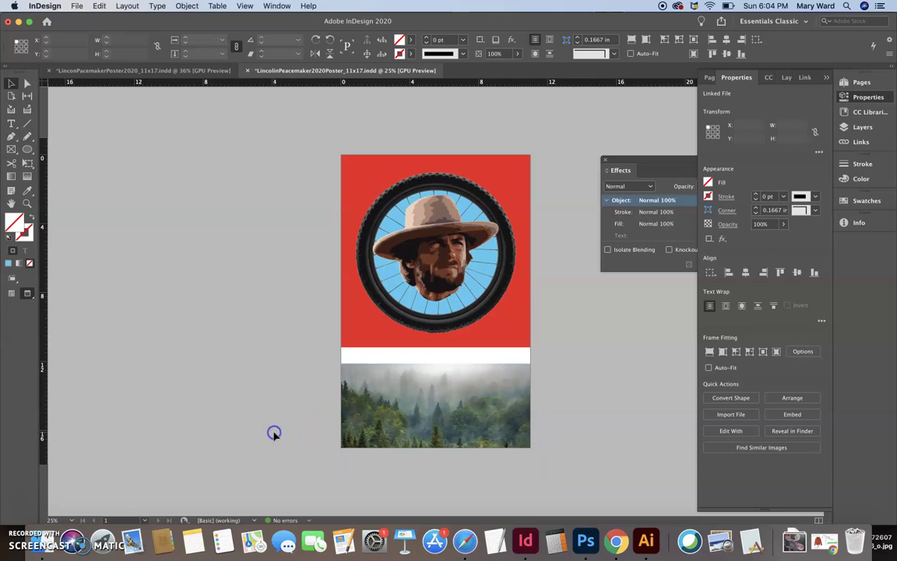